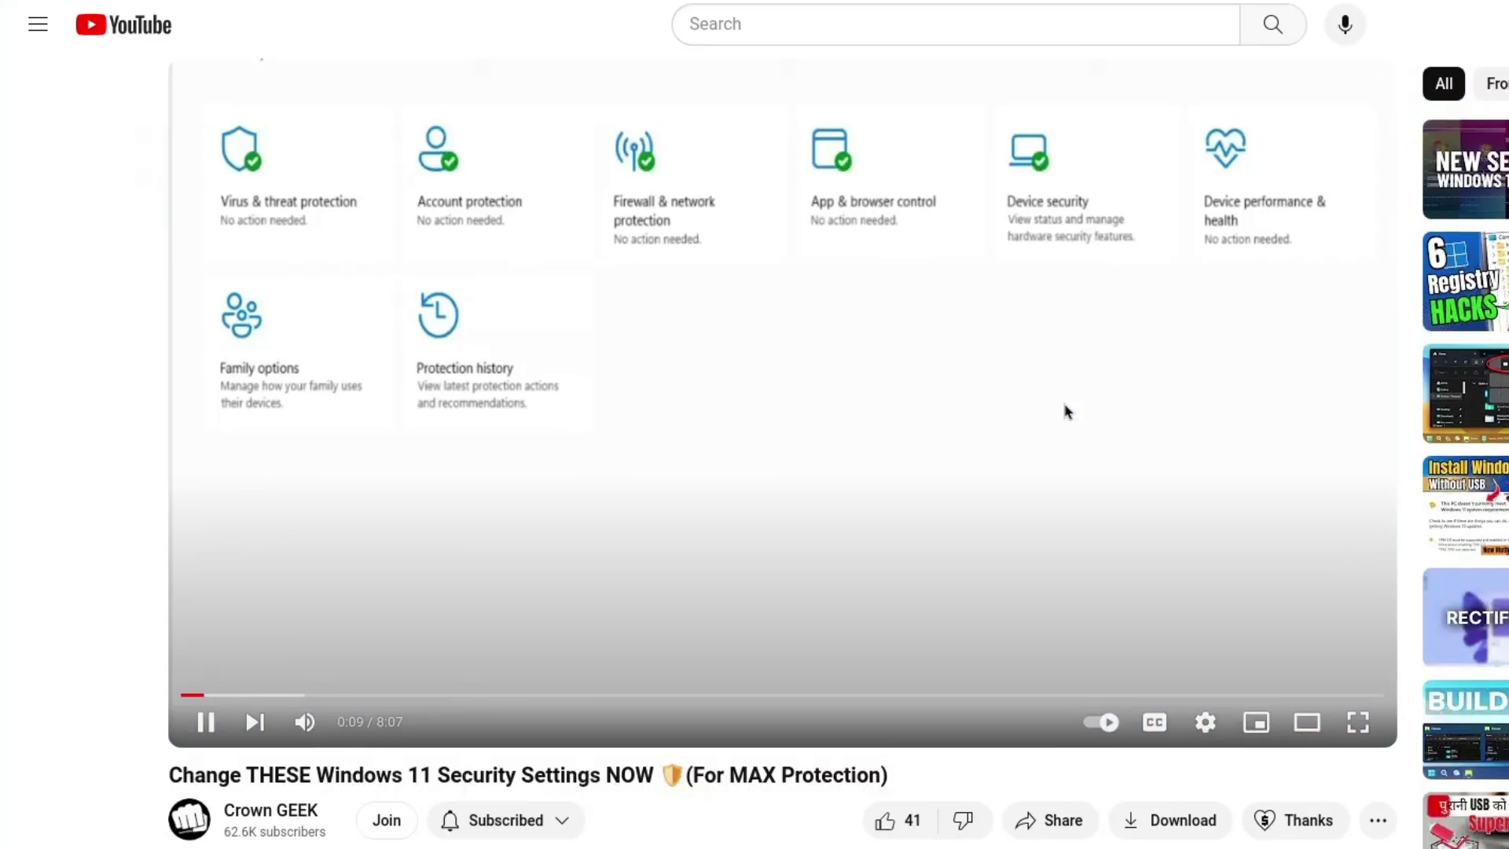
- Open the Crown GEEK channel's membership offer and examine the perks of the Special members and King Members tiers
{"action": "scroll", "coordinate": [1066, 411], "scroll_direction": "down", "scroll_amount": 3}
{"action": "left_click", "coordinate": [386, 587]}
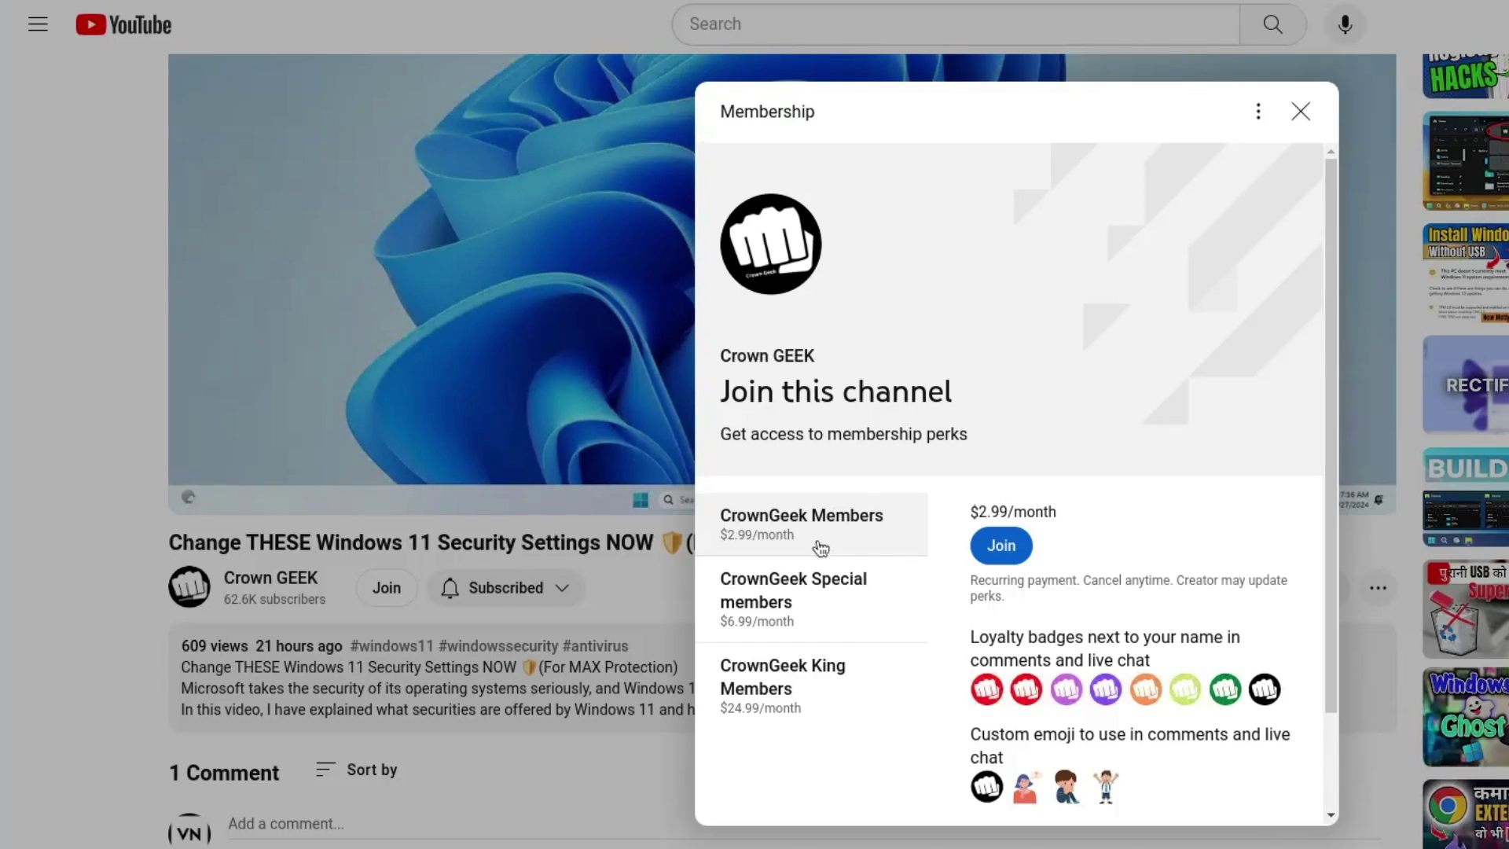
{"action": "left_click", "coordinate": [790, 593]}
{"action": "left_click", "coordinate": [784, 692]}
{"action": "scroll", "coordinate": [966, 636], "scroll_direction": "down", "scroll_amount": 2}
{"action": "left_click_drag", "start_coordinate": [967, 636], "coordinate": [1233, 697]}
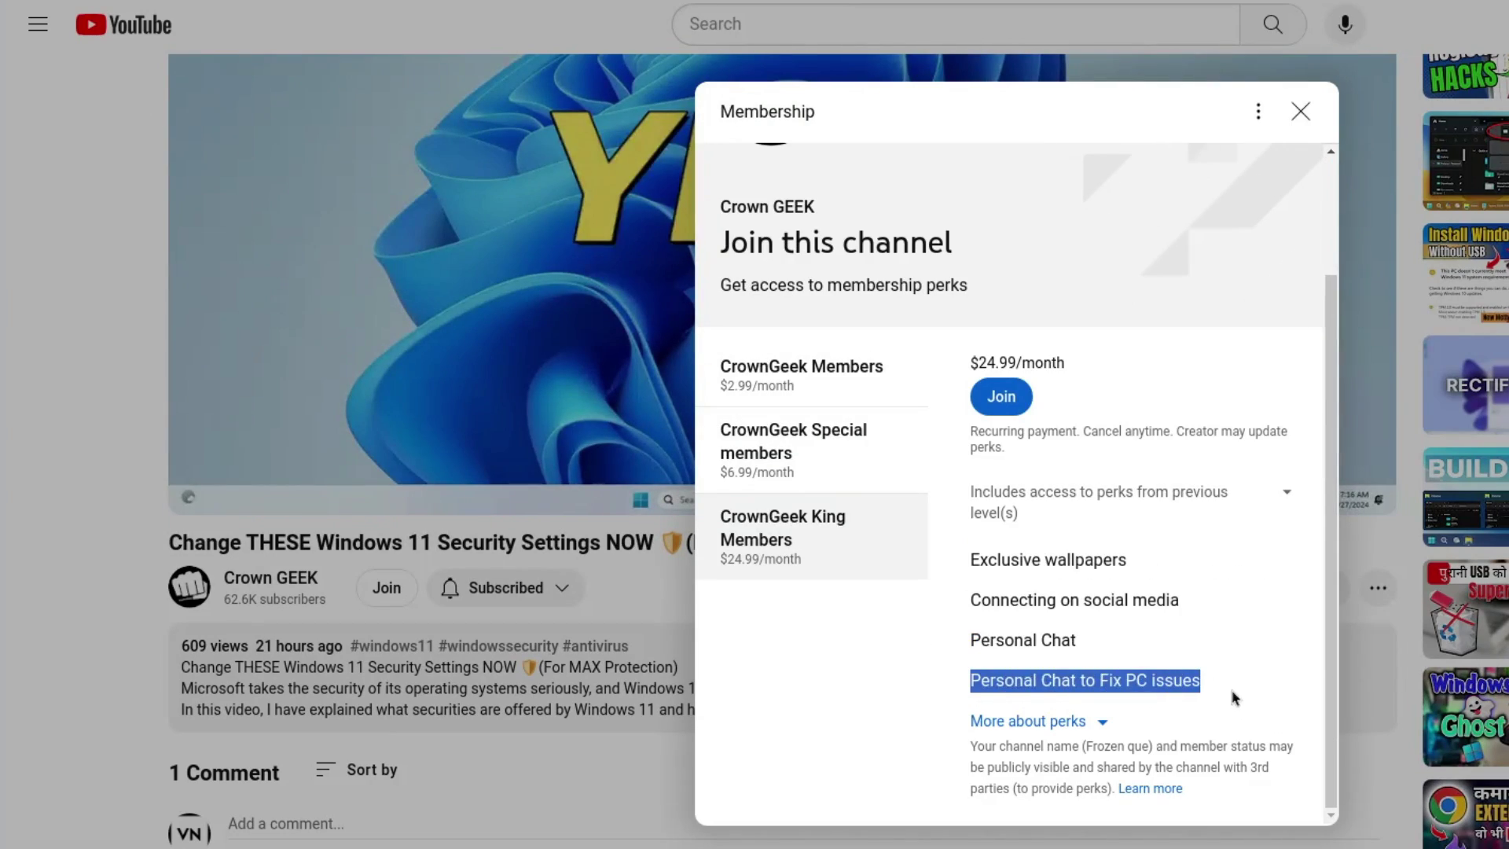
{"action": "left_click", "coordinate": [1119, 613]}
{"action": "left_click", "coordinate": [794, 369]}
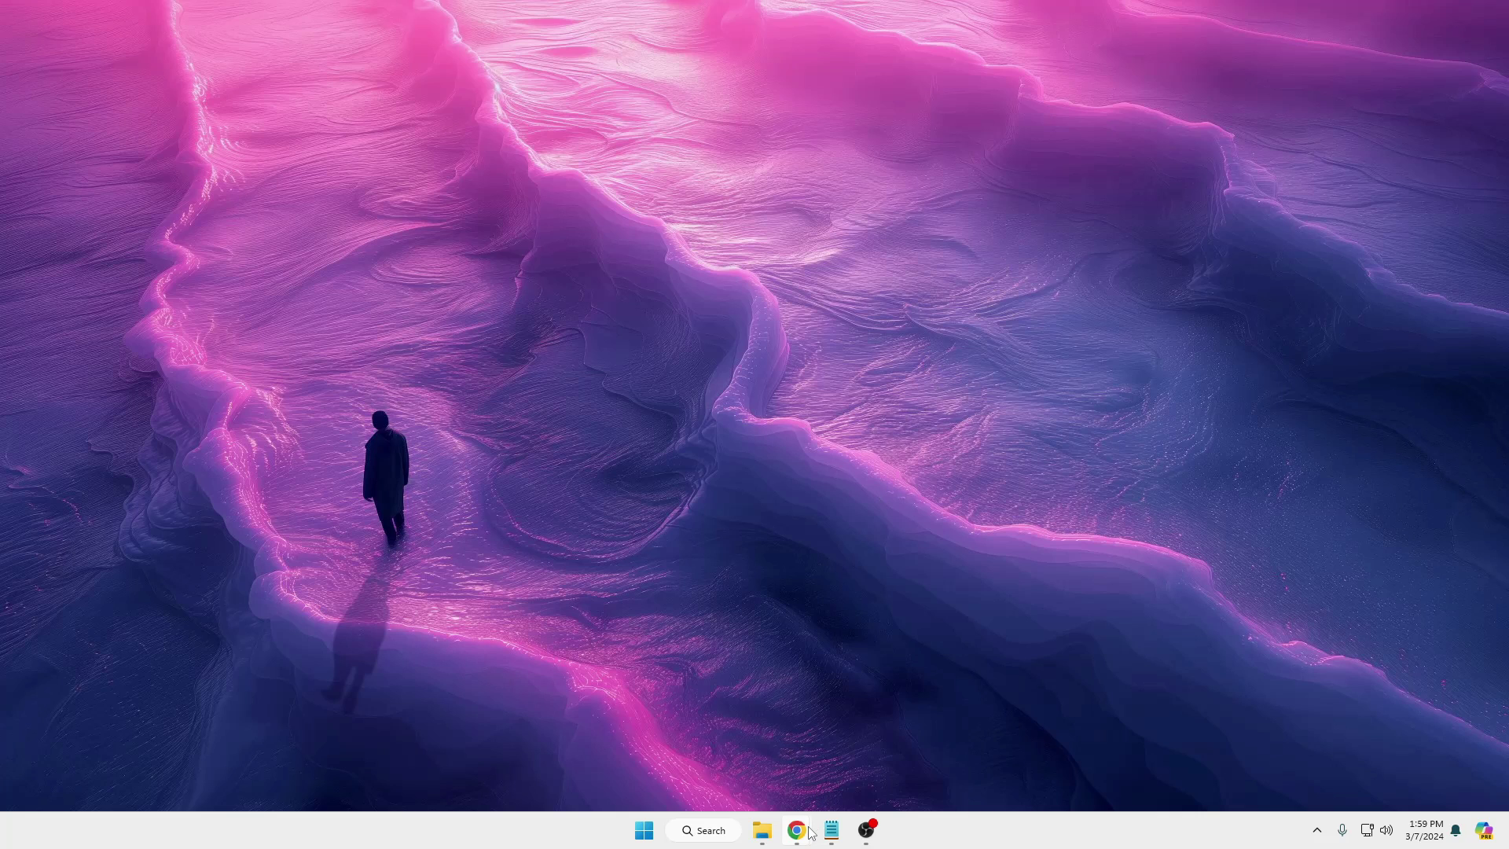
- Switch to Google Chrome and search the web for "windows 11 iso download"
{"action": "mouse_move", "coordinate": [810, 833]}
{"action": "left_click", "coordinate": [887, 746]}
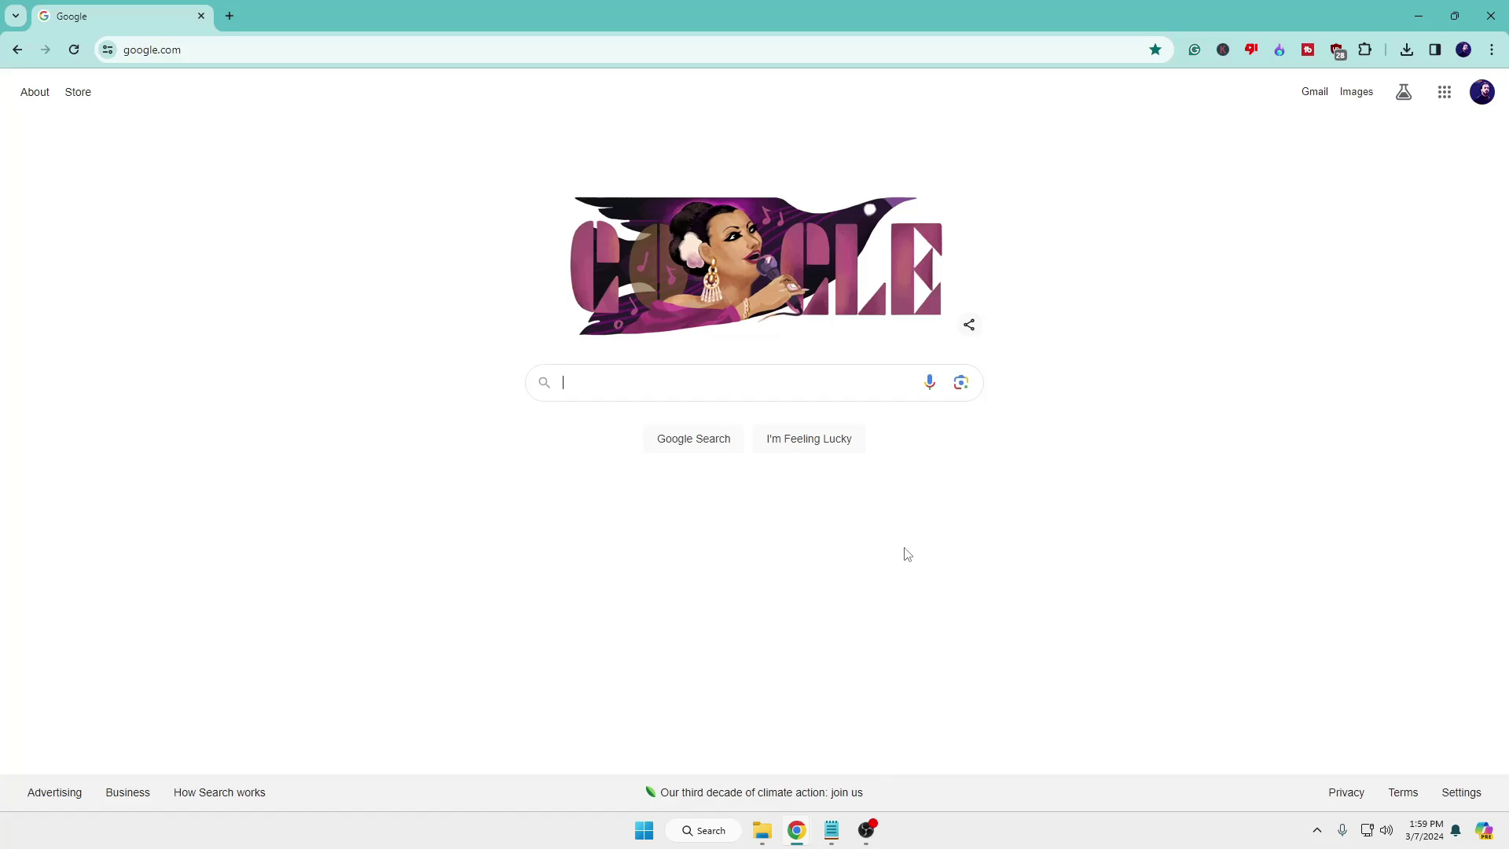
{"action": "left_click", "coordinate": [666, 53]}
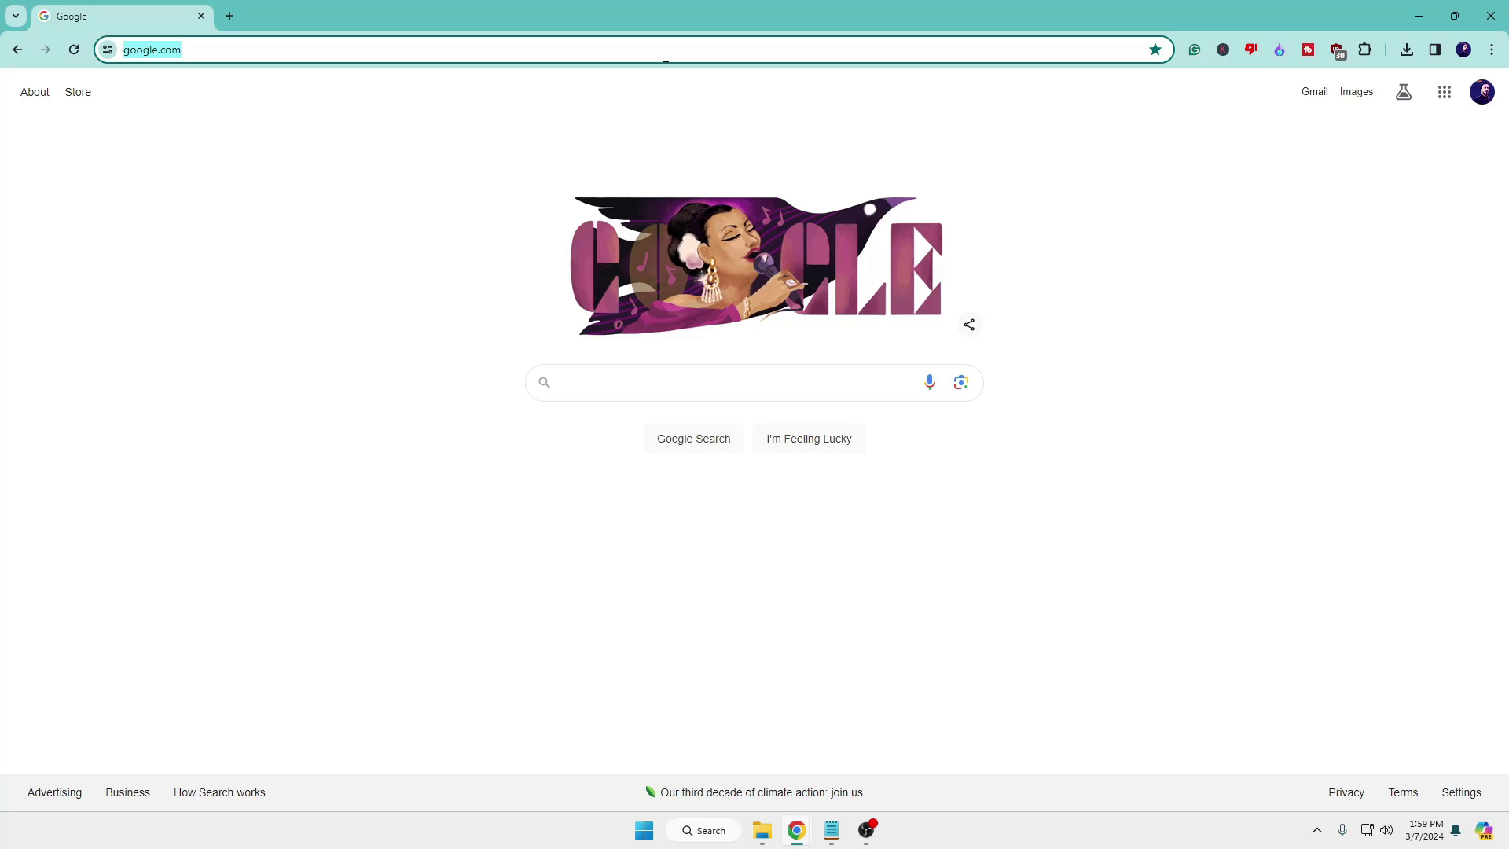
{"action": "type", "text": "windows "}
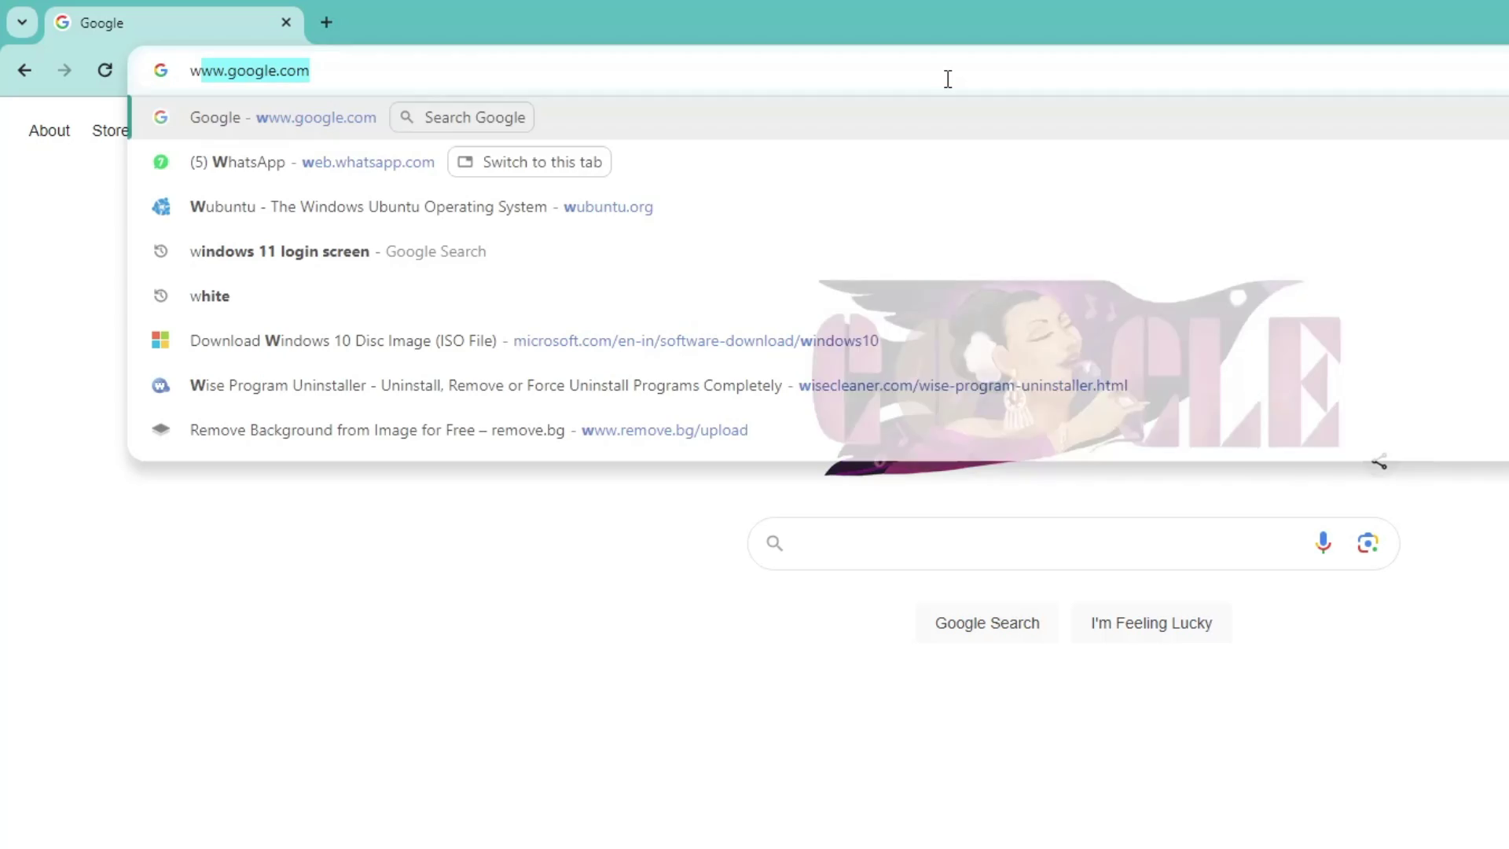
{"action": "type", "text": "11 iso dow"}
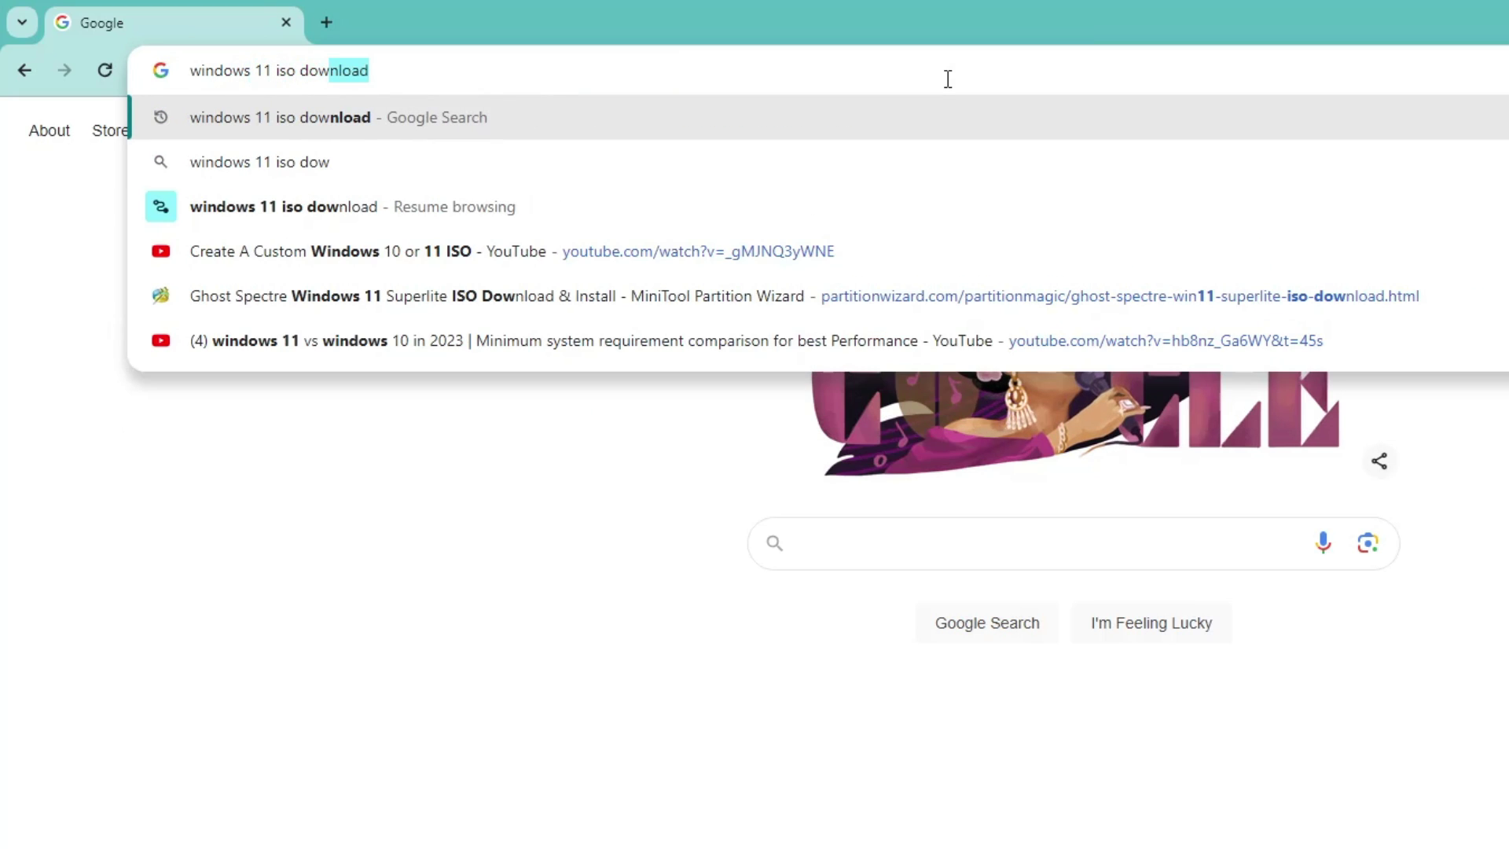
{"action": "key", "text": "Return"}
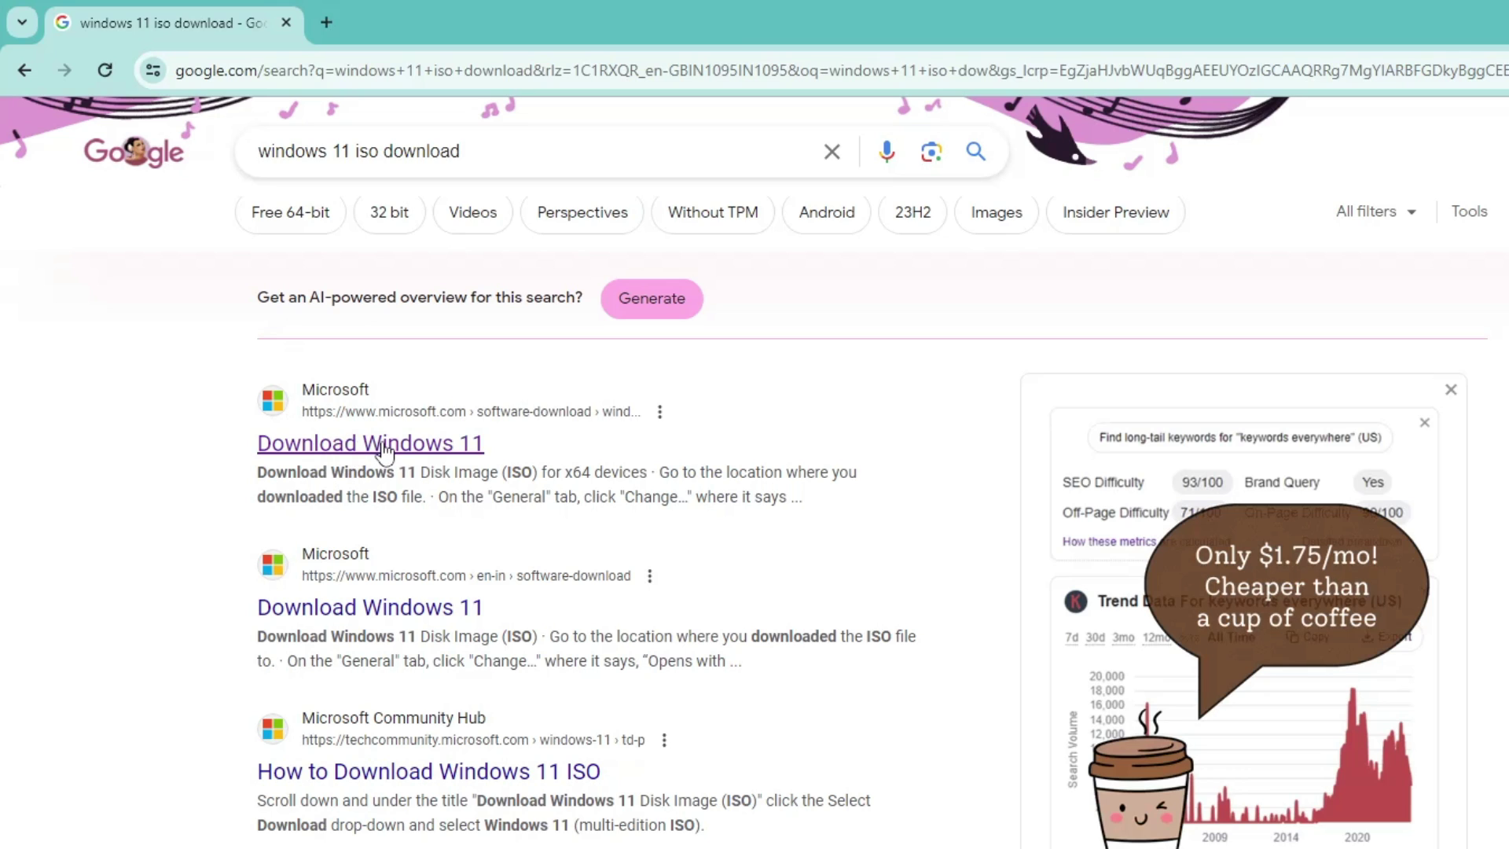
- On Microsoft's Download Windows 11 page, request the disk image "Windows 11 (multi-edition ISO for x64 devices)"
{"action": "left_click", "coordinate": [383, 445]}
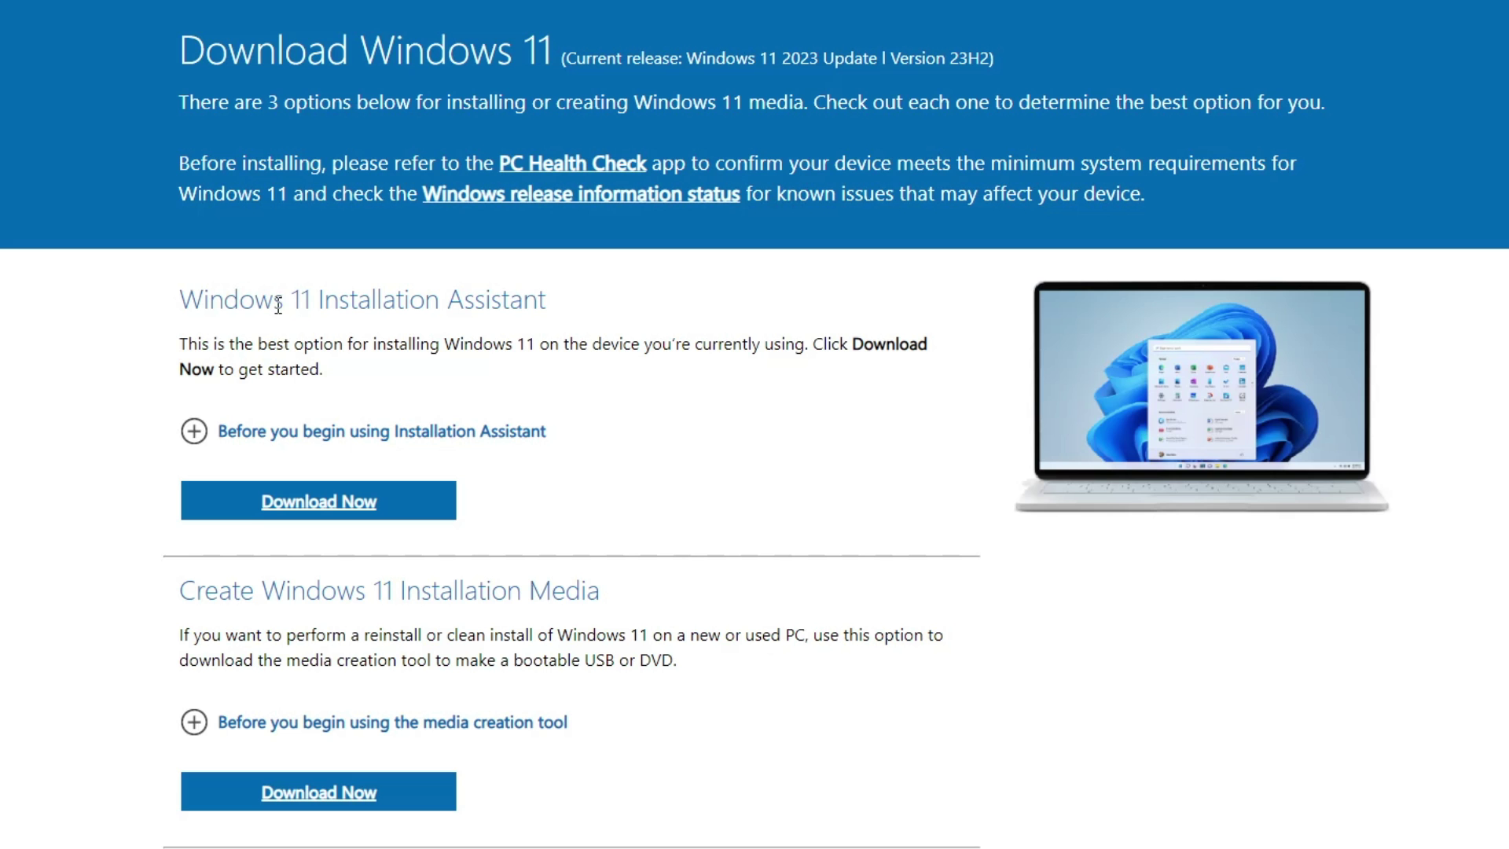
{"action": "scroll", "coordinate": [291, 327], "scroll_direction": "down", "scroll_amount": 3}
{"action": "scroll", "coordinate": [291, 327], "scroll_direction": "down", "scroll_amount": 5}
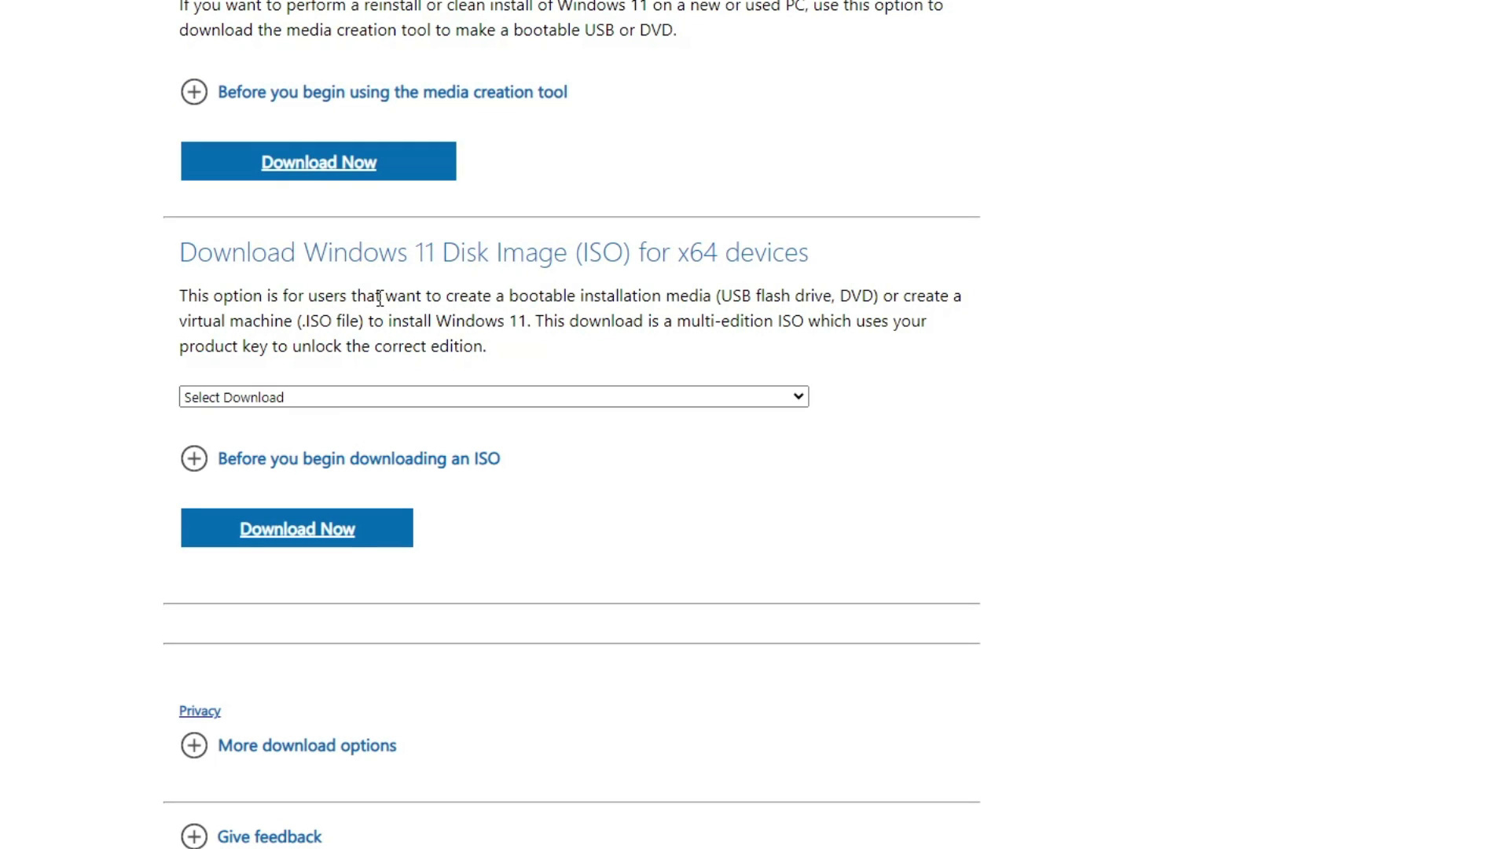
{"action": "left_click", "coordinate": [330, 398]}
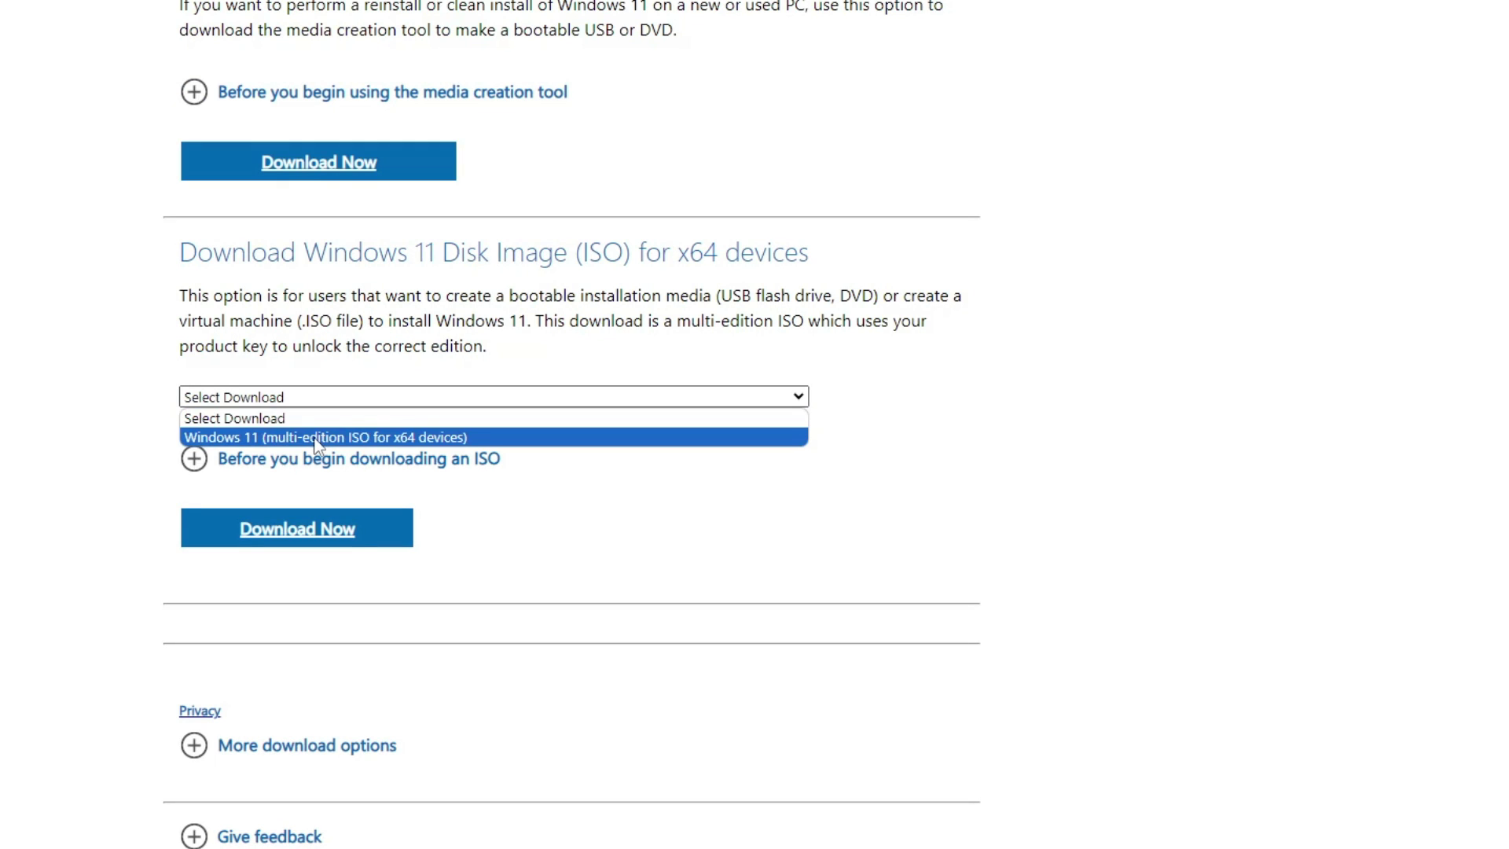
{"action": "left_click", "coordinate": [321, 438]}
{"action": "left_click", "coordinate": [314, 527]}
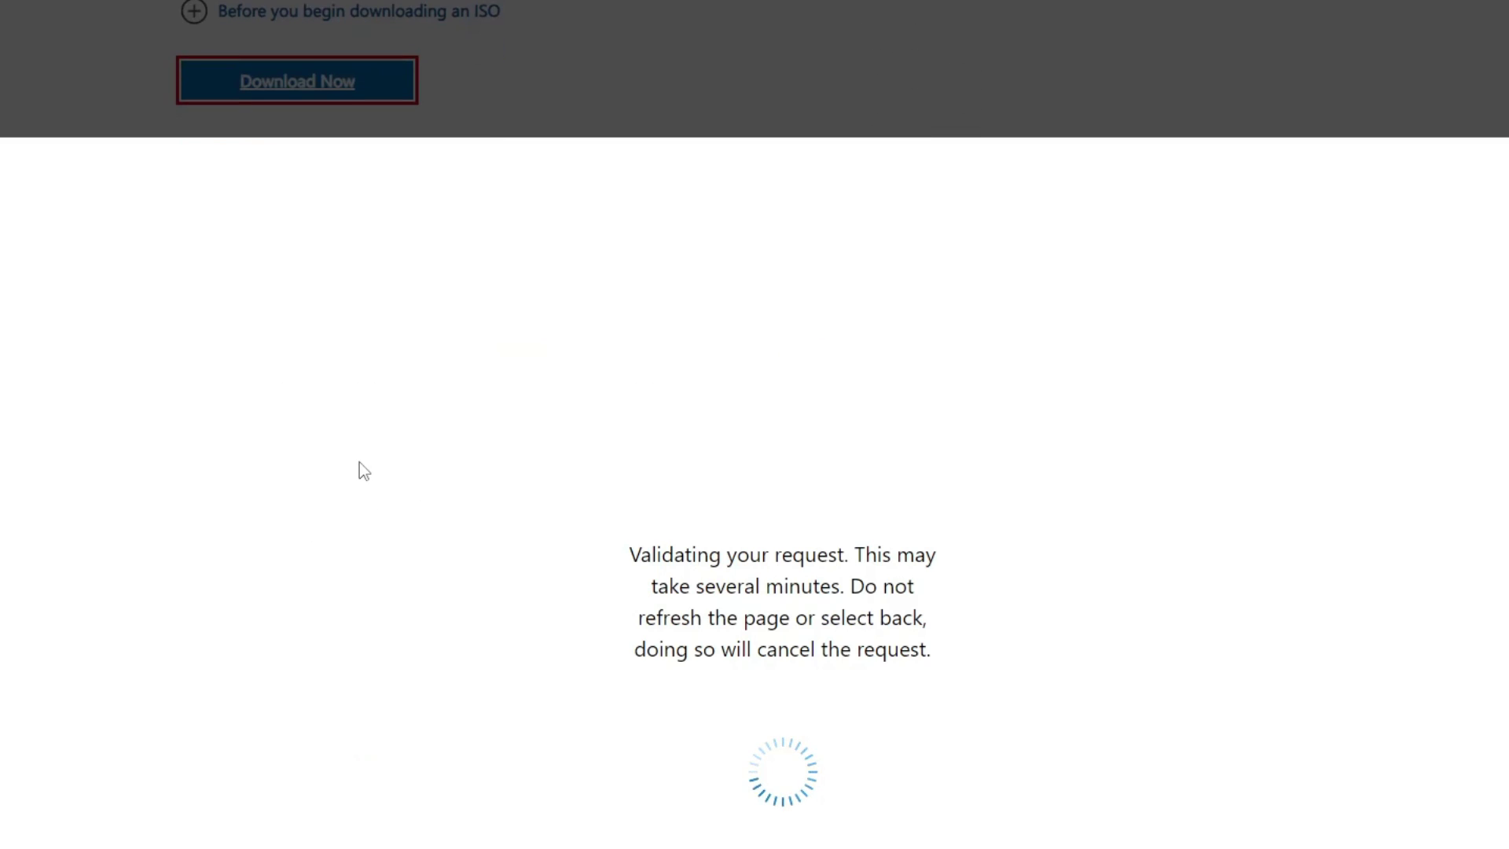
- Set the product language to English (United States), start the 64-bit ISO download and check it in the recent downloads
{"action": "left_click", "coordinate": [350, 329]}
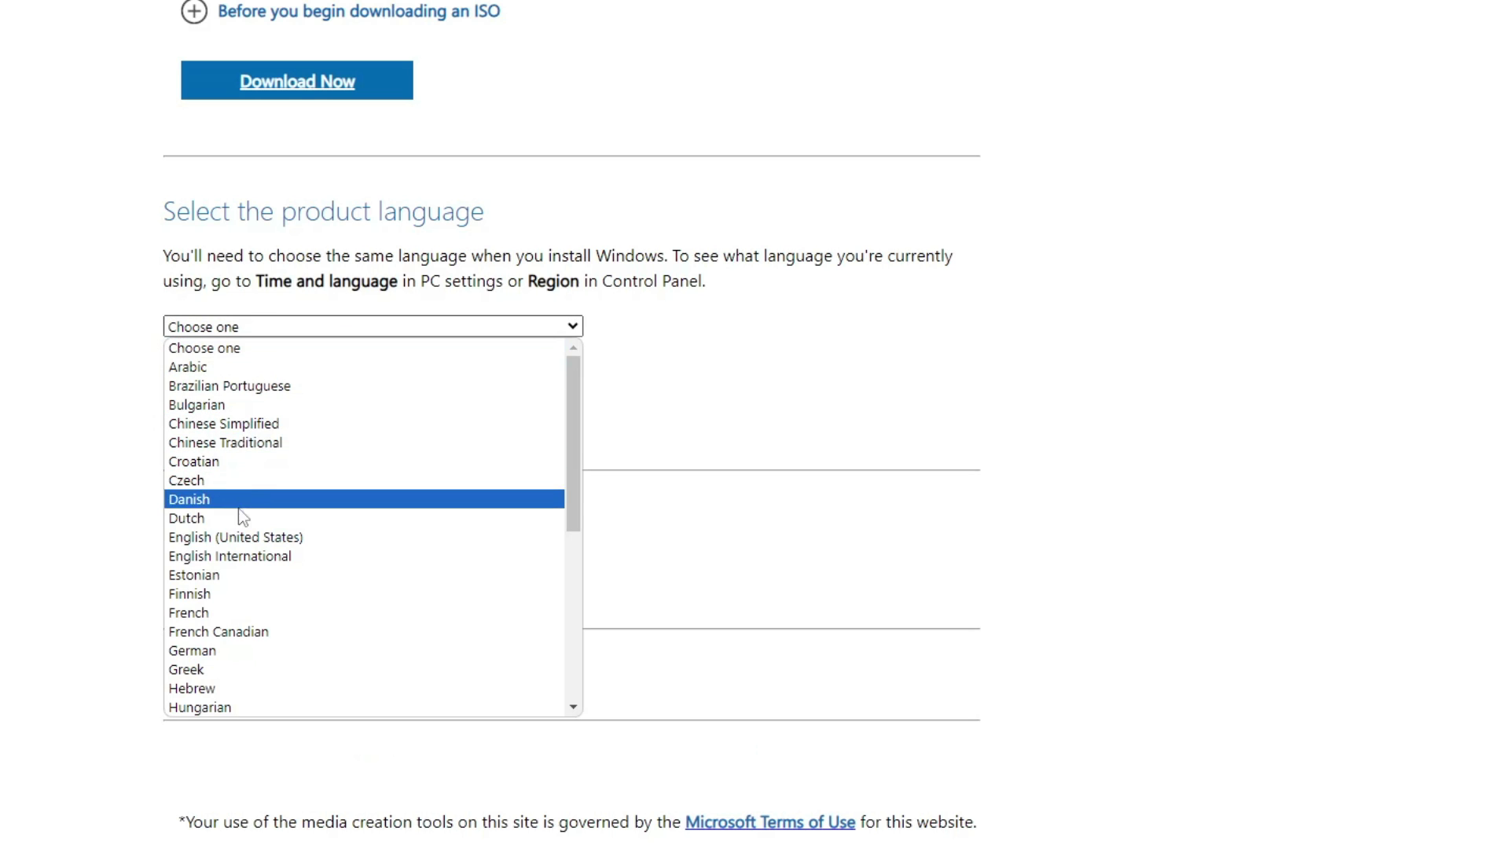
{"action": "left_click", "coordinate": [196, 538]}
{"action": "left_click", "coordinate": [277, 426]}
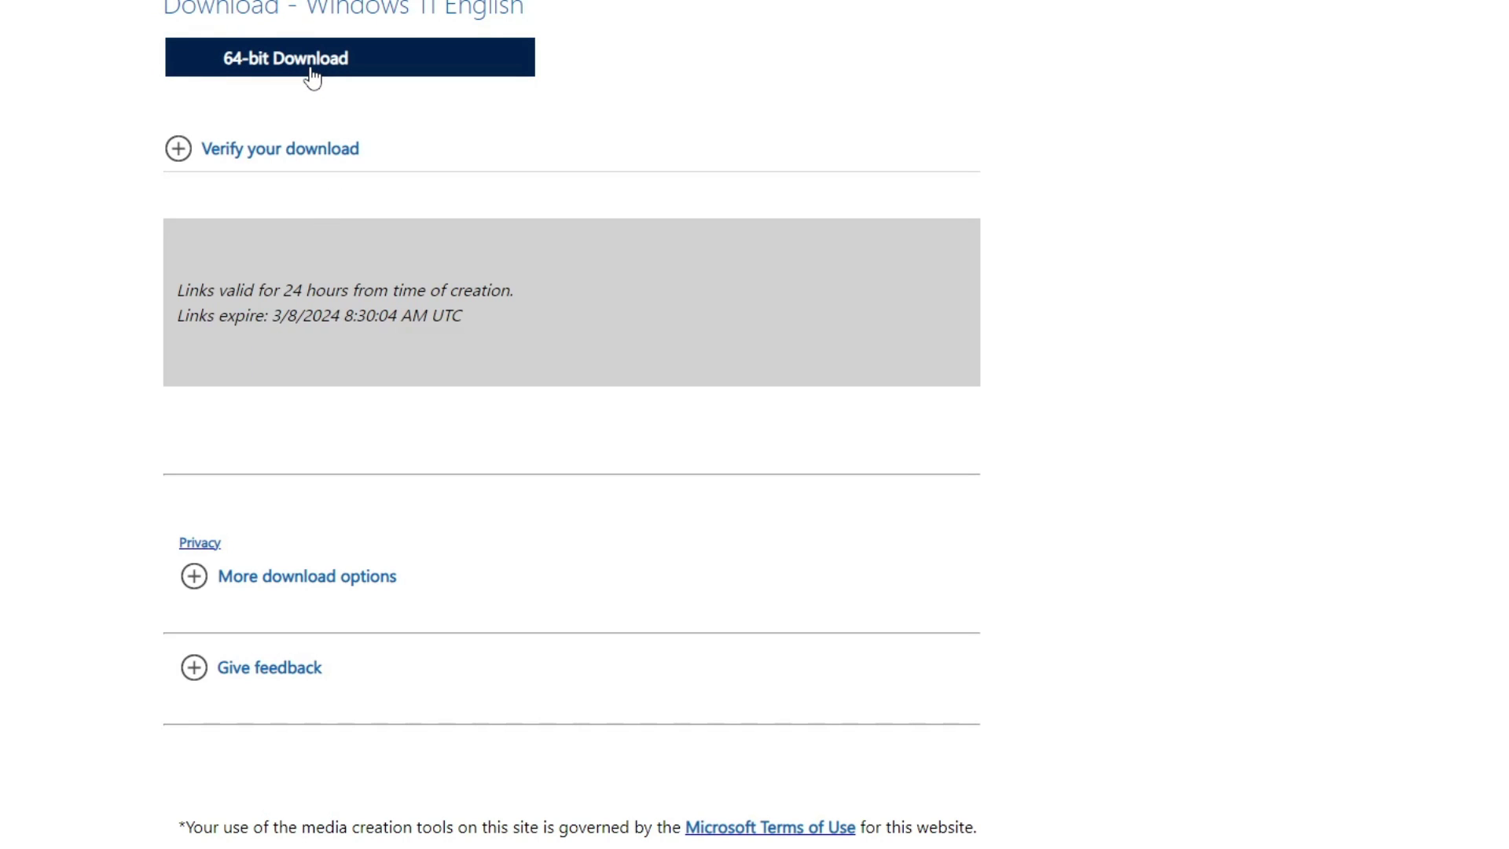
{"action": "left_click", "coordinate": [311, 72]}
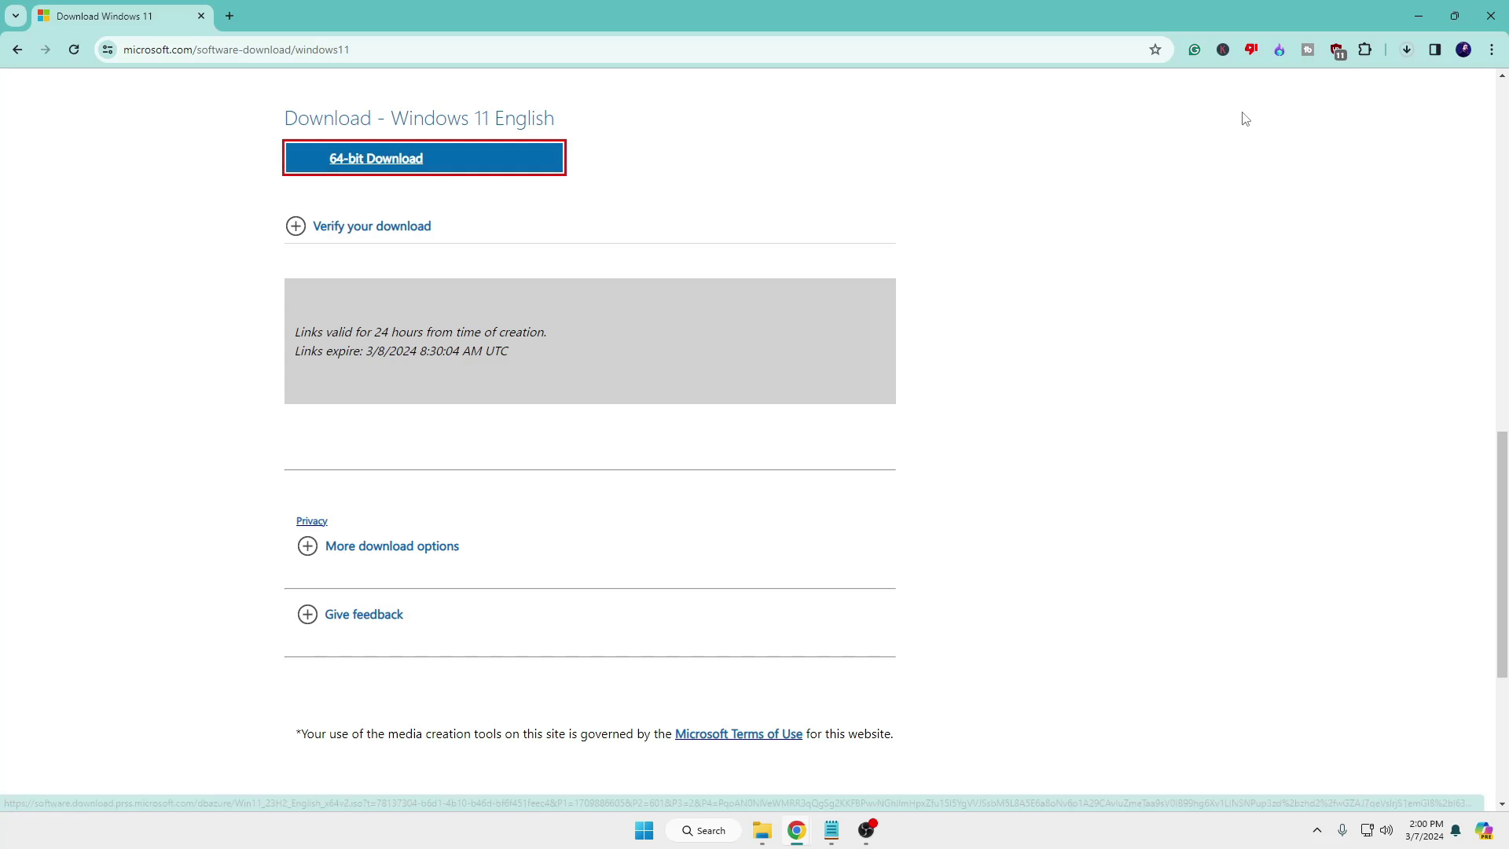
{"action": "left_click", "coordinate": [1406, 52]}
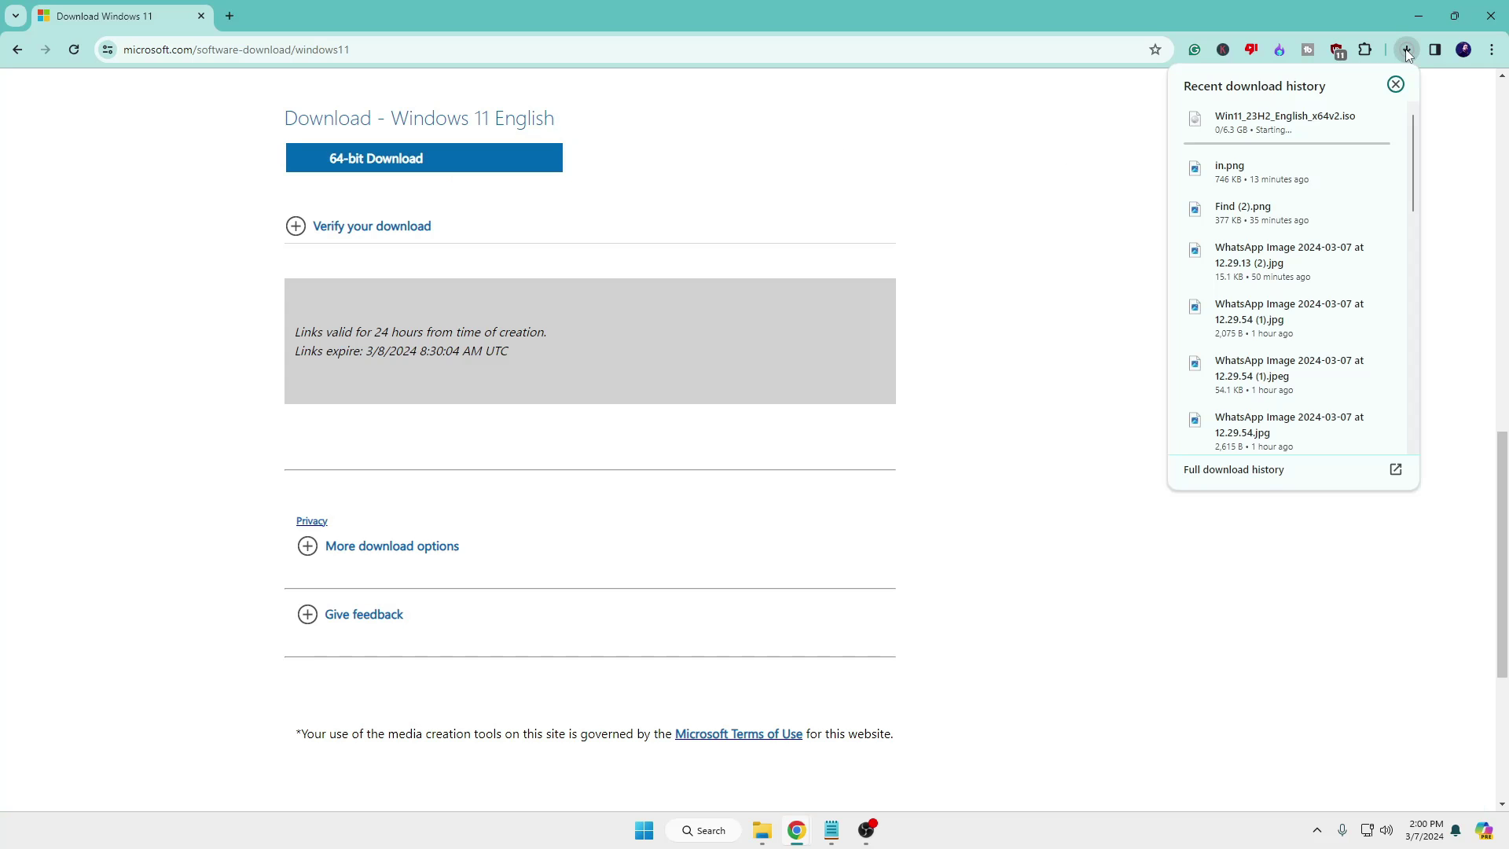
{"action": "mouse_move", "coordinate": [1232, 128]}
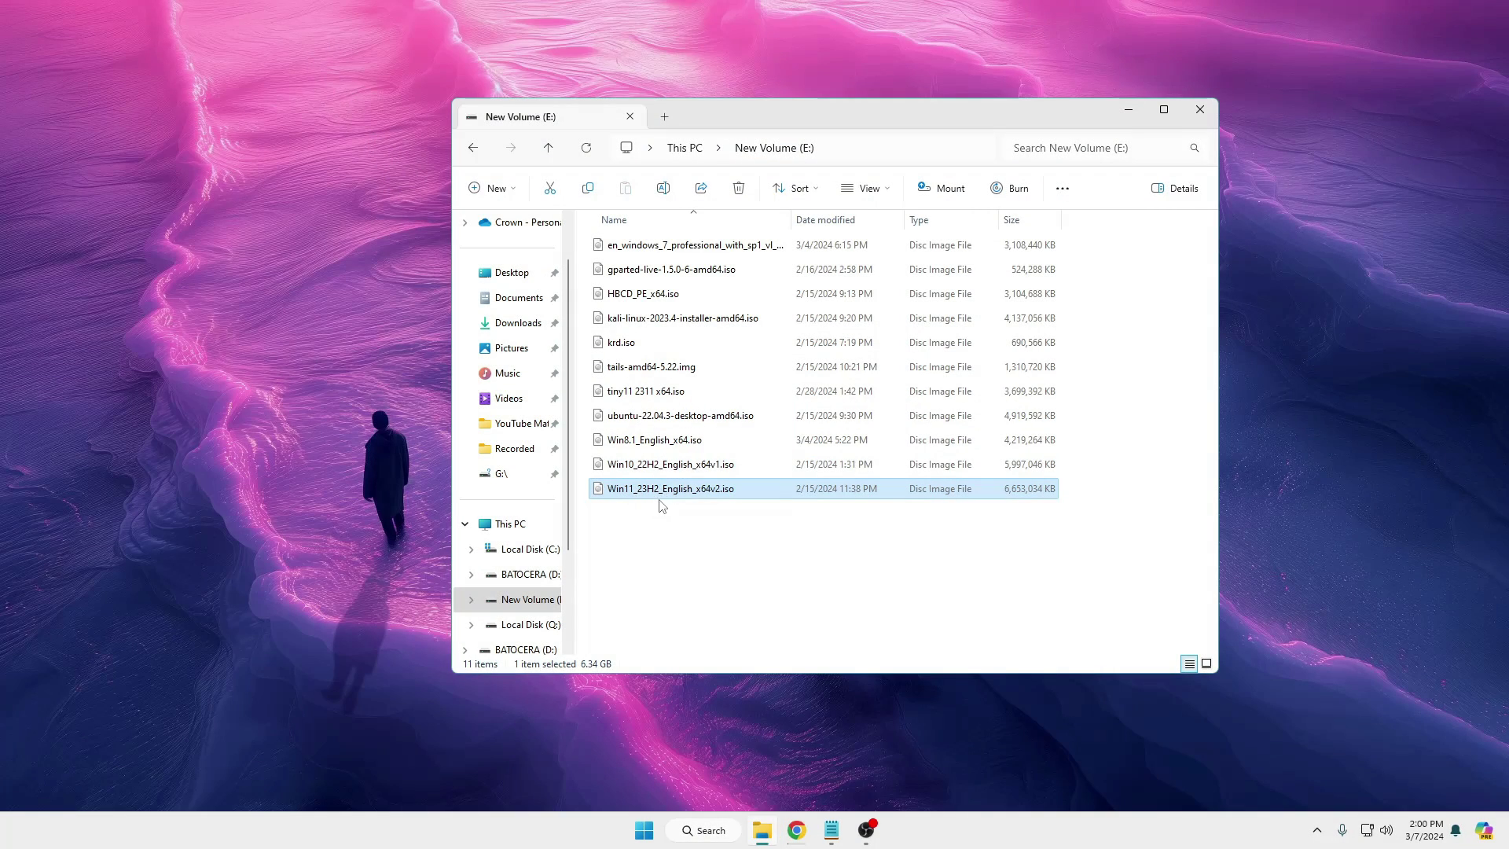
- Minimize the File Explorer window and open Windows PowerShell as administrator
{"action": "left_click", "coordinate": [1129, 109]}
{"action": "left_click", "coordinate": [715, 831]}
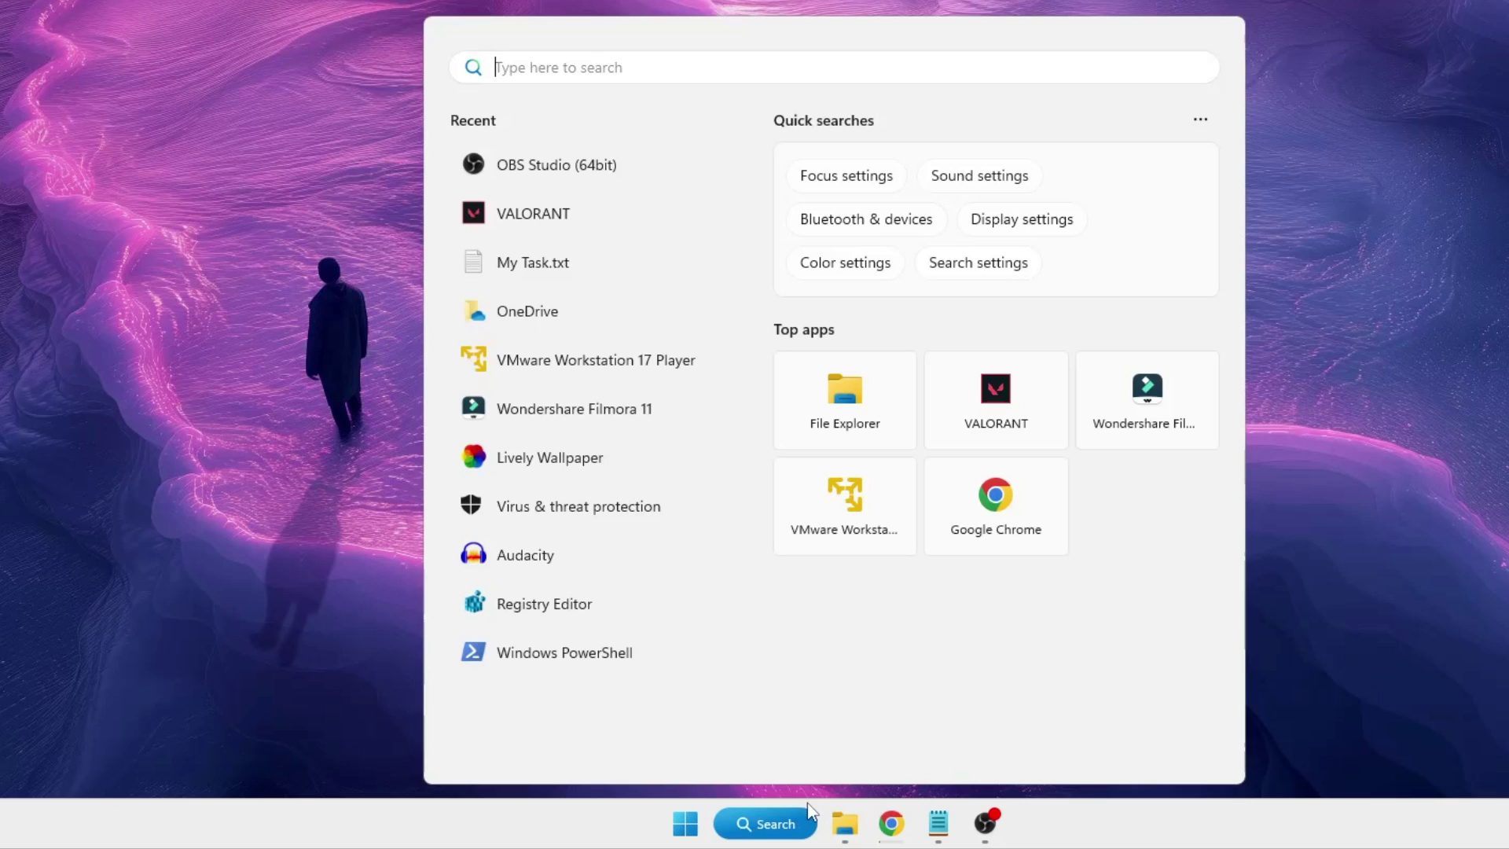
{"action": "type", "text": "powers"}
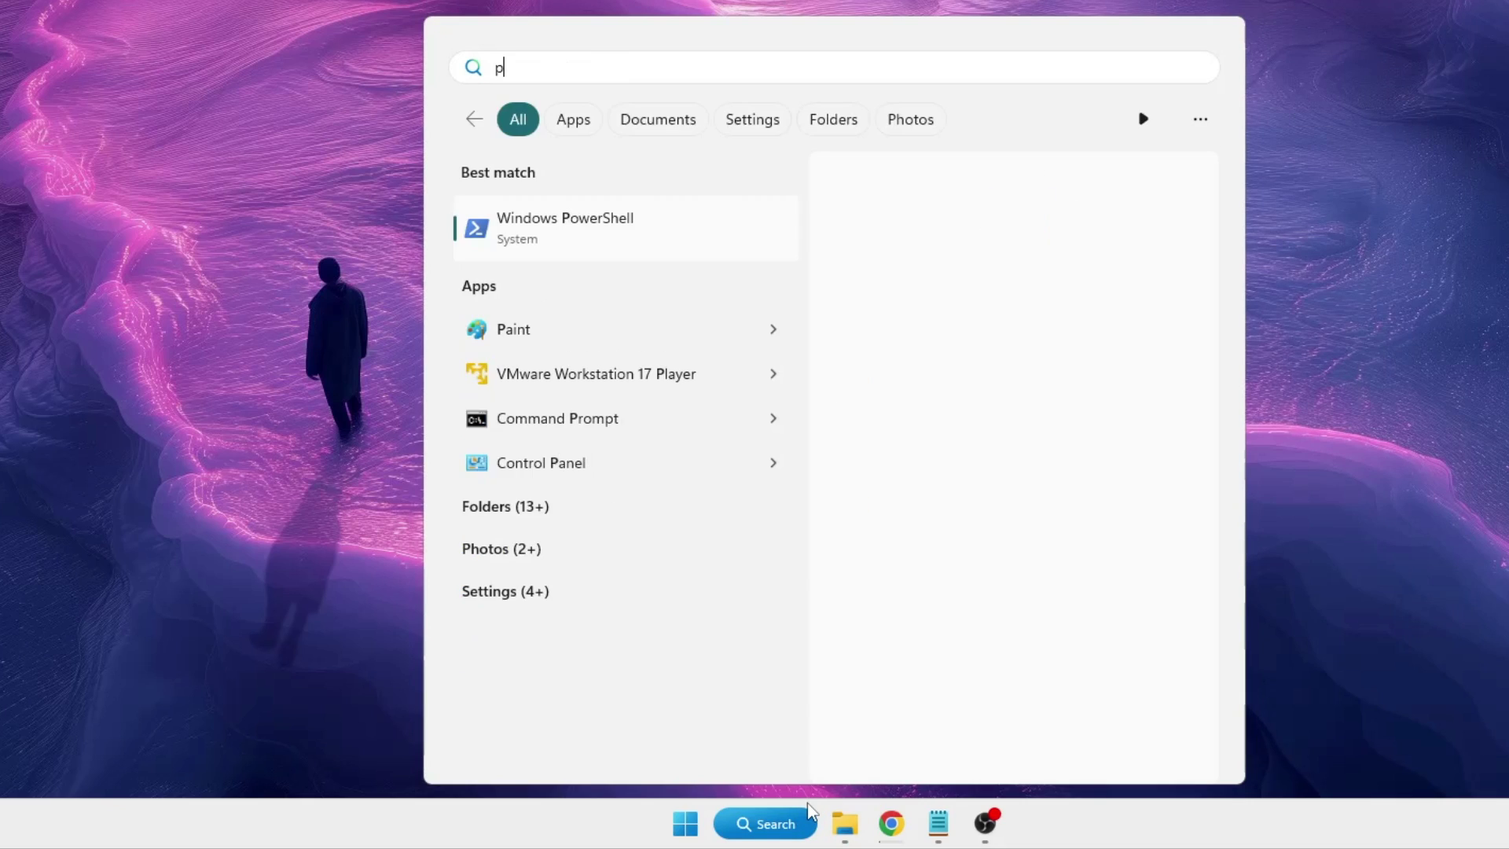
{"action": "right_click", "coordinate": [551, 215]}
{"action": "left_click", "coordinate": [618, 239]}
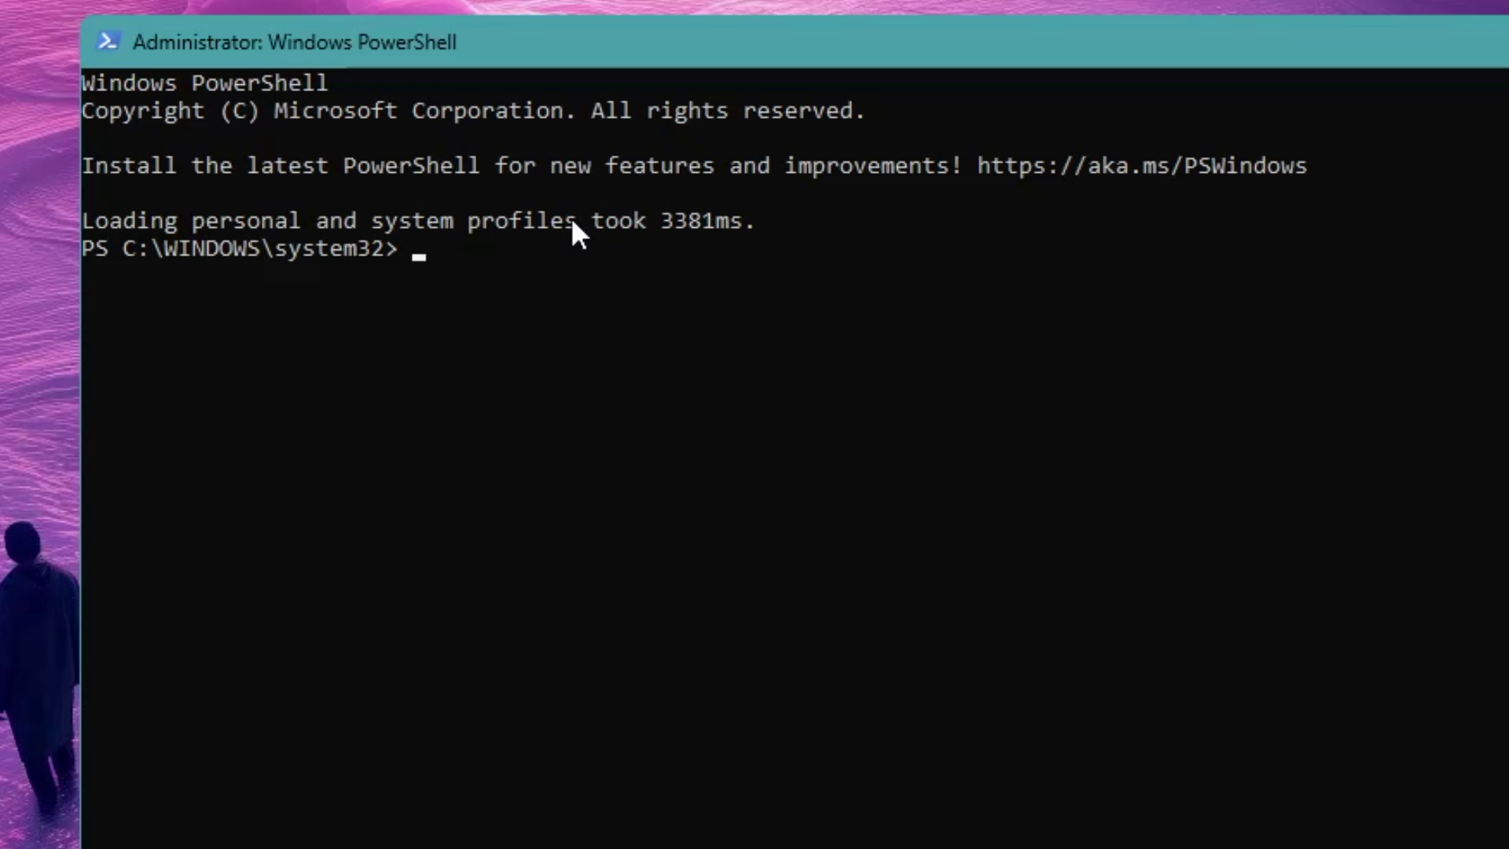
{"action": "type", "text": "iwr -useb https://christitus.com/win | iex"}
{"action": "key", "text": "Return"}
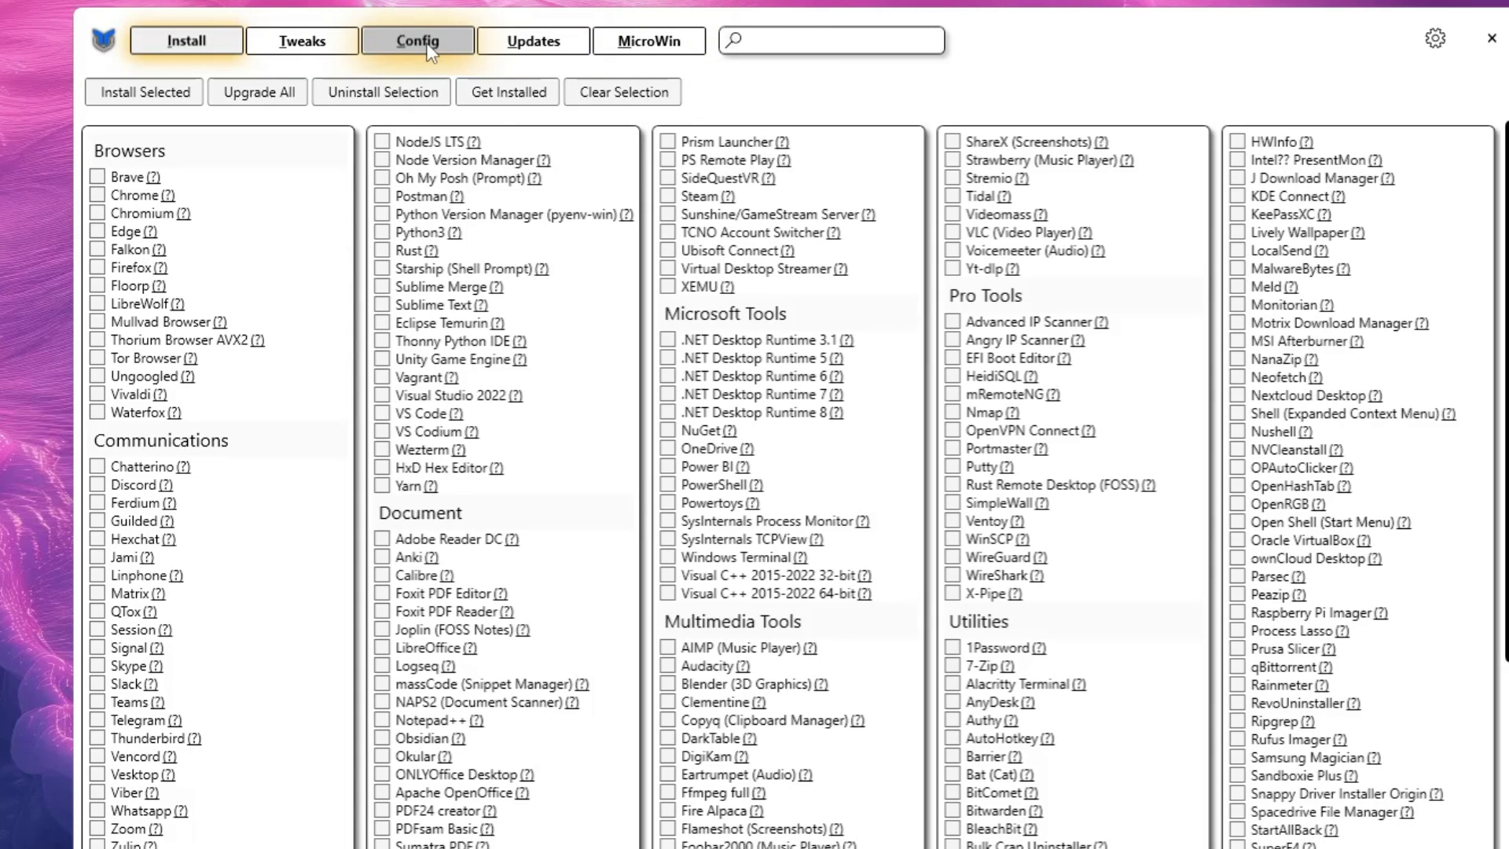
{"action": "left_click", "coordinate": [667, 44]}
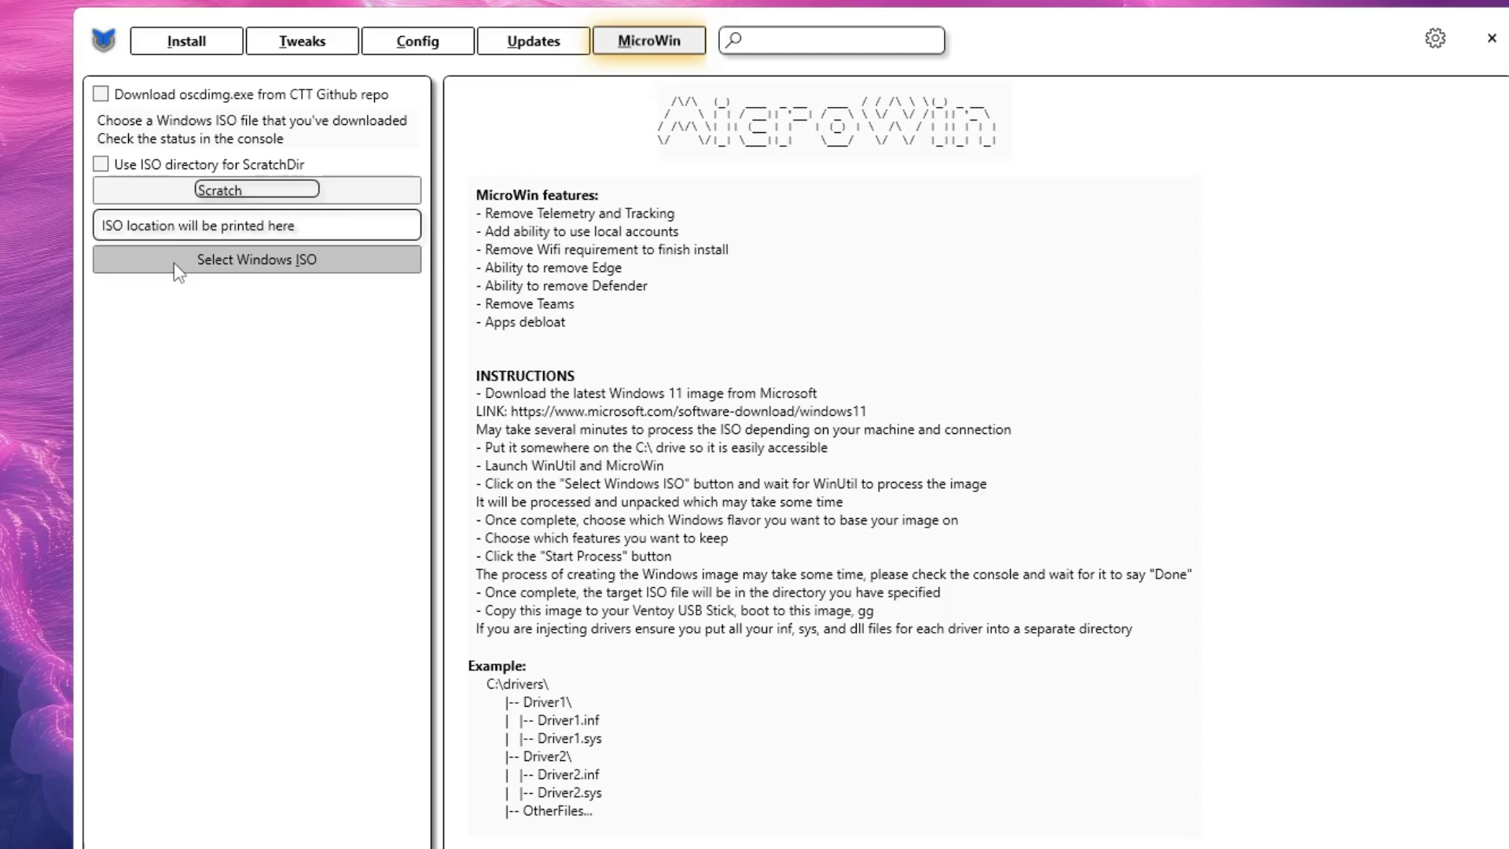
- Load Win11_23H2_English_x64v2.iso from New Volume (E:) as the Windows ISO for MicroWin
{"action": "left_click", "coordinate": [307, 266]}
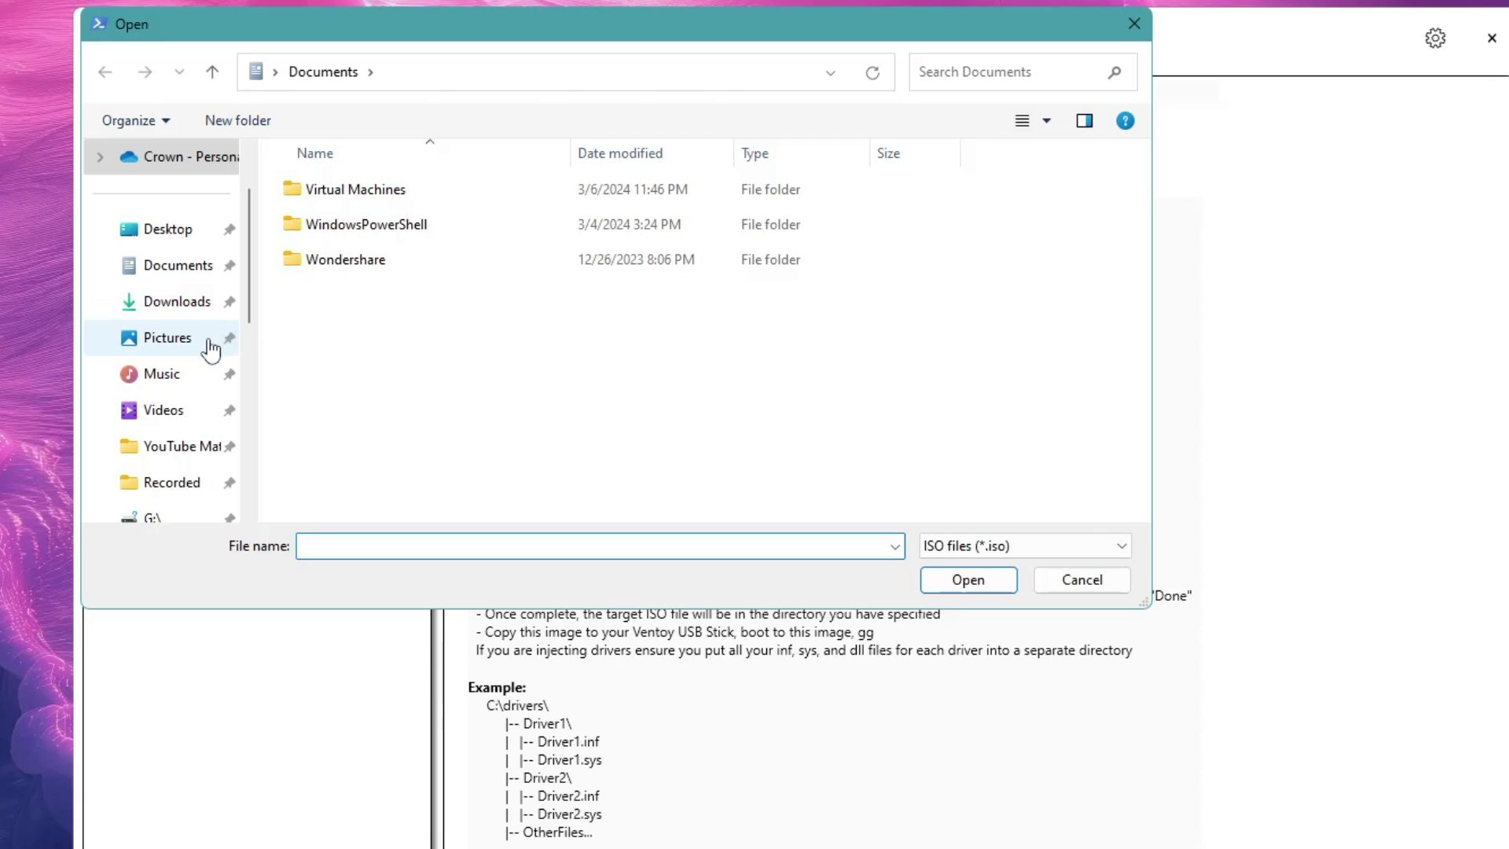
{"action": "scroll", "coordinate": [211, 350], "scroll_direction": "down", "scroll_amount": 5}
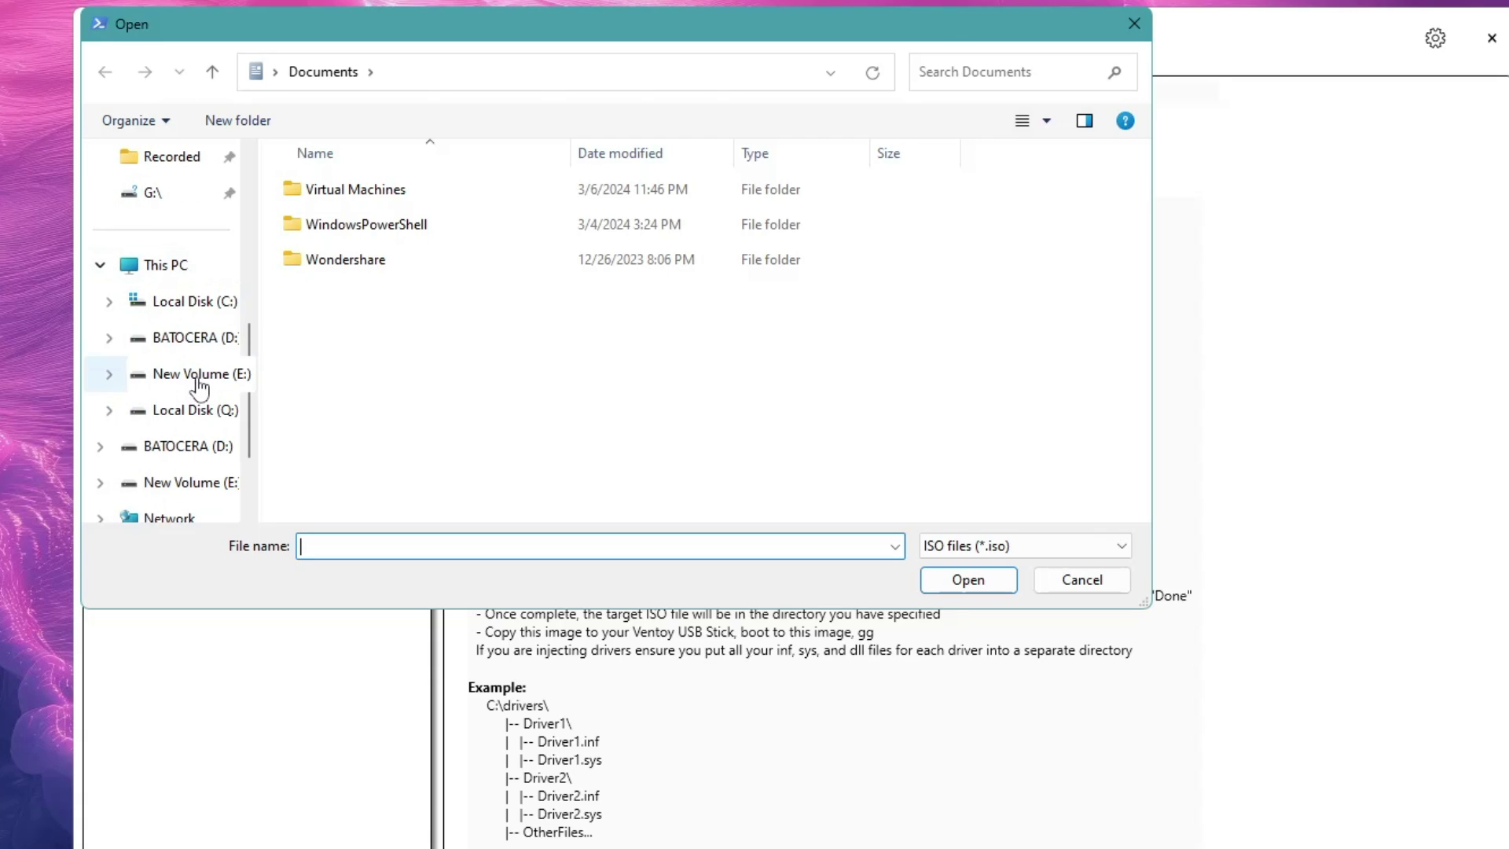
{"action": "left_click", "coordinate": [192, 377]}
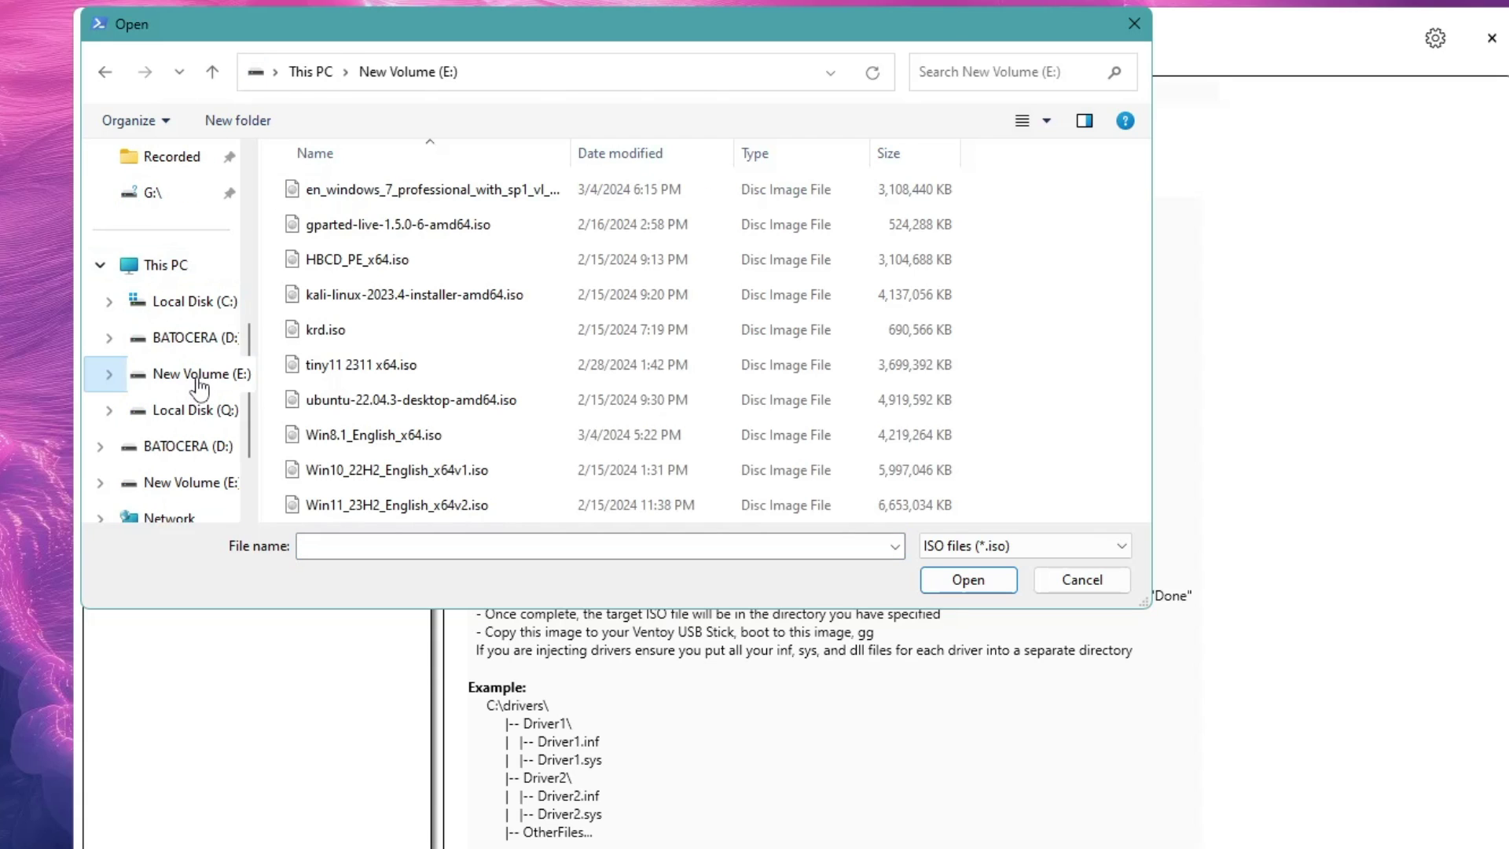
{"action": "left_click", "coordinate": [390, 507]}
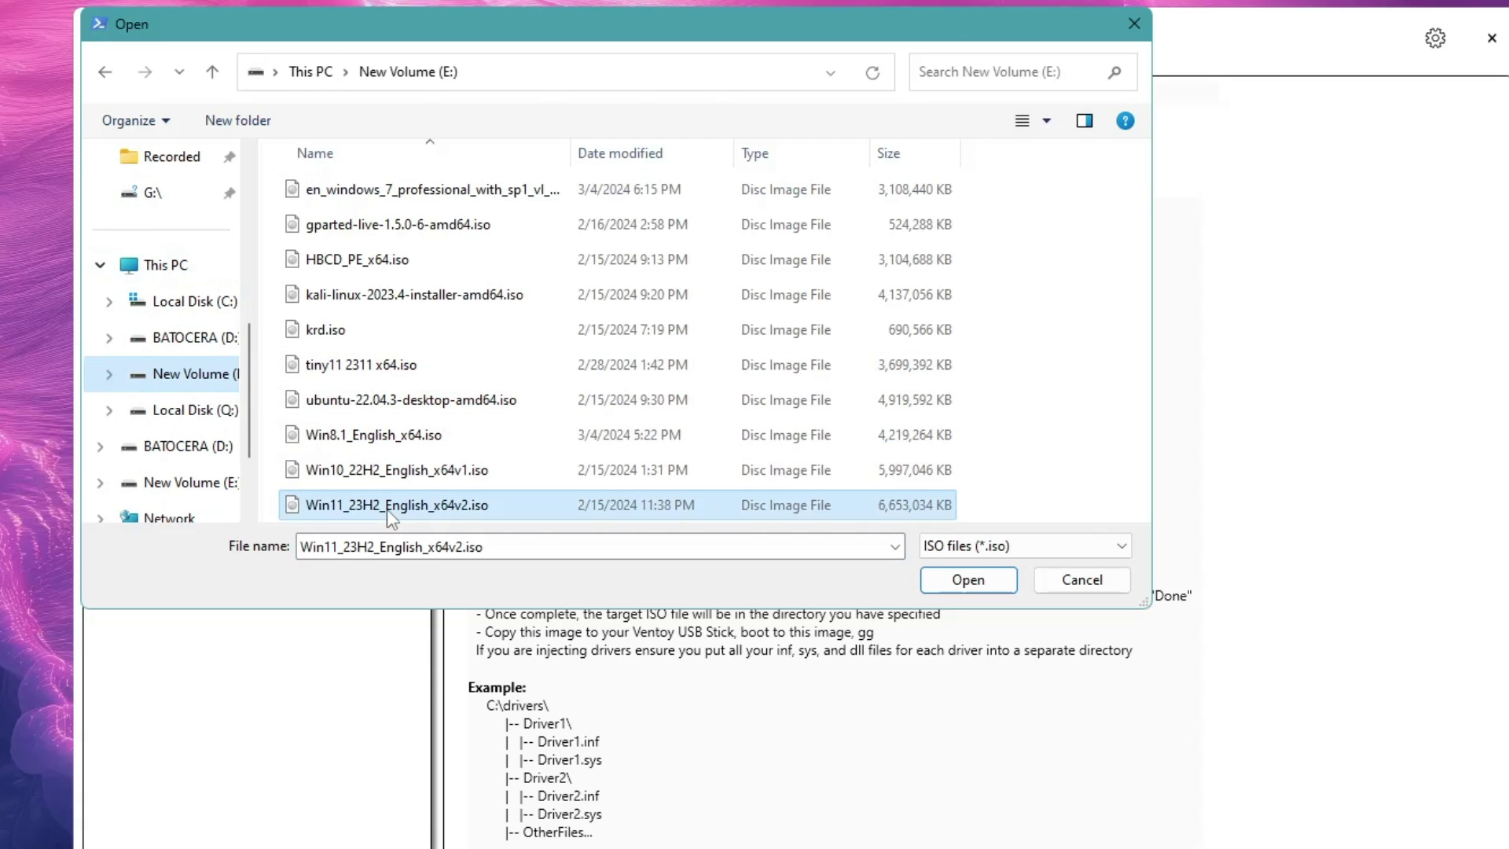
{"action": "left_click", "coordinate": [963, 585]}
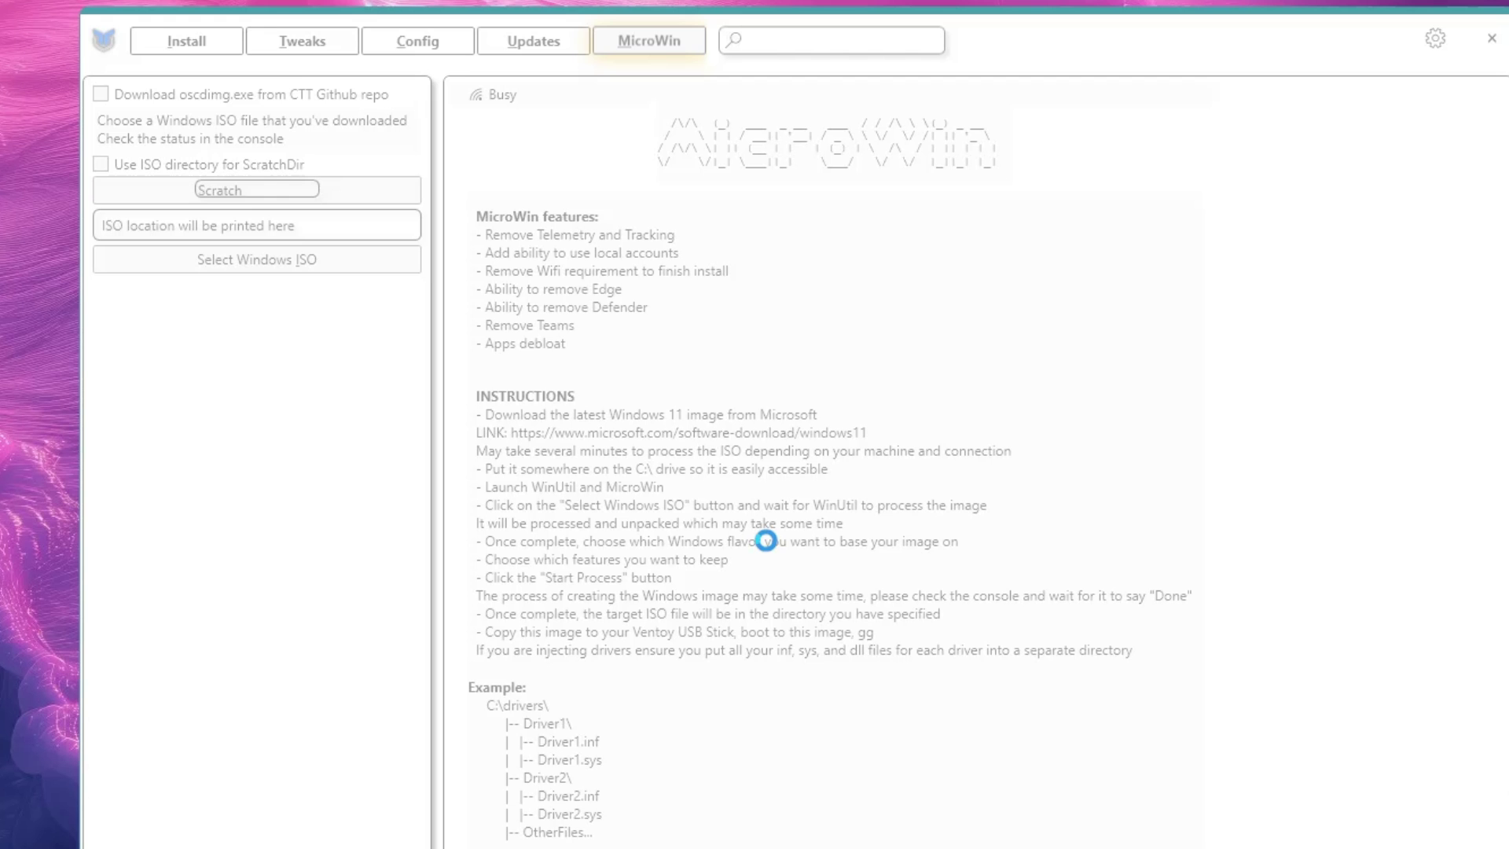
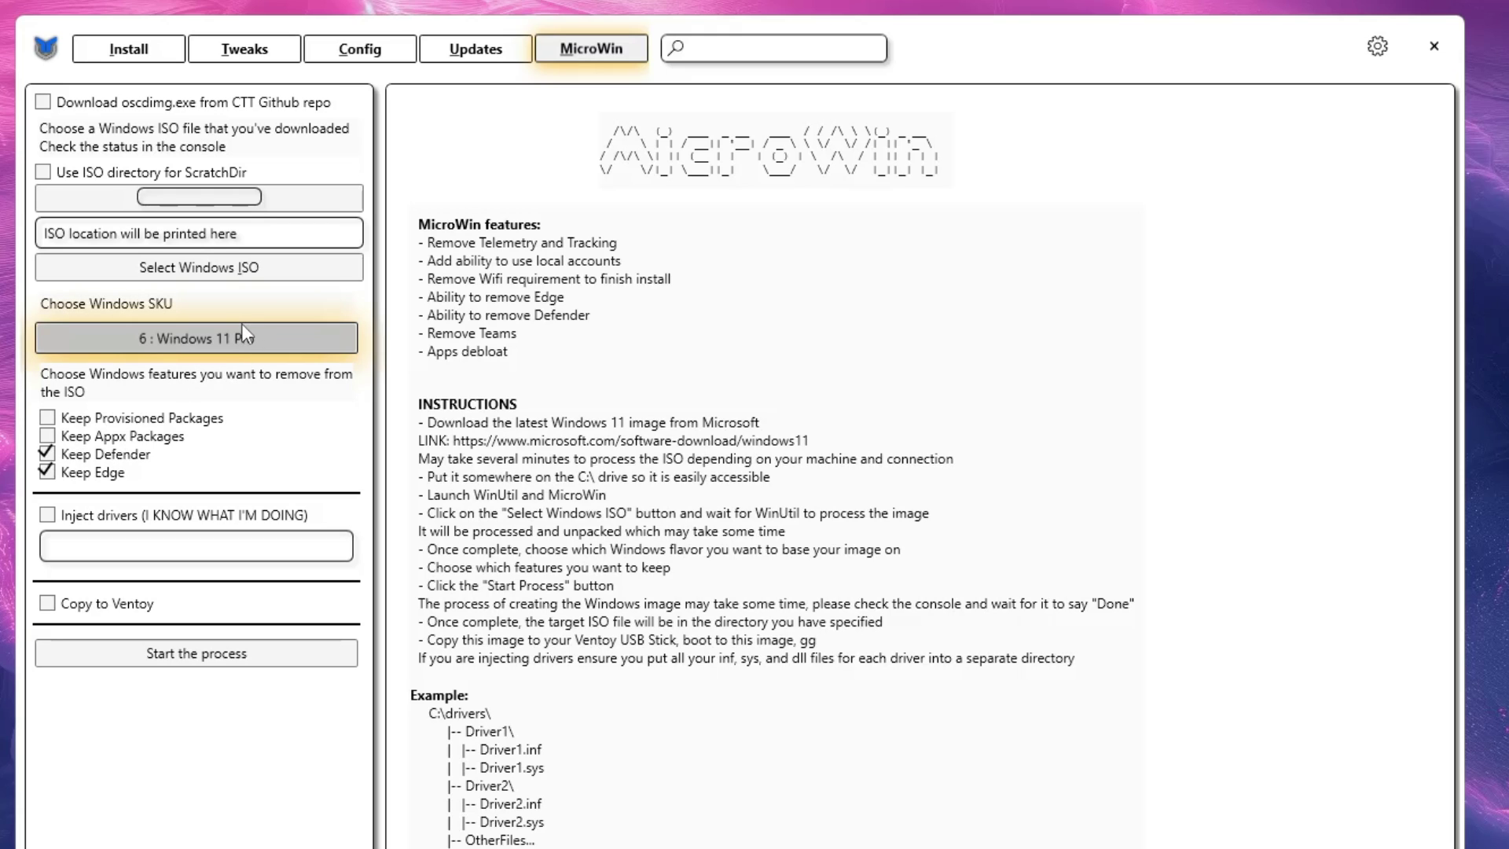
- Choose "6 : Windows 11 Pro" as the Windows SKU for the image
{"action": "left_click", "coordinate": [223, 337]}
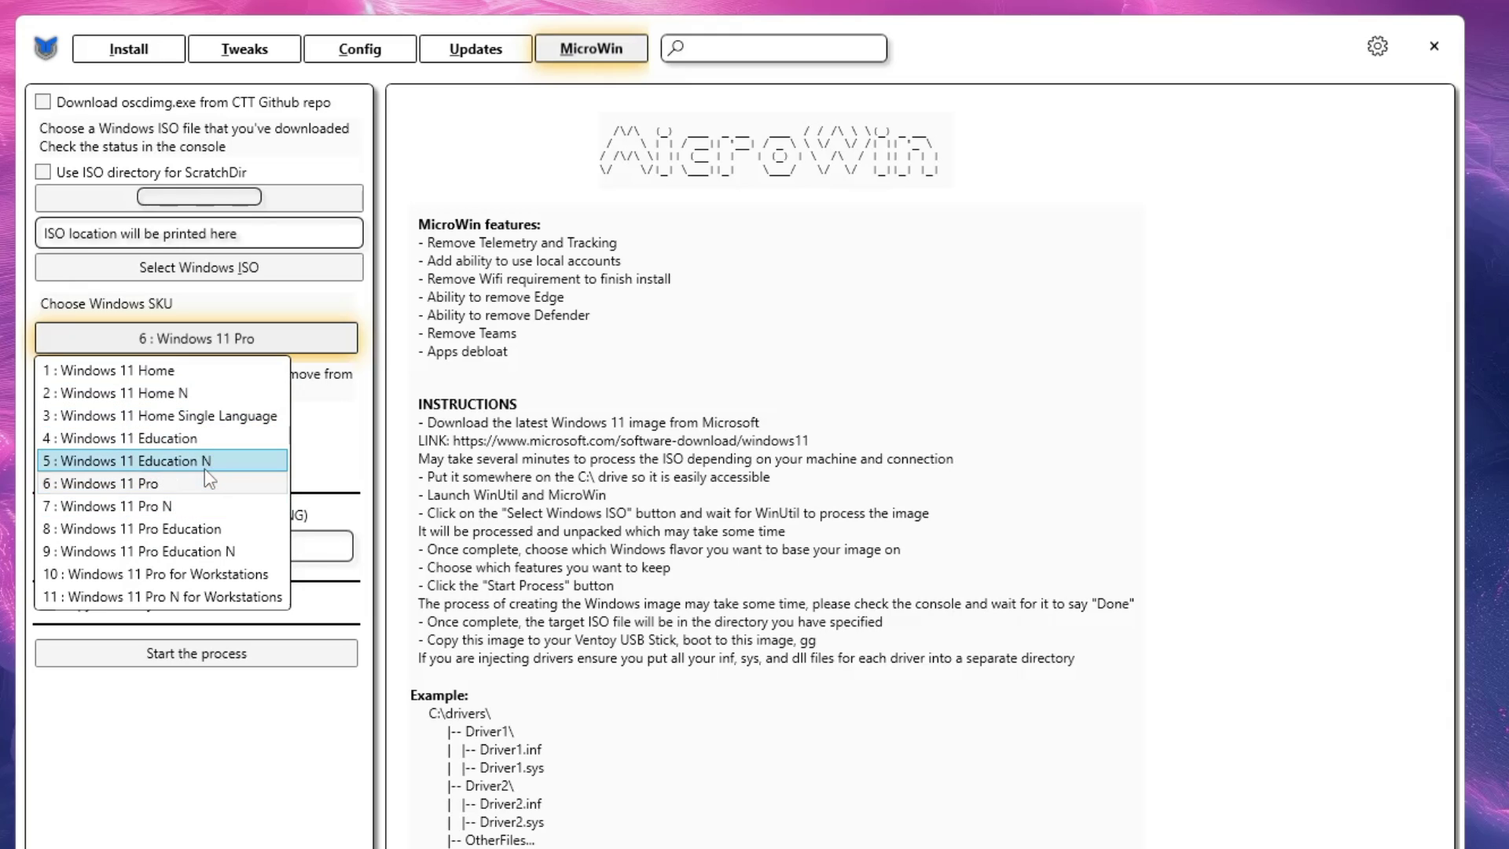
{"action": "left_click", "coordinate": [140, 485]}
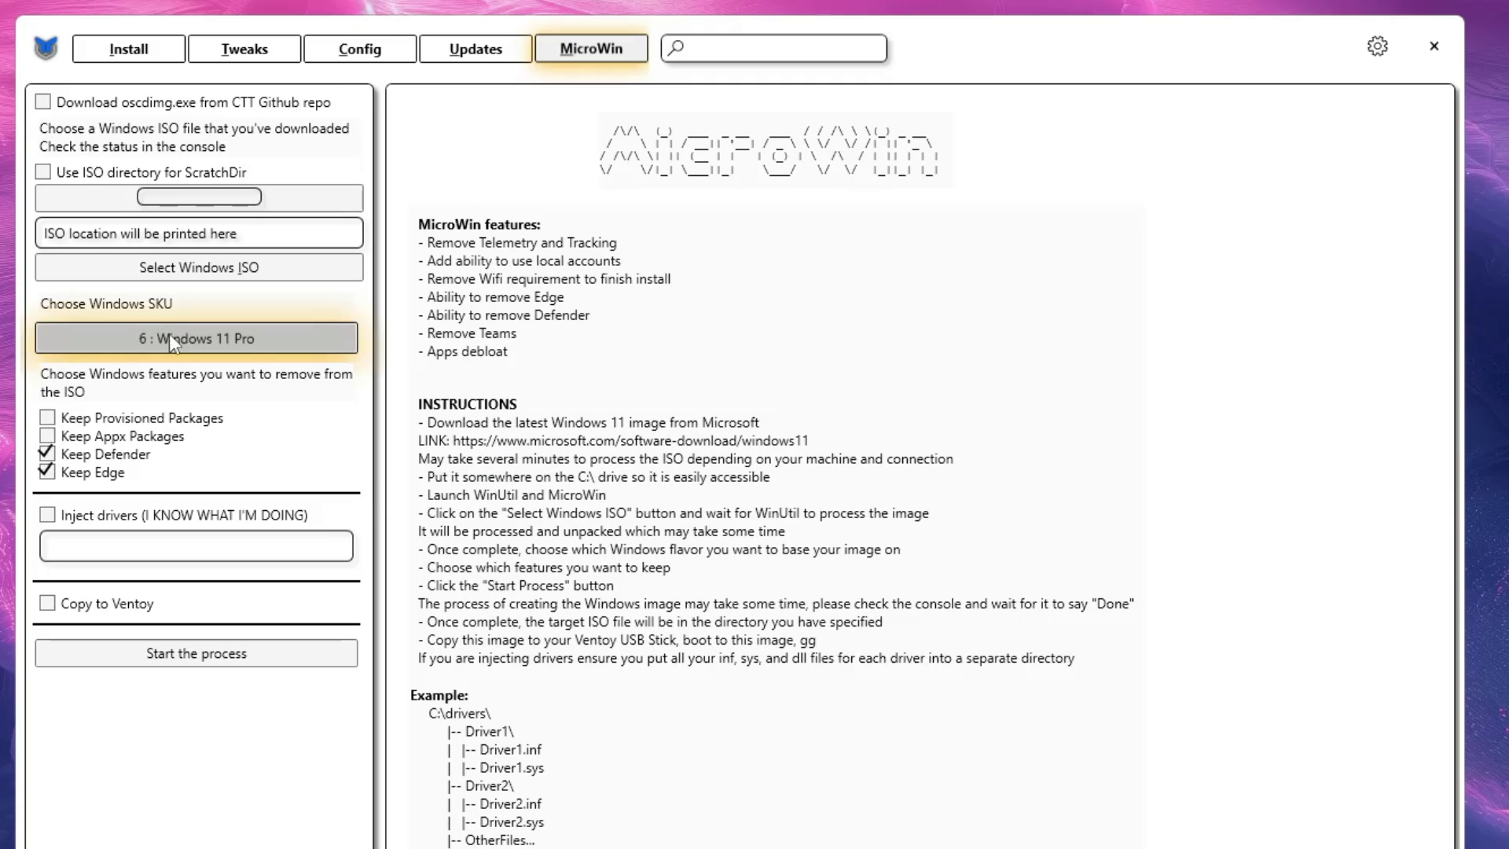
{"action": "left_click", "coordinate": [224, 344]}
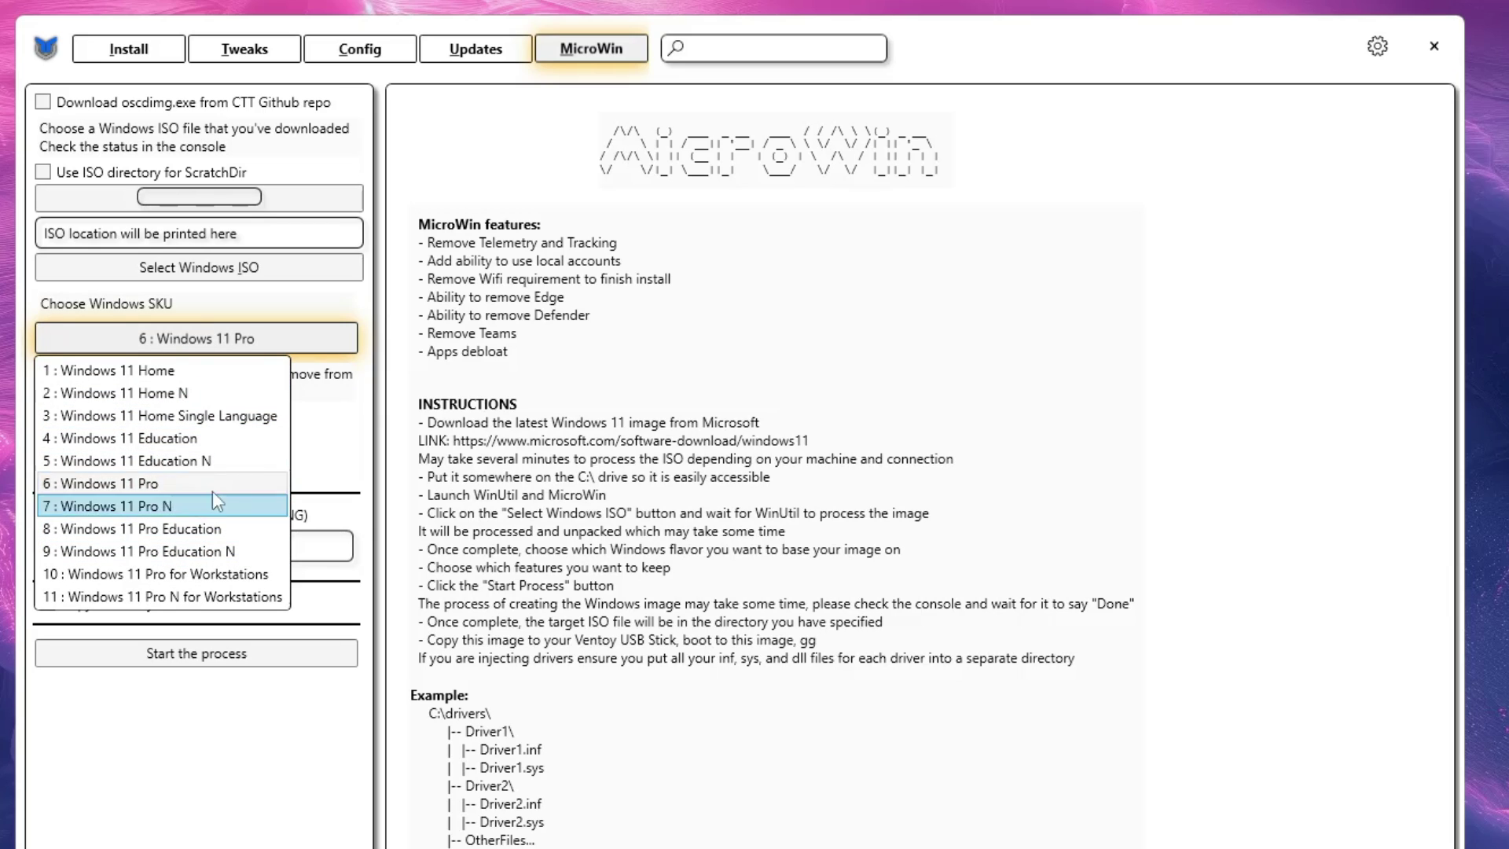
{"action": "left_click", "coordinate": [353, 472]}
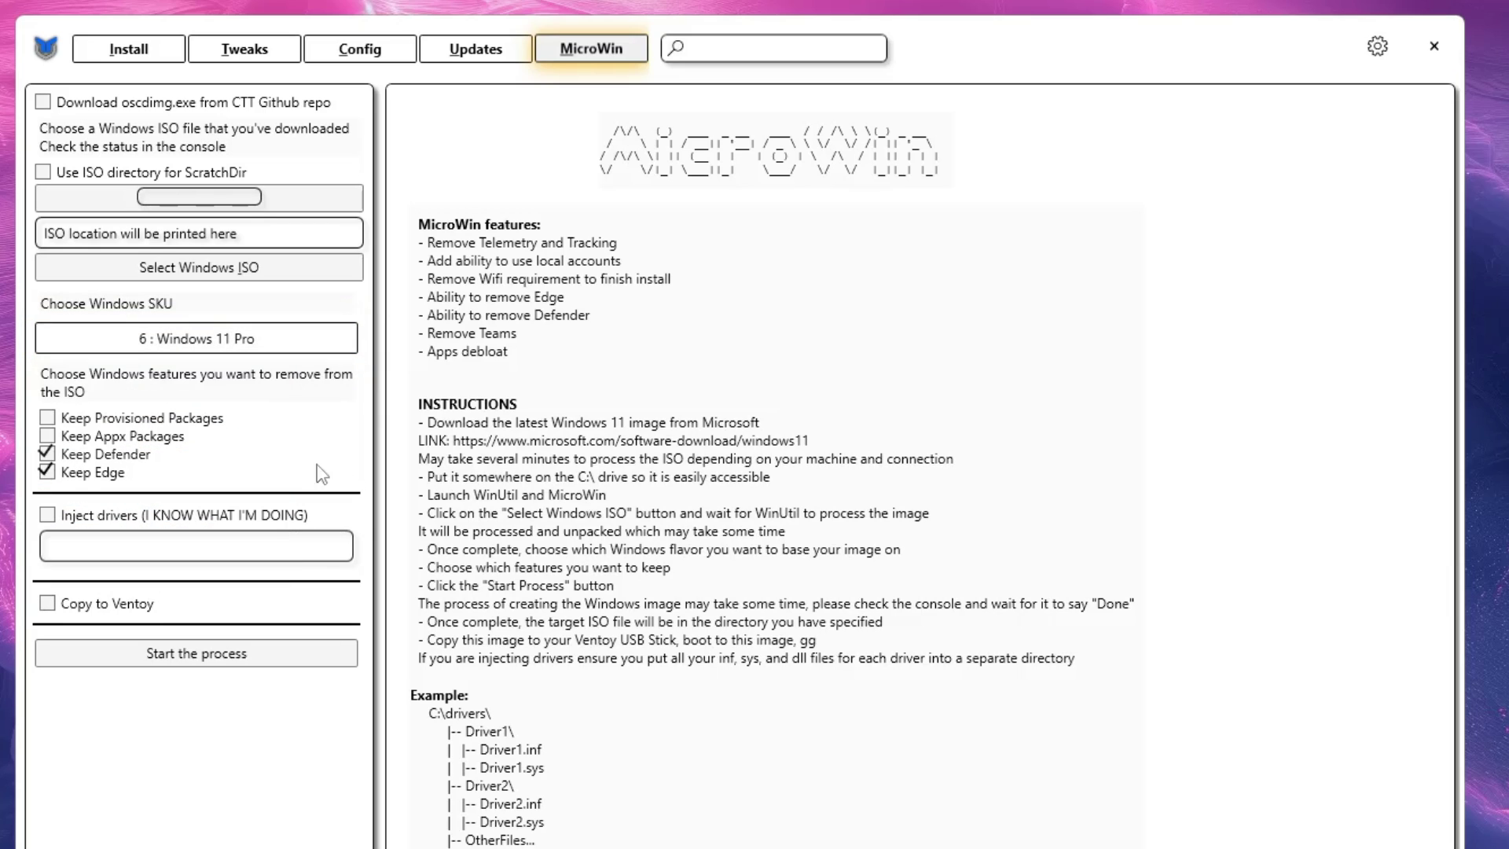
- Start the MicroWin process and save the target ISO in Documents as Windows 11 LITE
{"action": "left_click", "coordinate": [194, 657]}
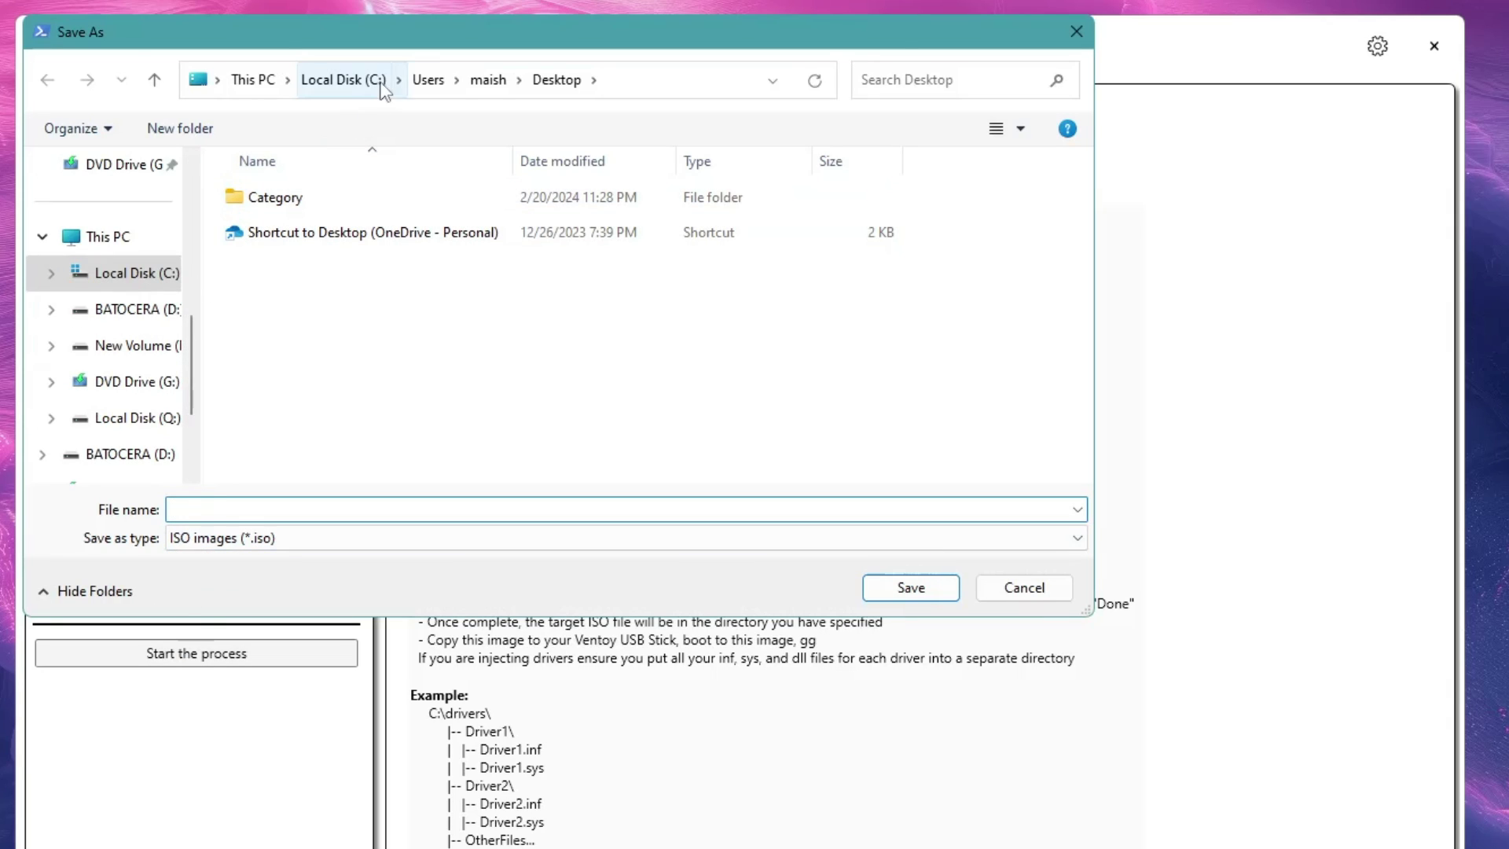
{"action": "left_click_drag", "start_coordinate": [382, 43], "coordinate": [523, 97]}
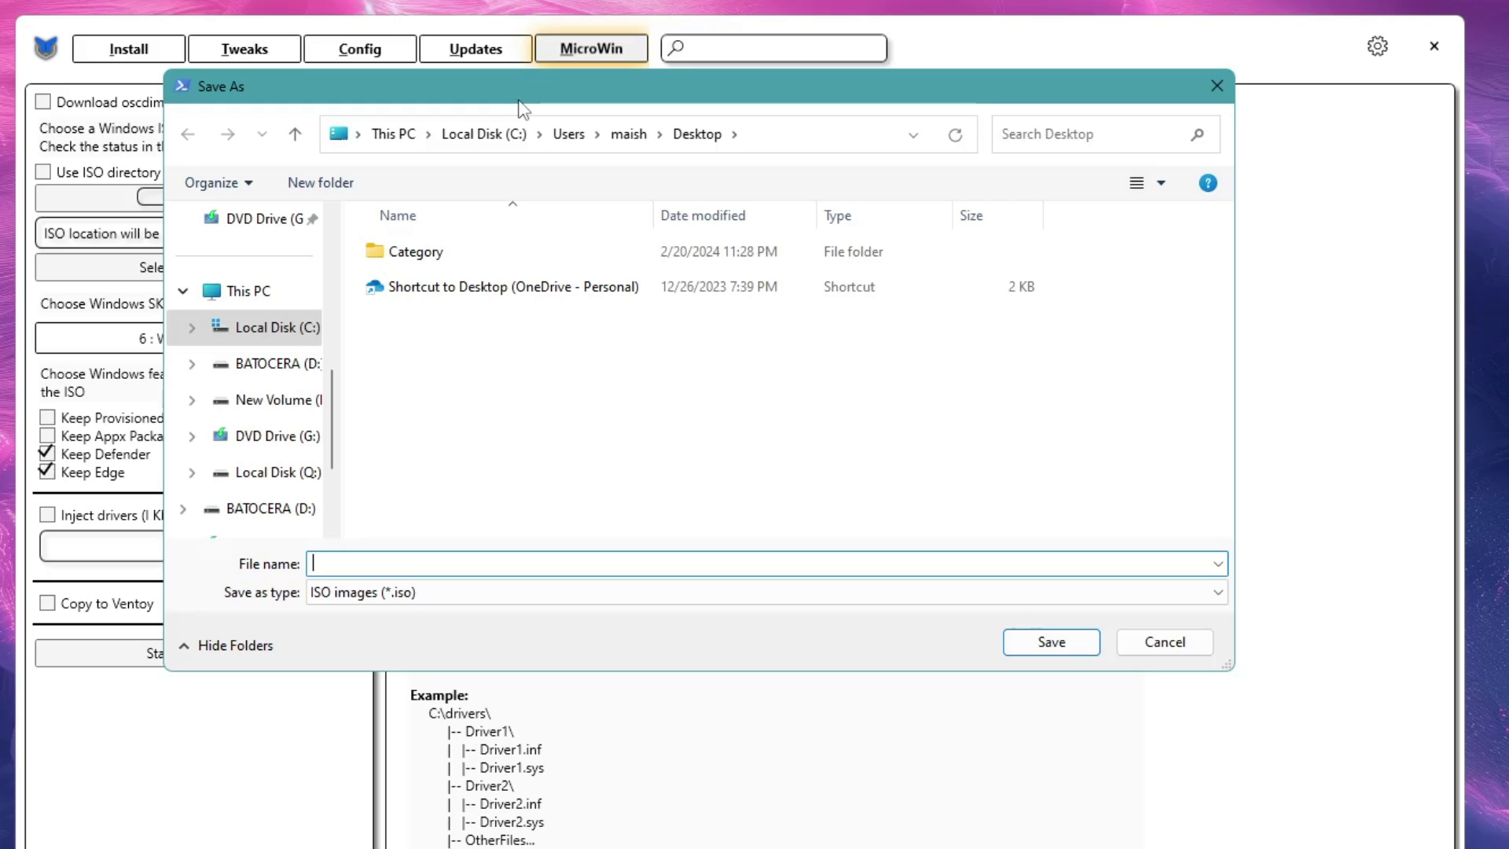
{"action": "scroll", "coordinate": [260, 353], "scroll_direction": "up", "scroll_amount": 2}
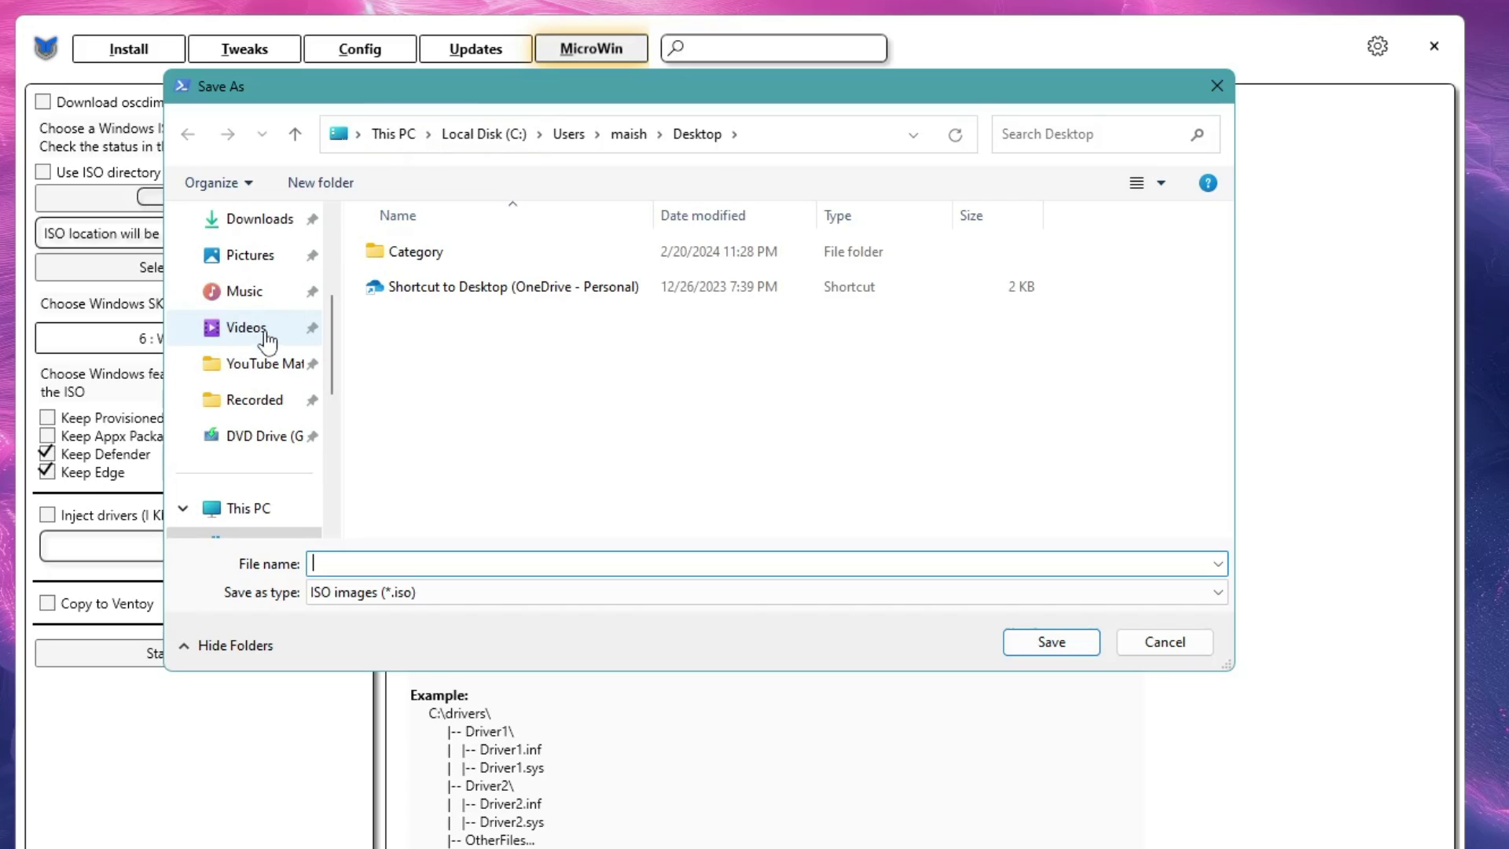
{"action": "scroll", "coordinate": [263, 348], "scroll_direction": "up", "scroll_amount": 1}
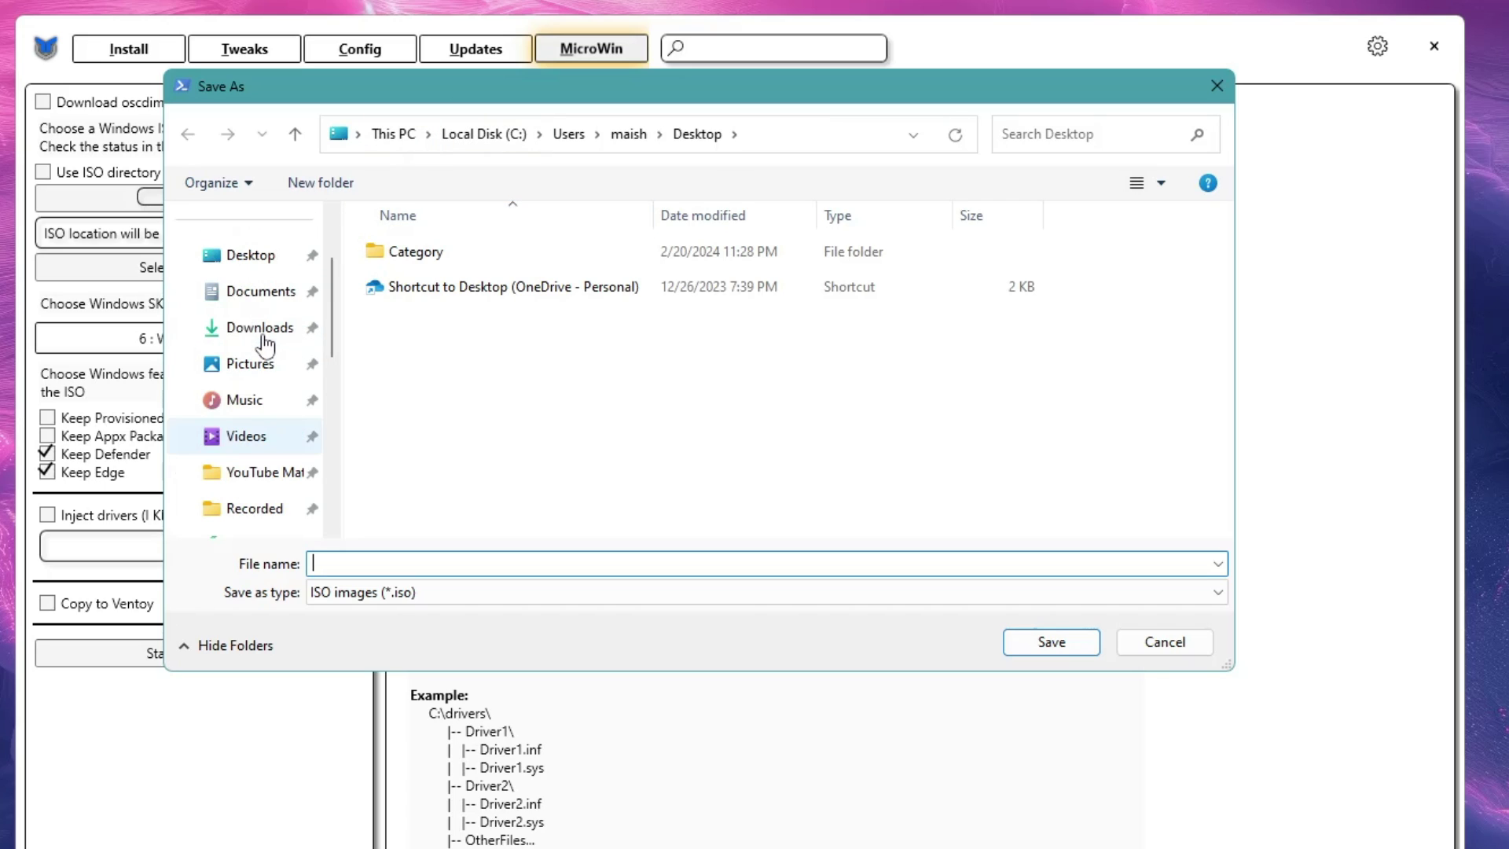
{"action": "left_click", "coordinate": [274, 297]}
{"action": "left_click", "coordinate": [365, 565]}
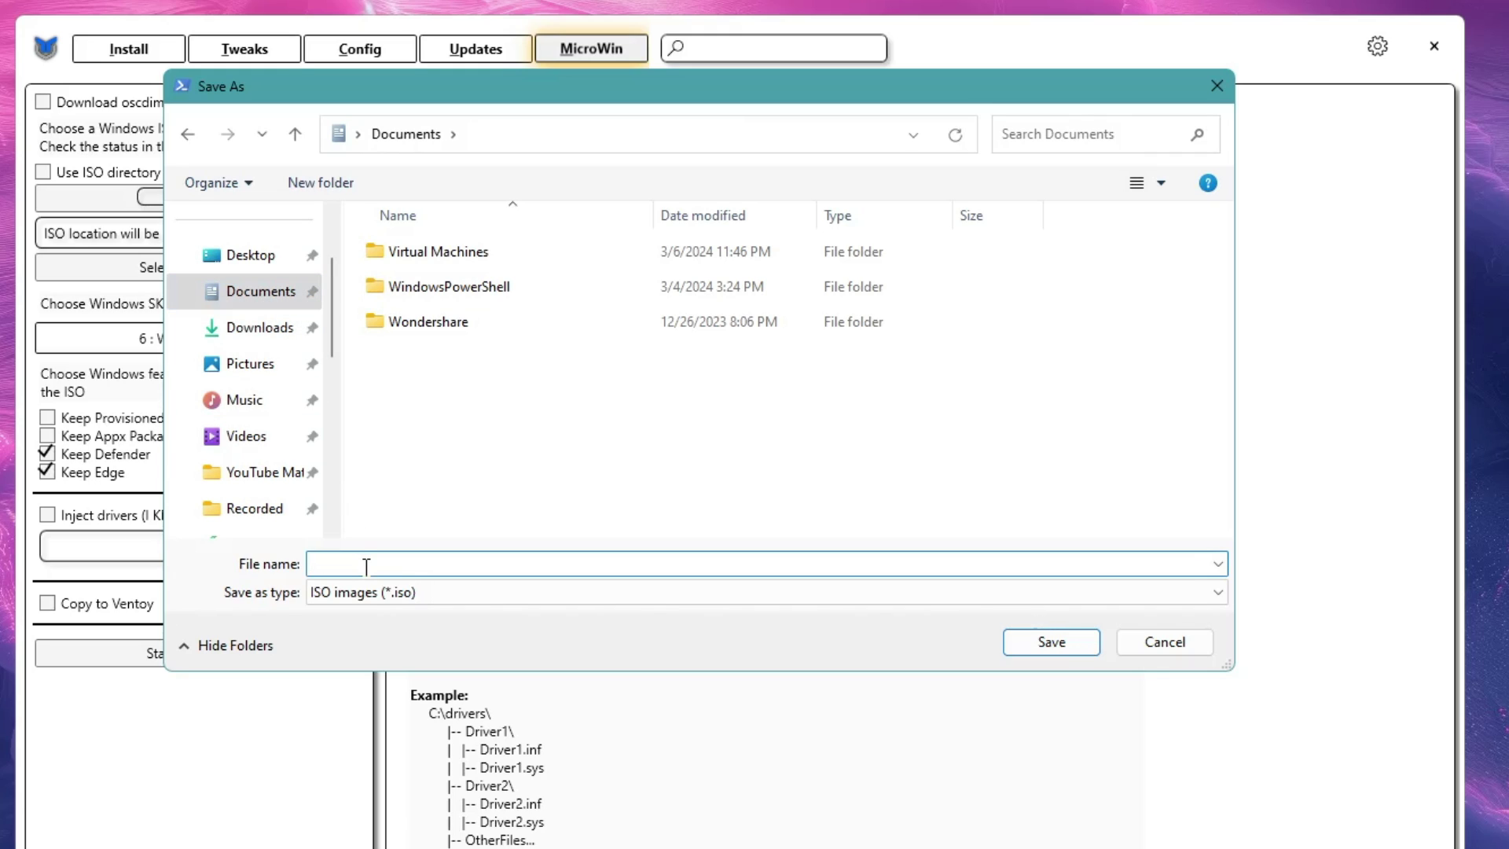
{"action": "type", "text": "Windows 11 Ll"}
{"action": "type", "text": "TE"}
{"action": "left_click", "coordinate": [1029, 643]}
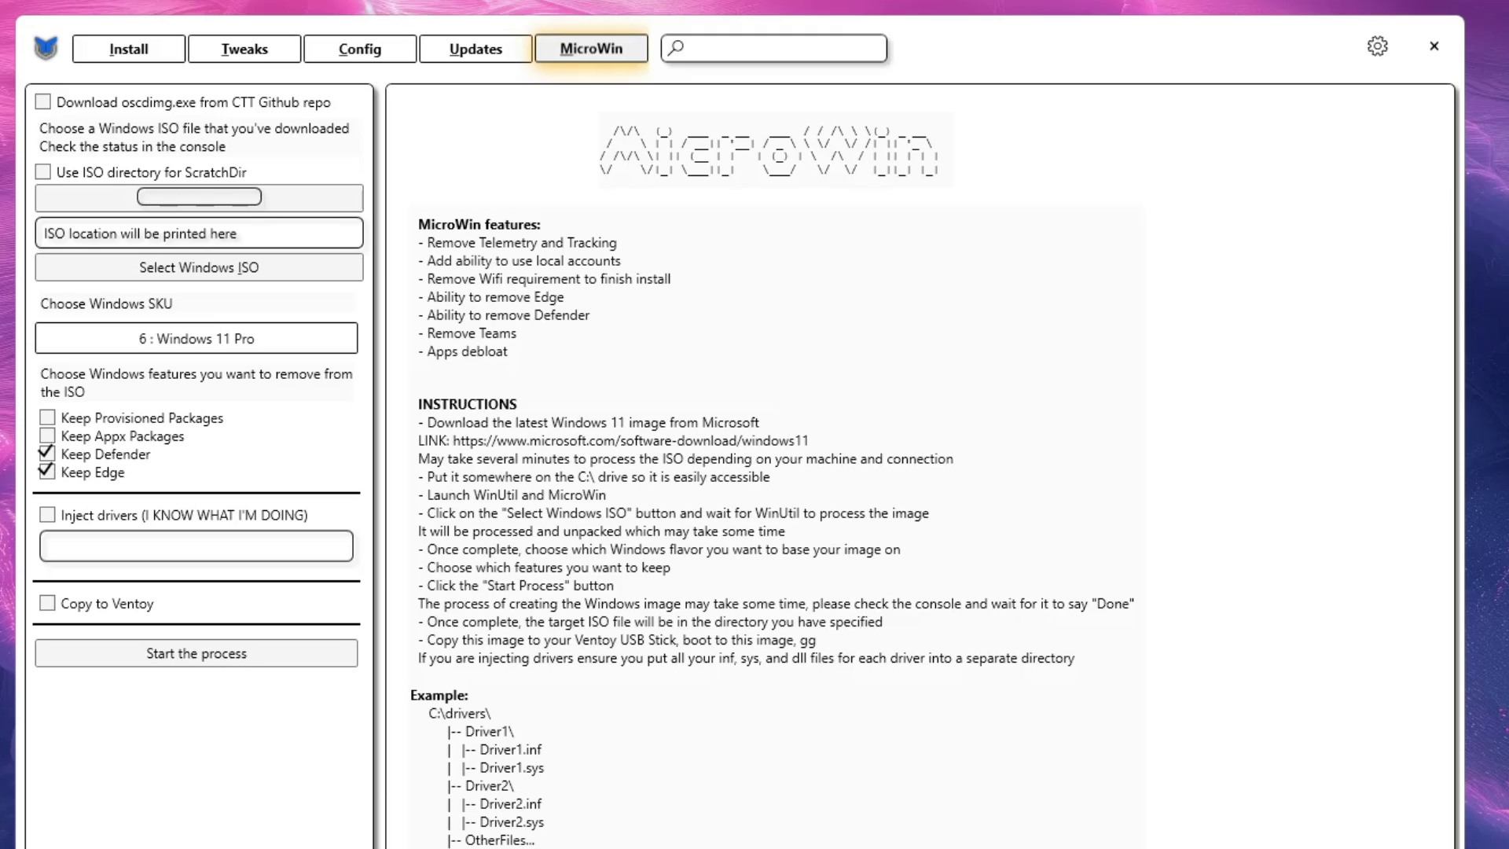
- Show the console output of the MicroWin process and dismiss its completion message
{"action": "left_click", "coordinate": [821, 833]}
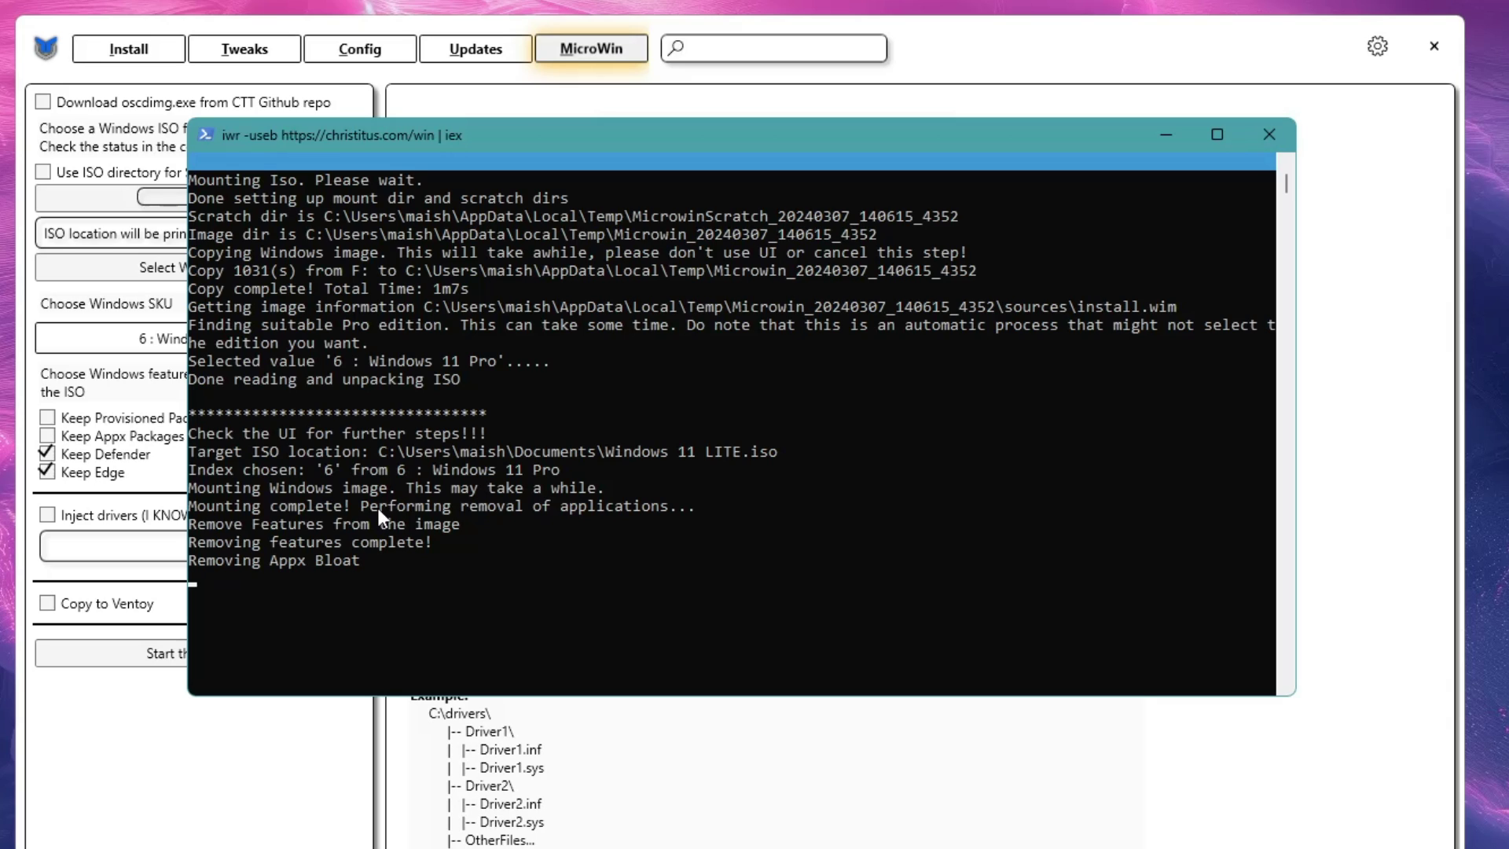
{"action": "left_click", "coordinate": [870, 522]}
{"action": "right_click", "coordinate": [516, 576]}
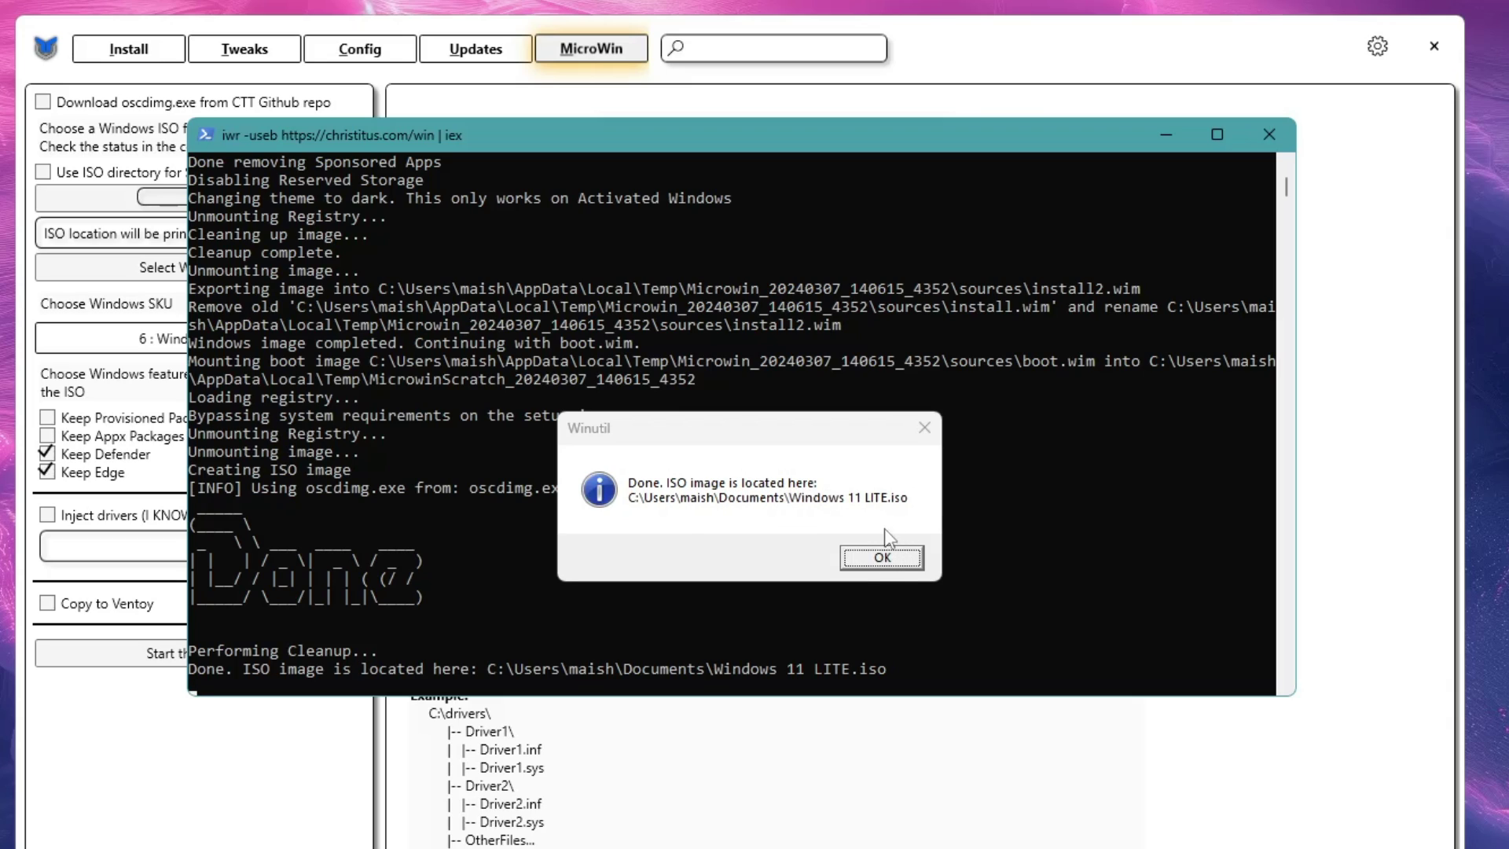
{"action": "left_click", "coordinate": [881, 560]}
- Look through the console log for the removal, registry and cleanup operations performed on the image
{"action": "scroll", "coordinate": [520, 517], "scroll_direction": "up", "scroll_amount": 4}
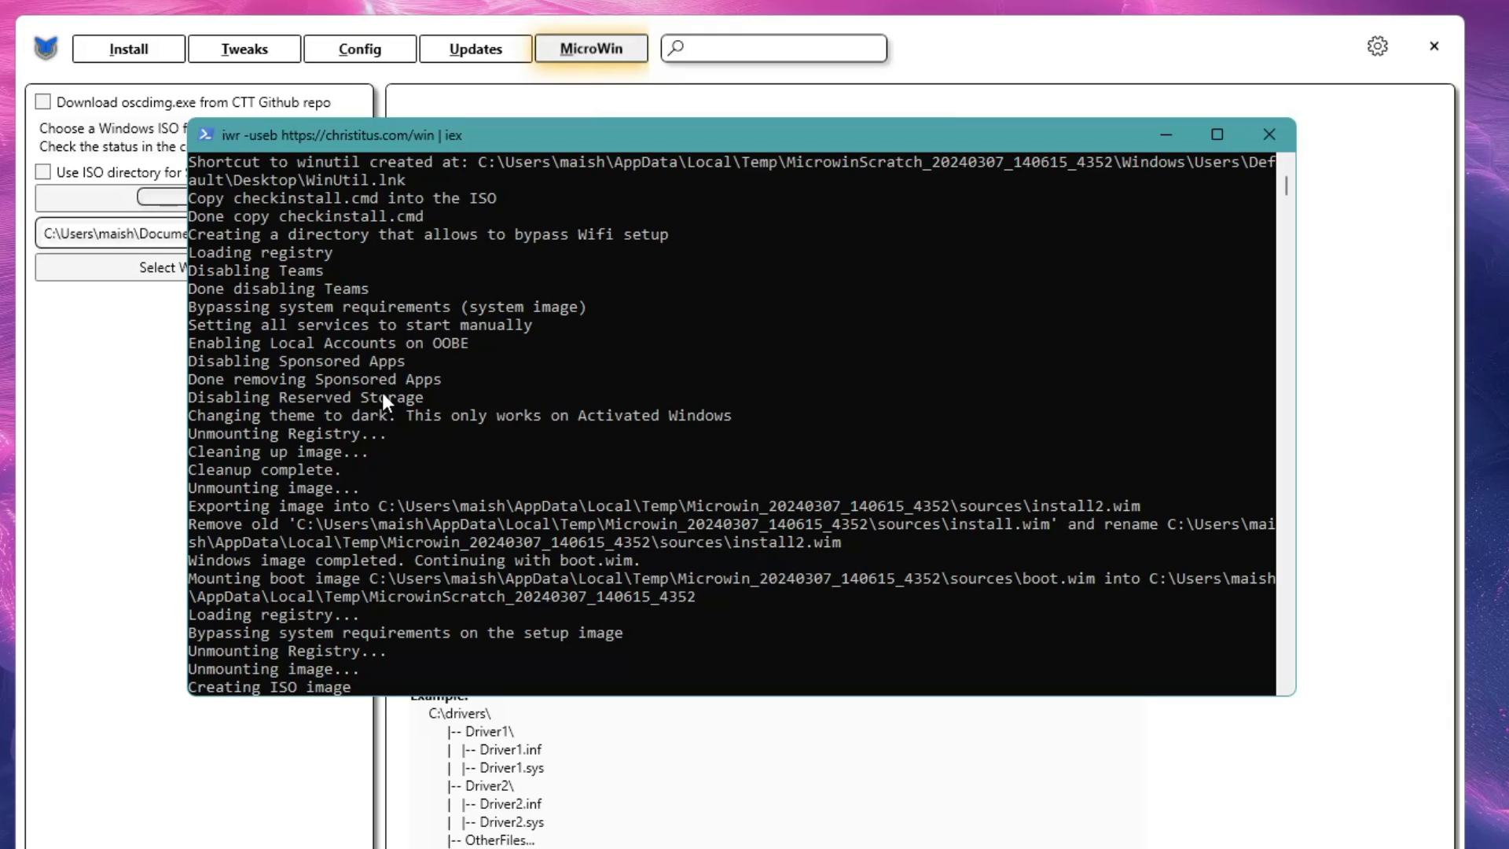
{"action": "scroll", "coordinate": [382, 393], "scroll_direction": "up", "scroll_amount": 13}
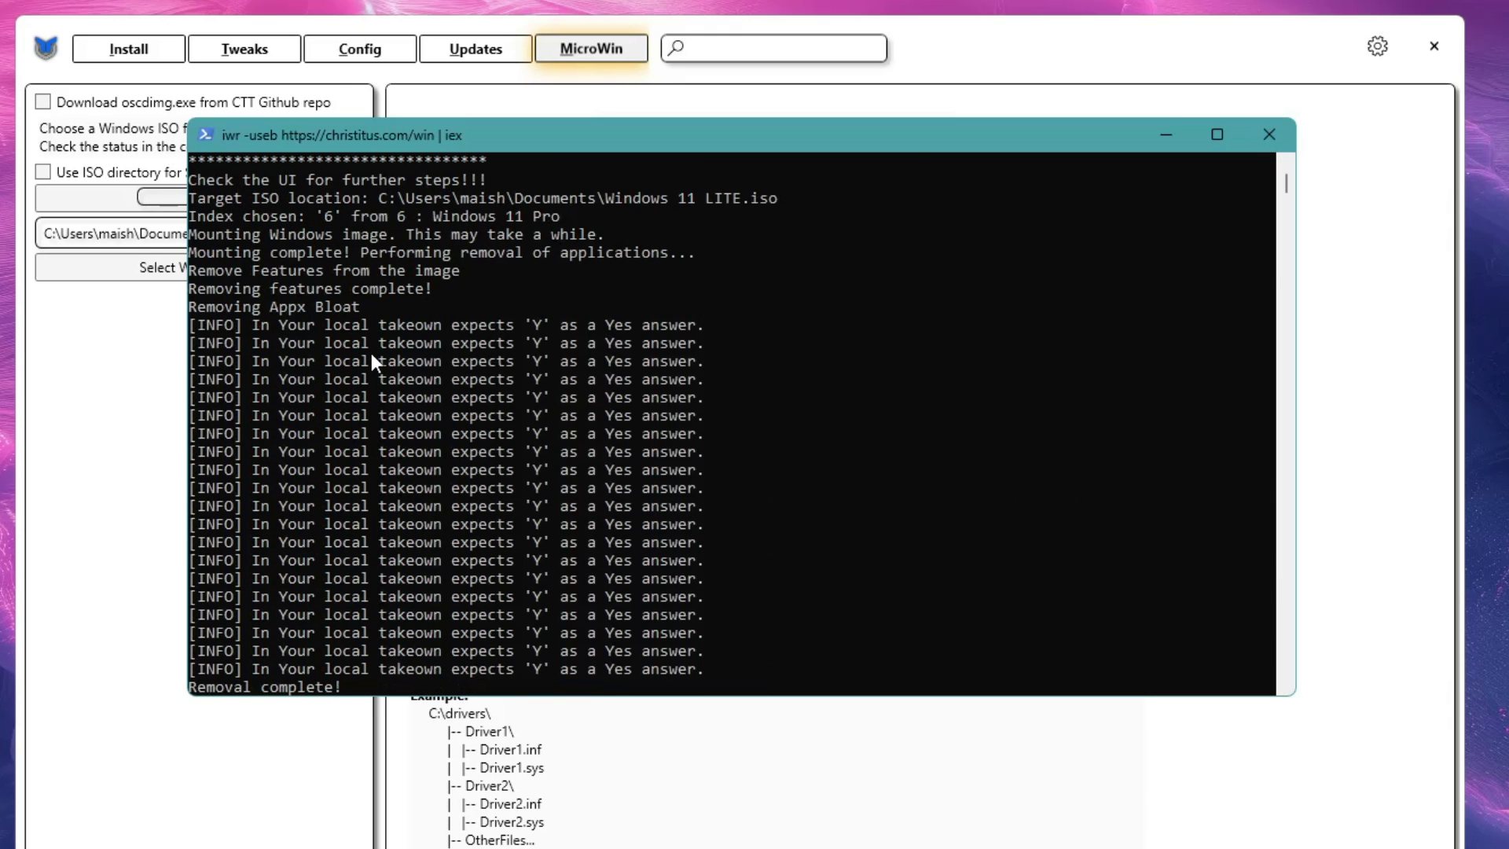
{"action": "scroll", "coordinate": [366, 365], "scroll_direction": "down", "scroll_amount": 9}
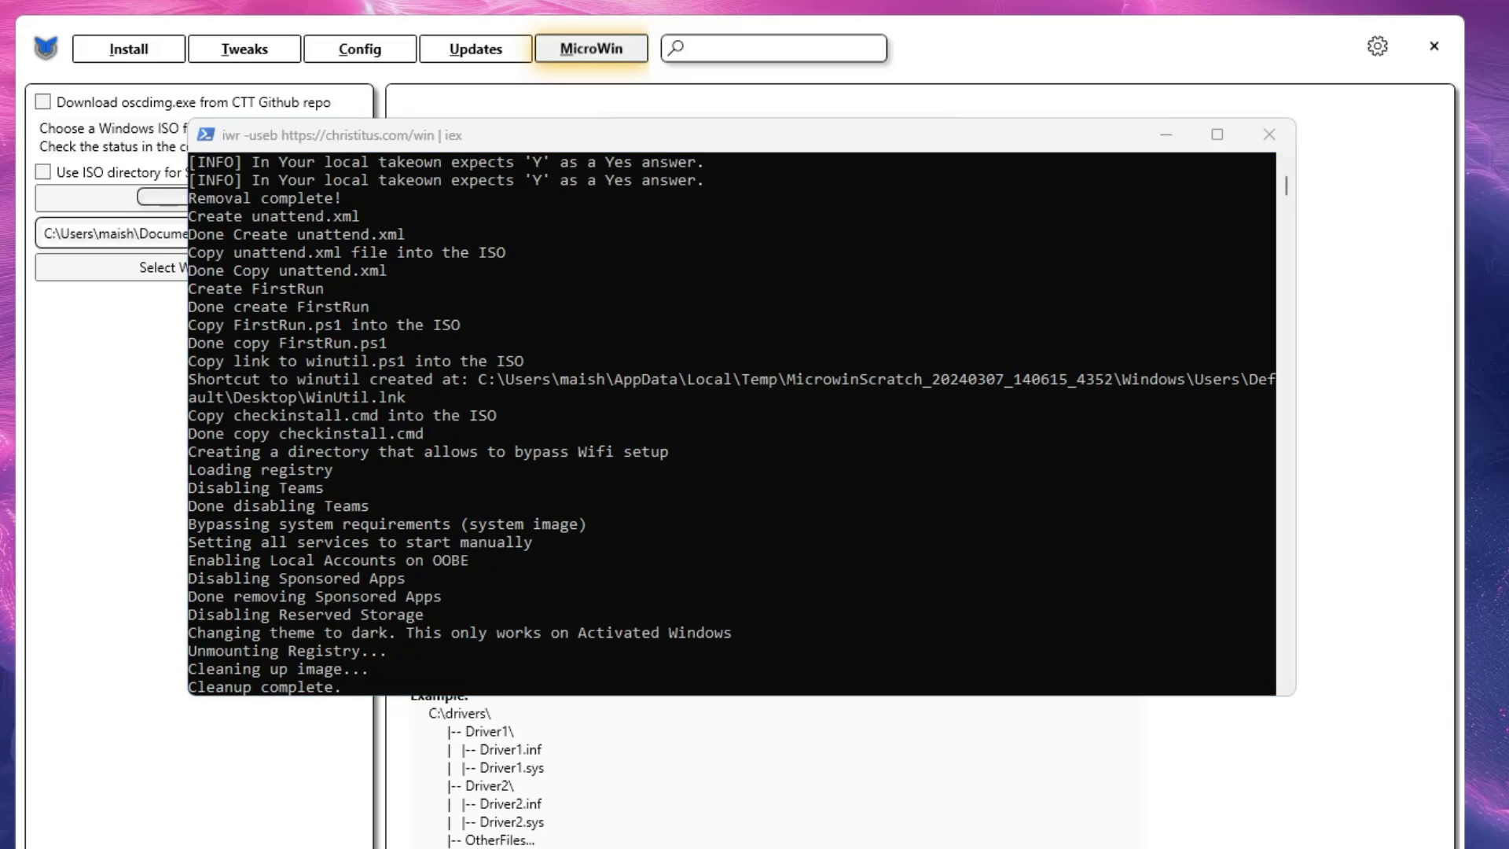
- Switch to File Explorer and check the properties of Windows 11 LITE.iso in the Documents folder
{"action": "key", "text": "alt+Tab"}
{"action": "left_click", "coordinate": [401, 314]}
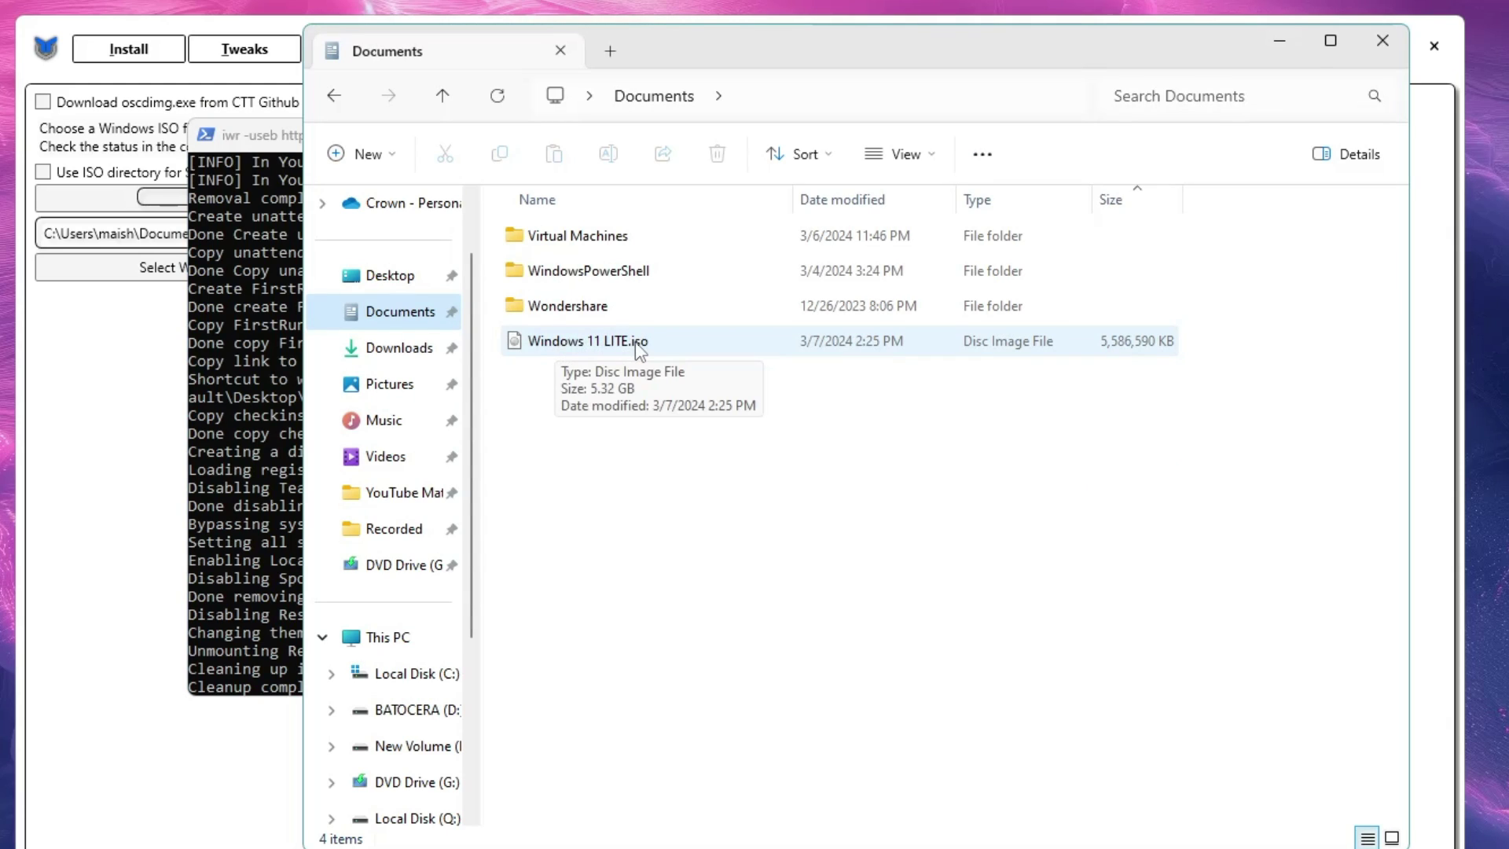
{"action": "left_click", "coordinate": [589, 346]}
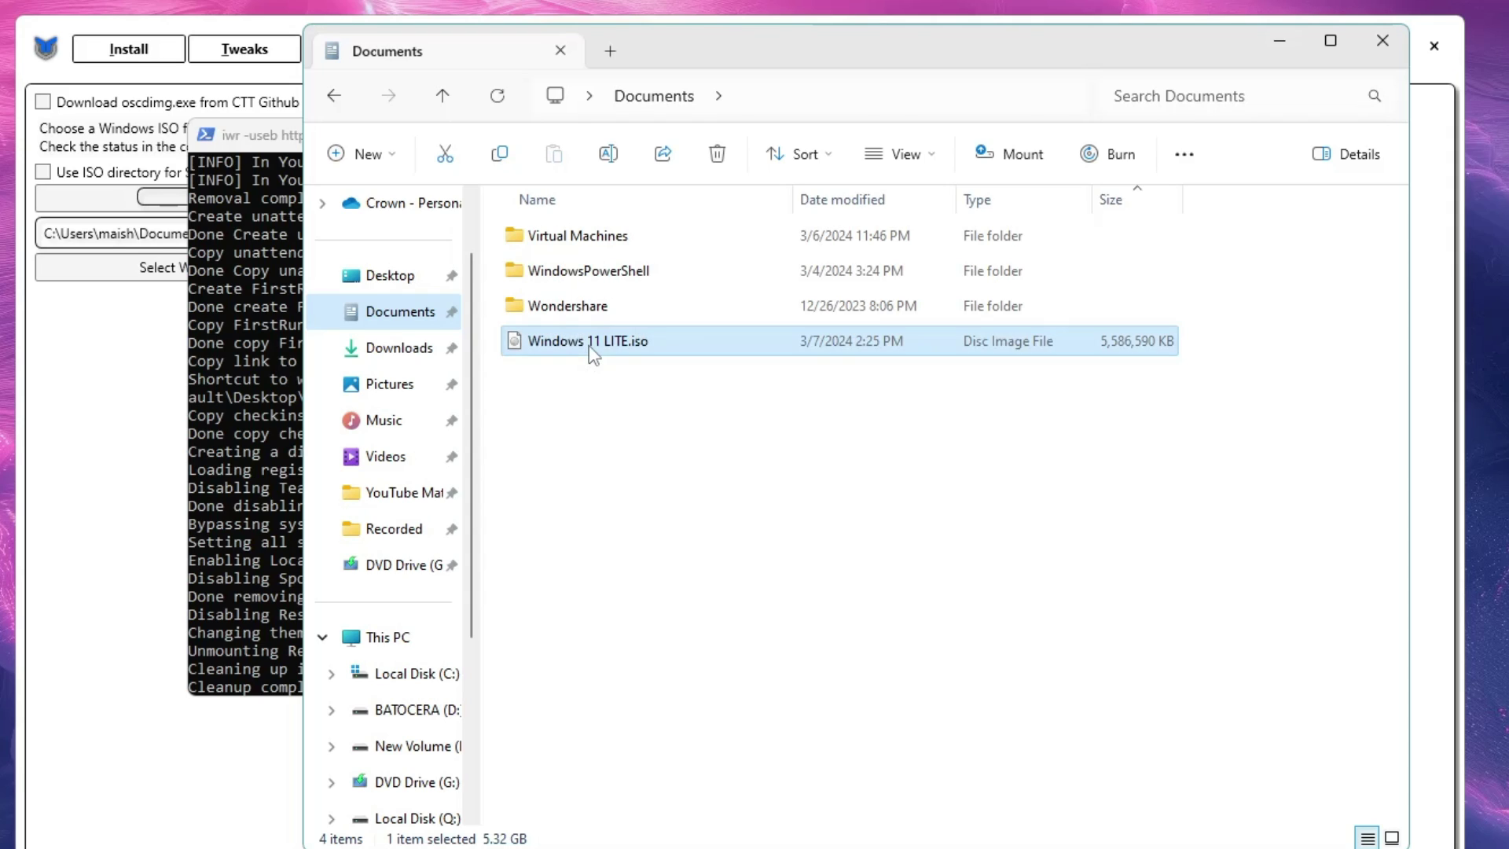
{"action": "right_click", "coordinate": [588, 346]}
{"action": "left_click", "coordinate": [664, 646]}
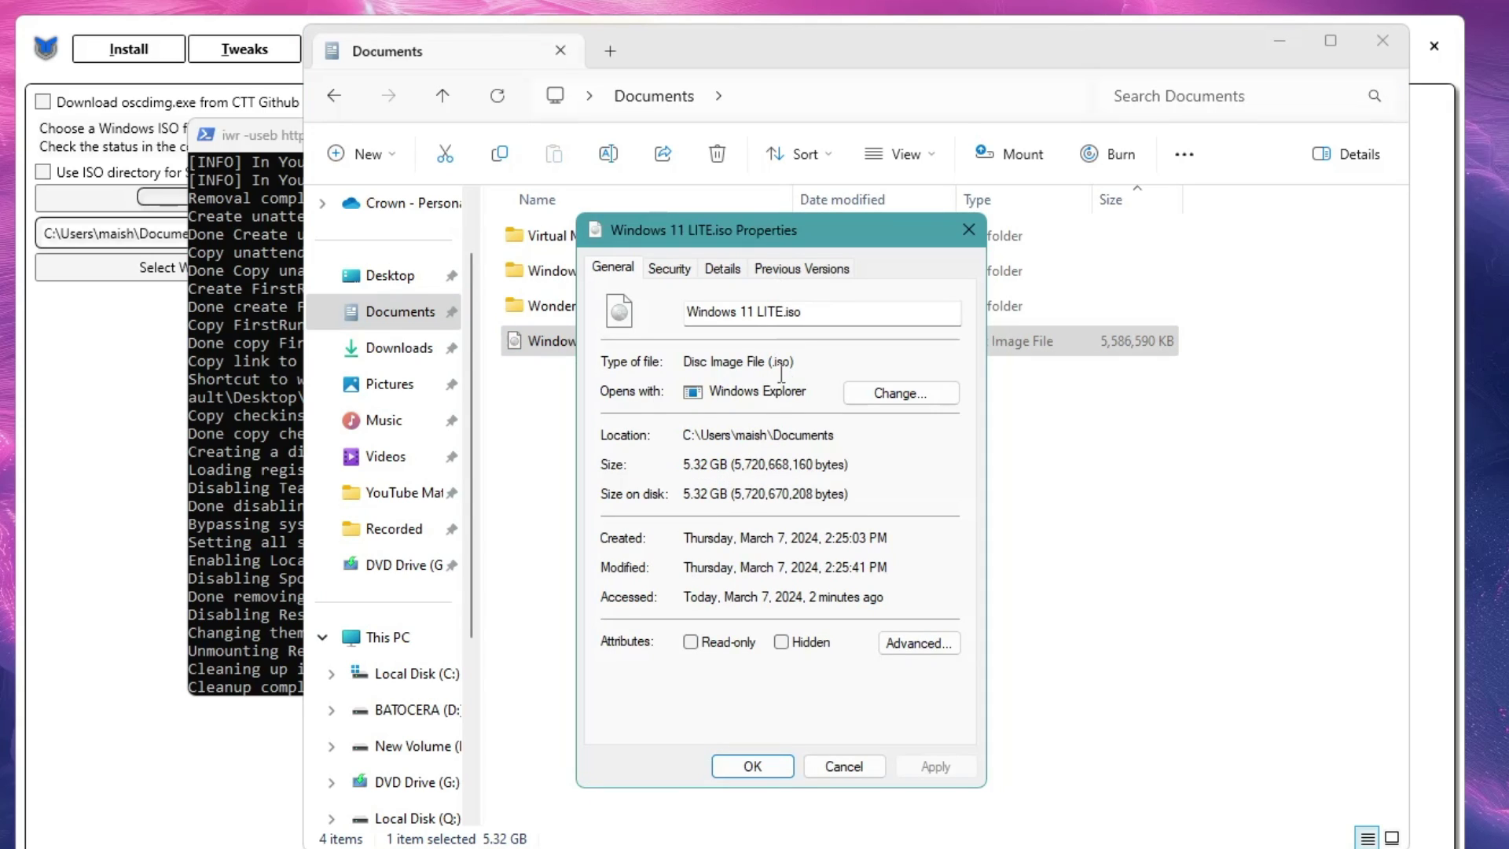
{"action": "left_click", "coordinate": [969, 230]}
- View the properties of Win11_23H2_English_x64v2.iso on New Volume (E:) for a size comparison
{"action": "scroll", "coordinate": [408, 550], "scroll_direction": "down", "scroll_amount": 1}
{"action": "left_click", "coordinate": [442, 637]}
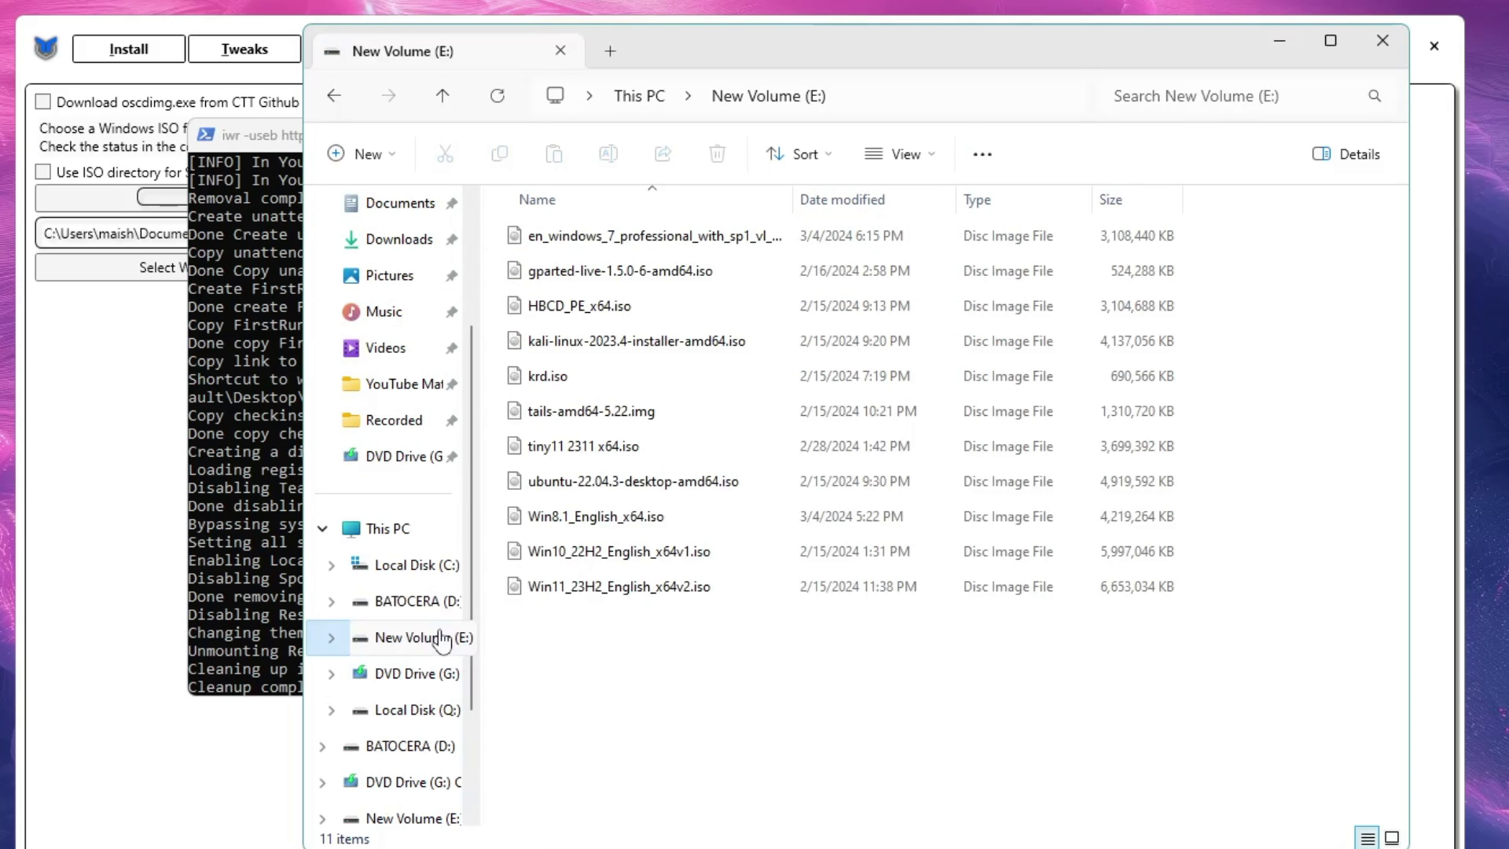
{"action": "right_click", "coordinate": [588, 594]}
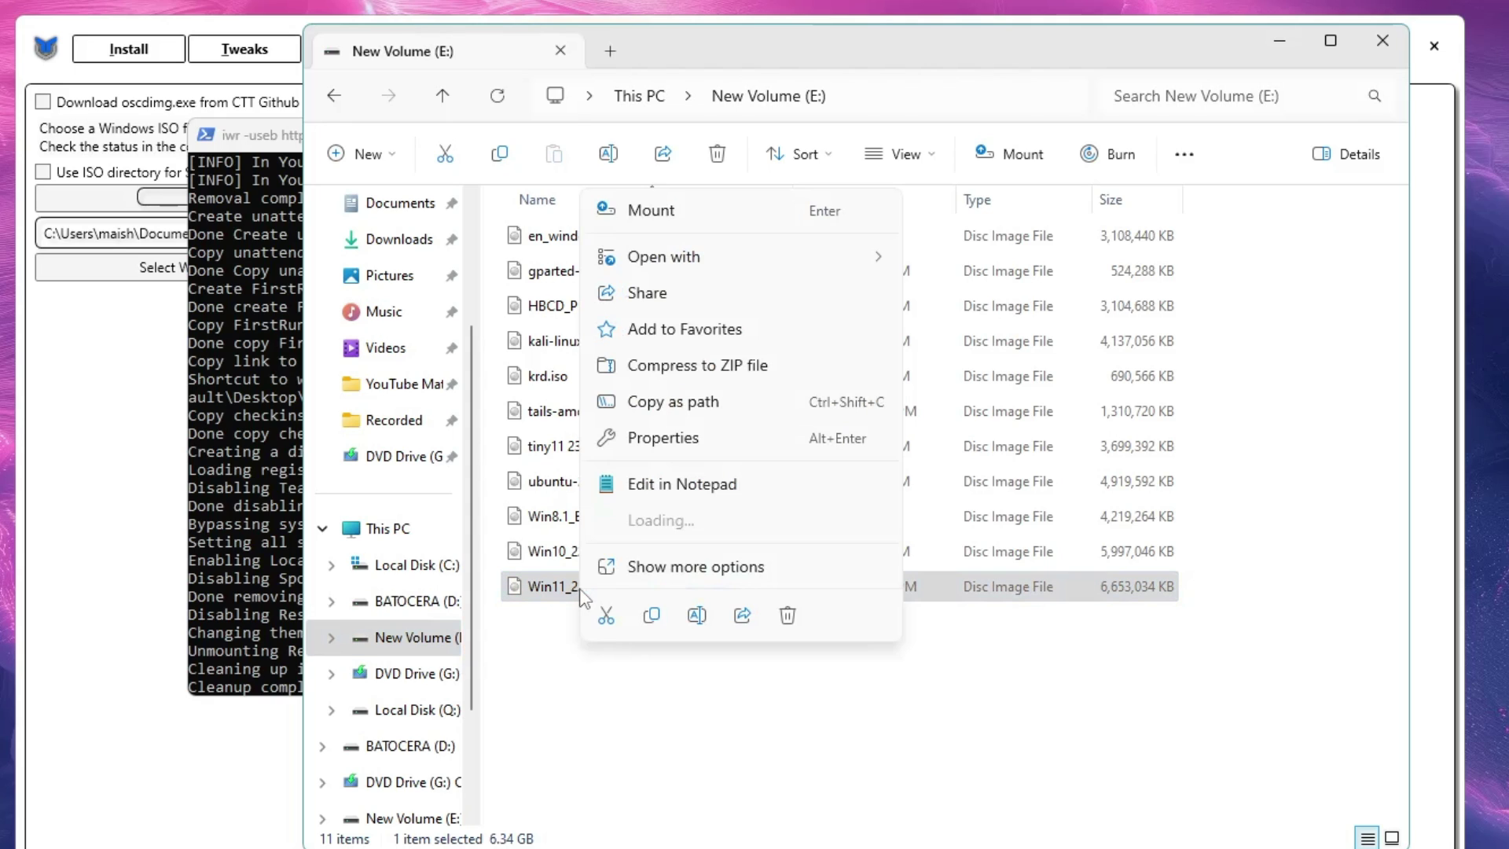
{"action": "left_click", "coordinate": [658, 441]}
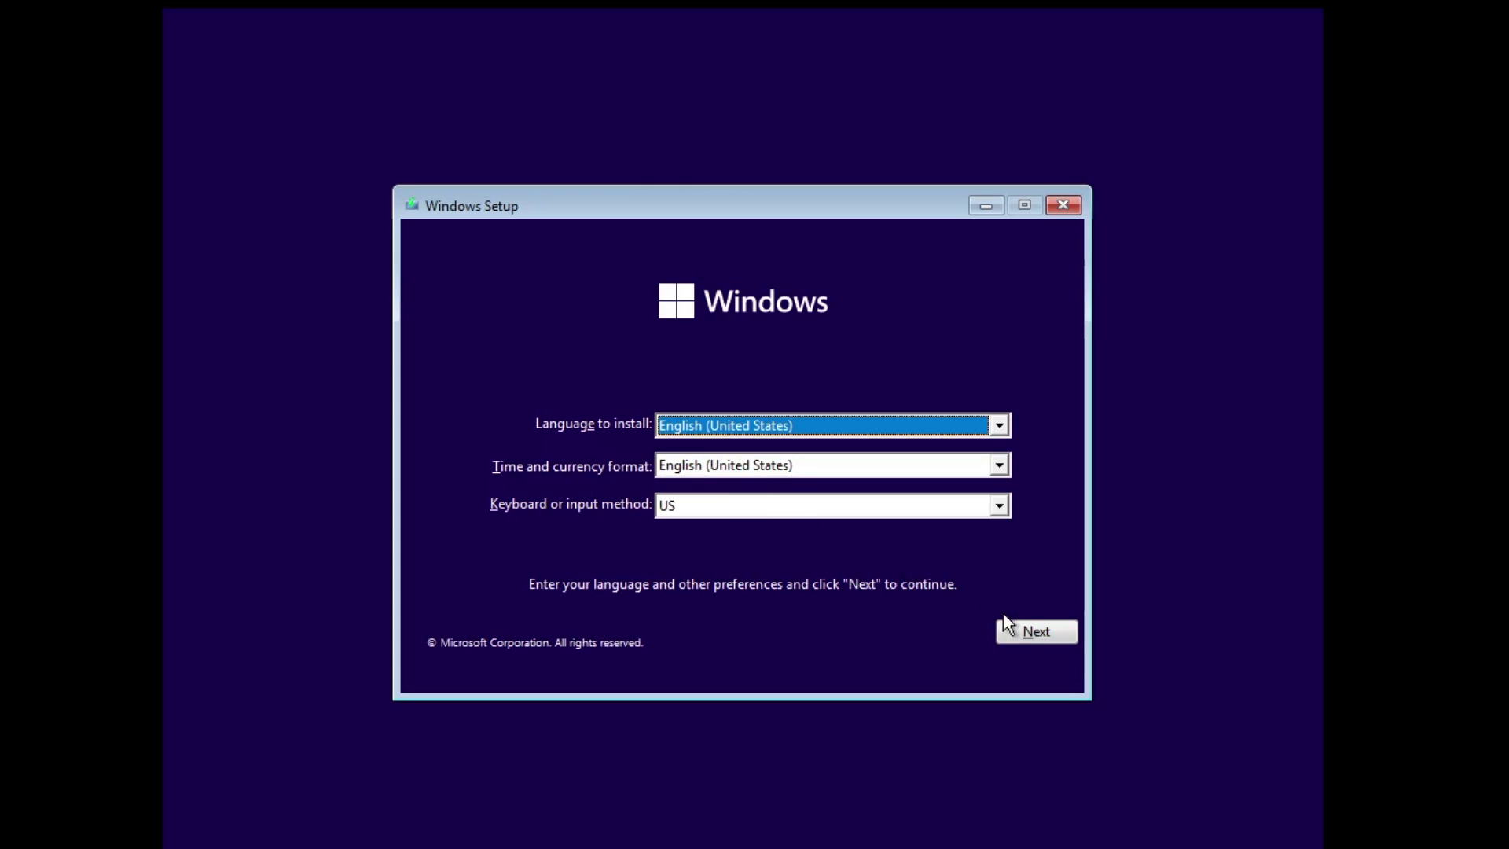
- Start the Windows installation with English (United States) and the US keyboard, continuing without a product key
{"action": "left_click", "coordinate": [1030, 635]}
{"action": "left_click", "coordinate": [770, 463]}
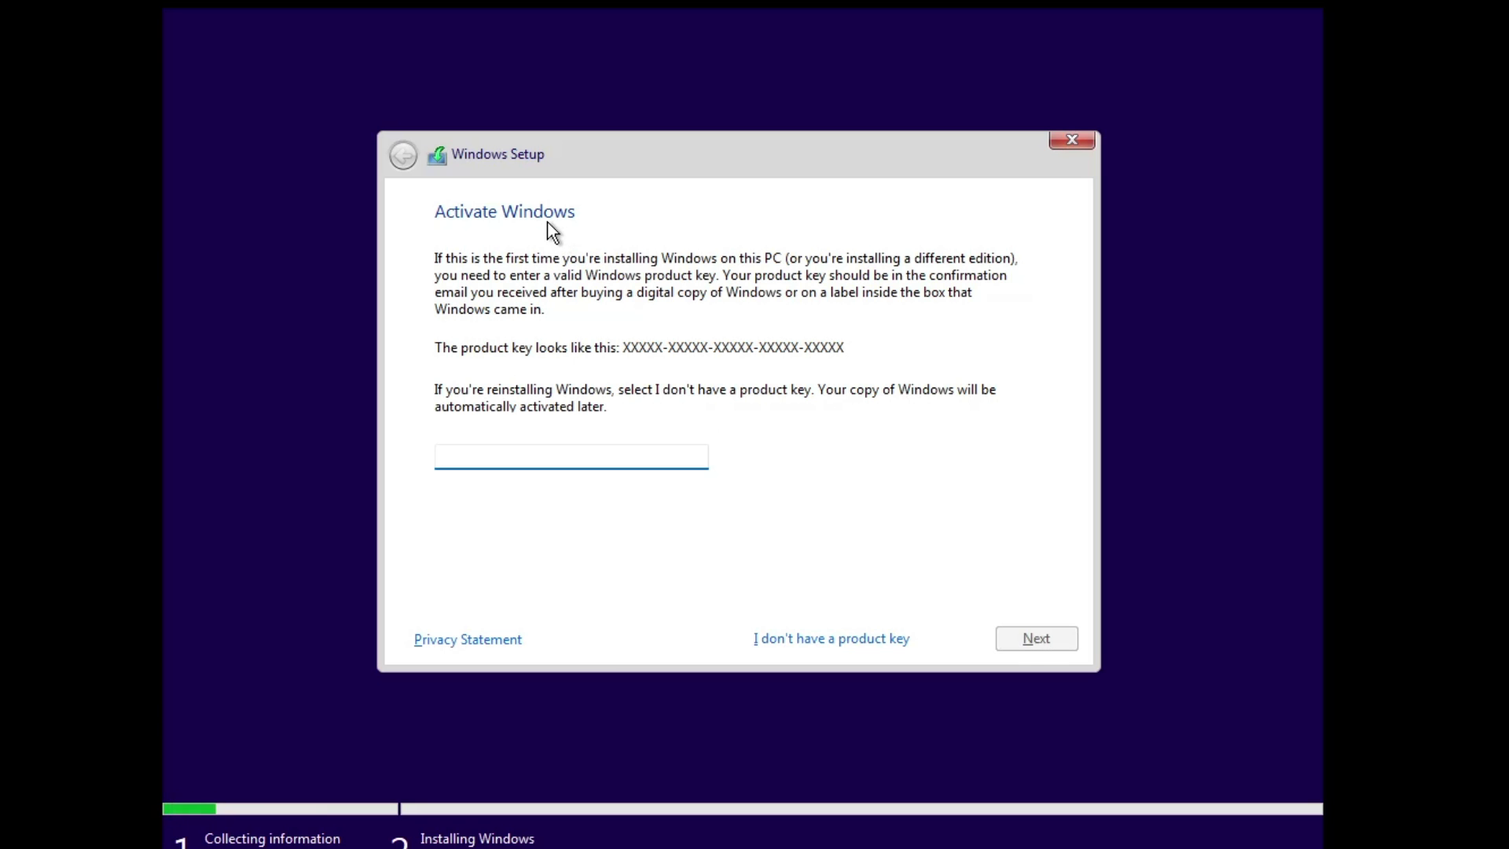
{"action": "left_click", "coordinate": [808, 642]}
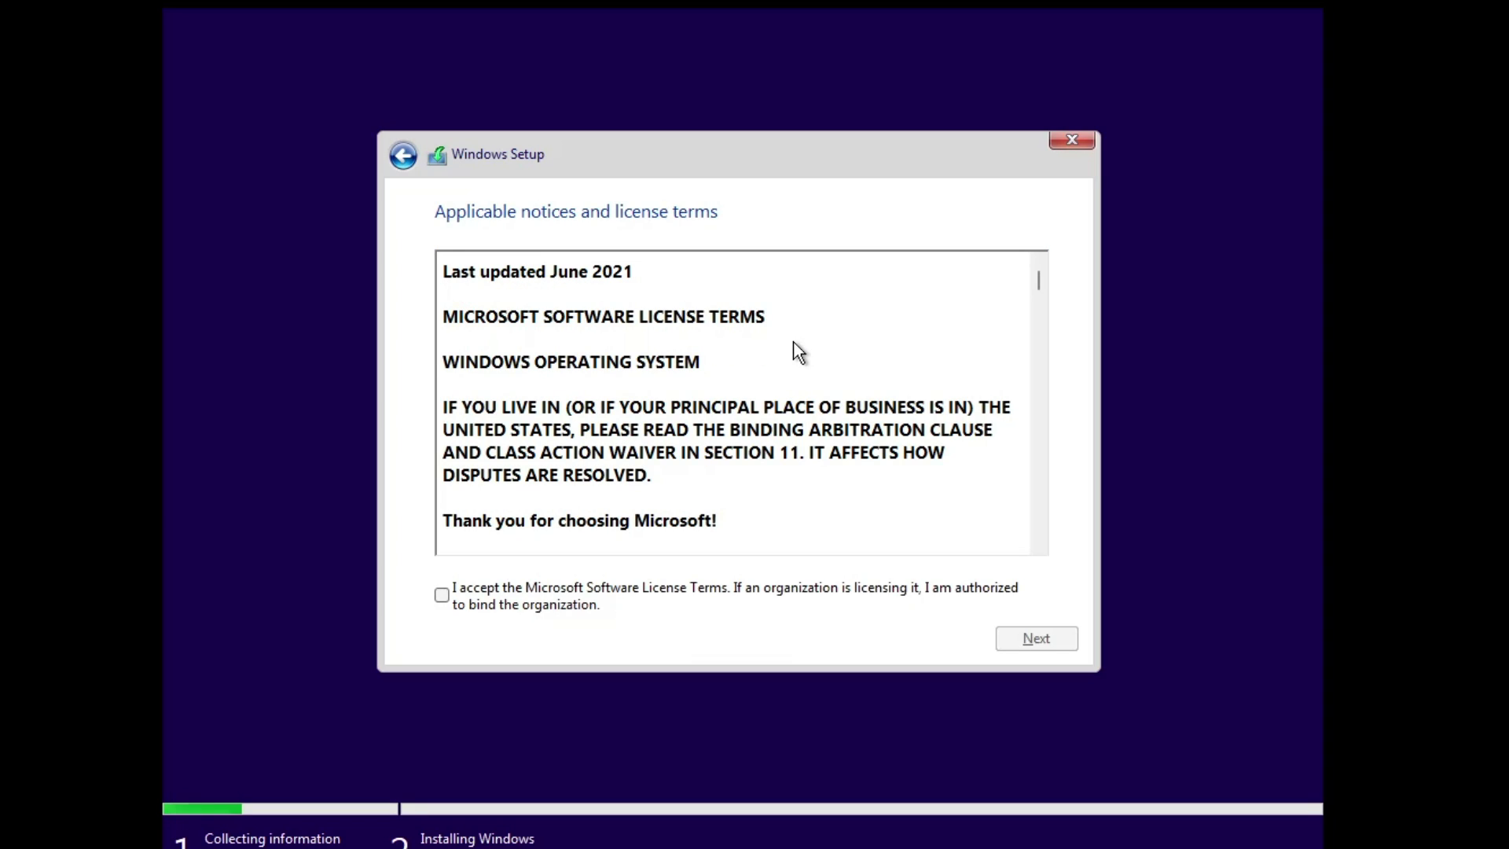
- Accept the license terms and start a custom Windows-only installation on Drive 0 Unallocated Space
{"action": "left_click", "coordinate": [576, 609]}
{"action": "left_click", "coordinate": [1034, 643]}
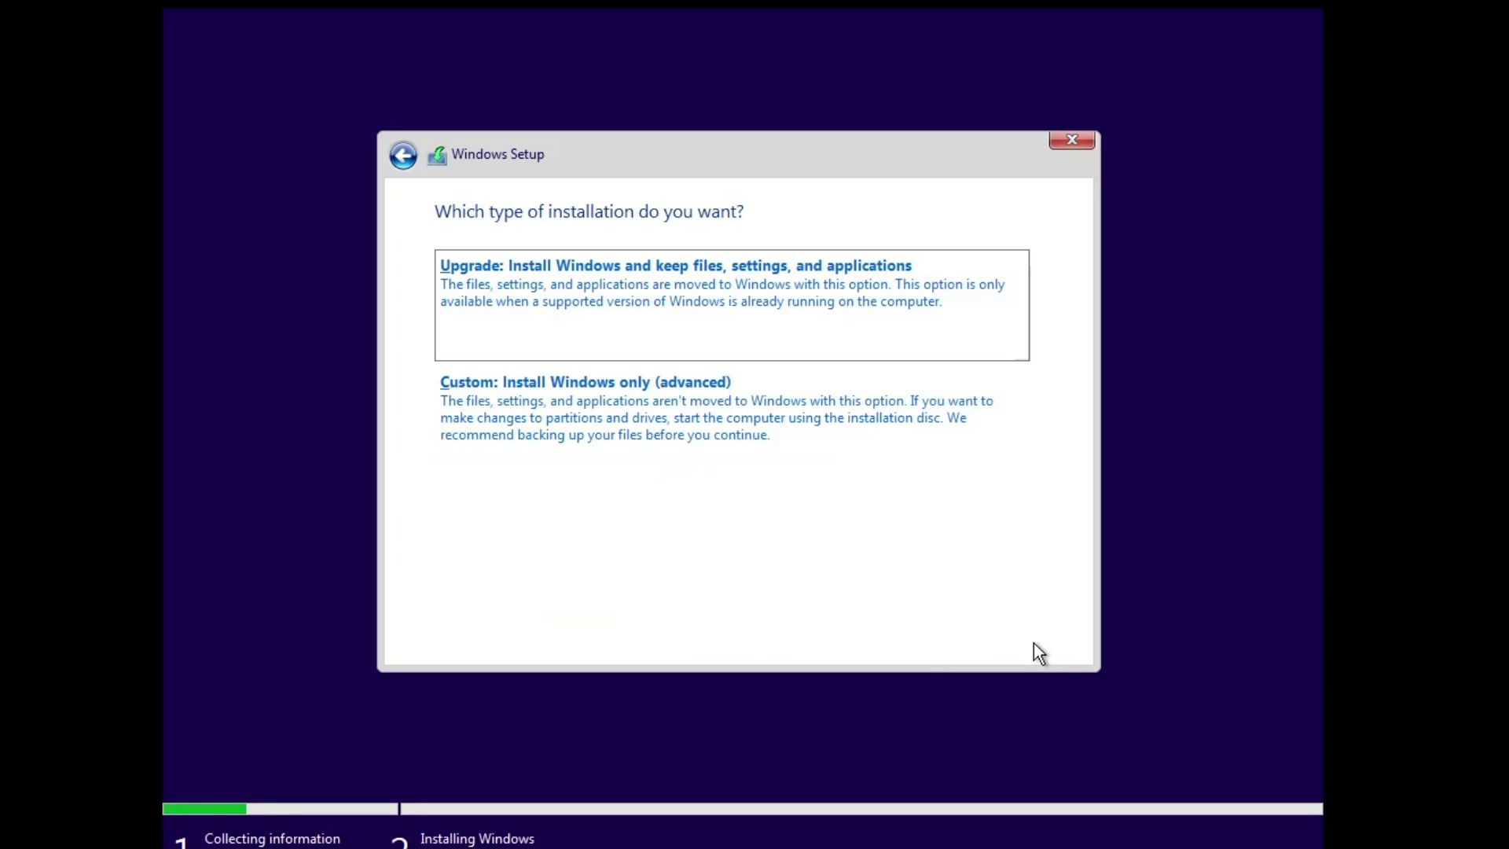
{"action": "left_click", "coordinate": [599, 420]}
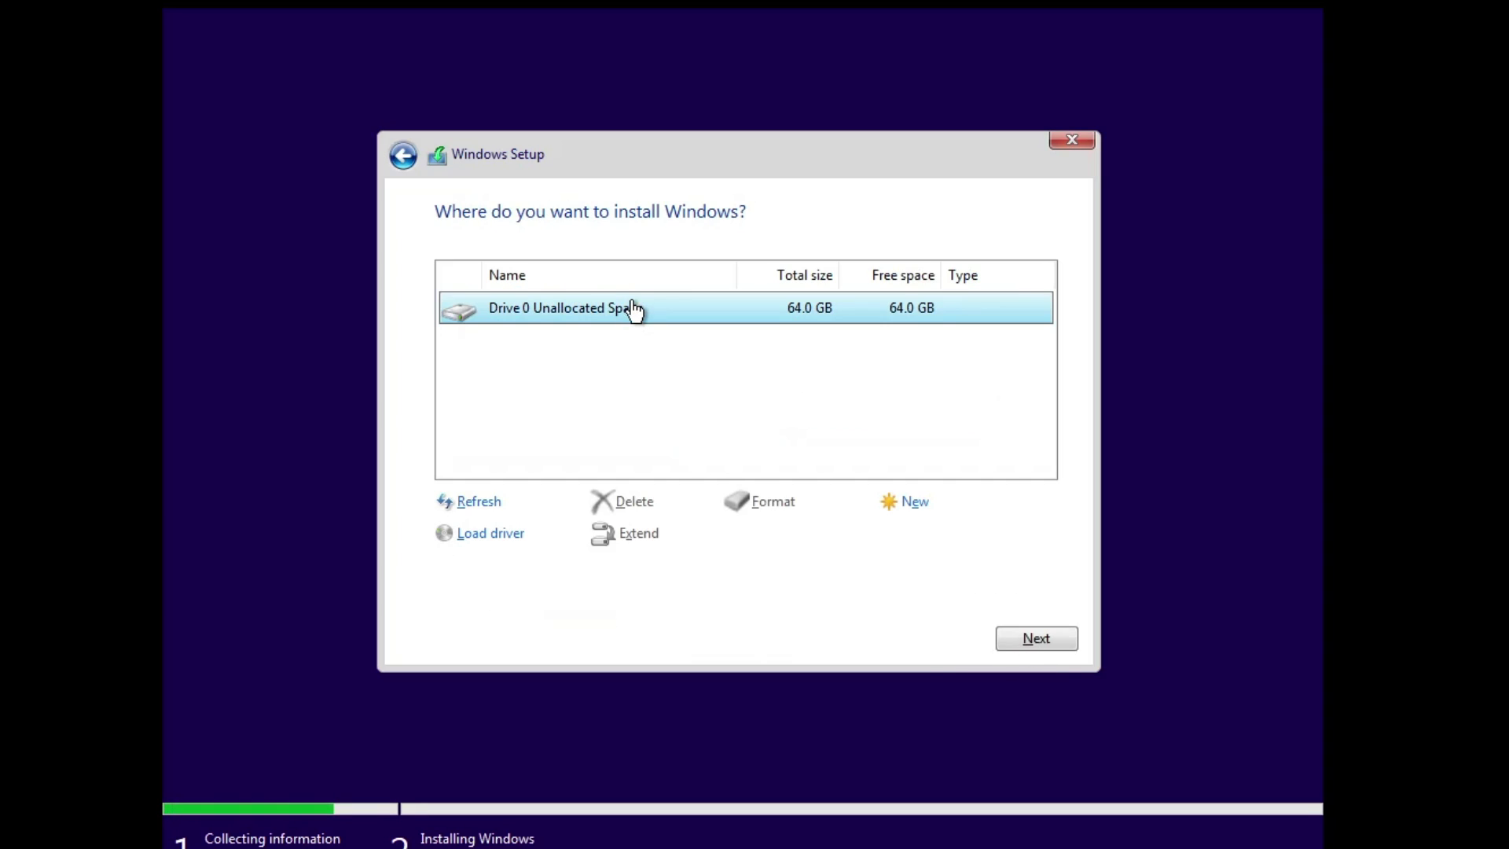
{"action": "left_click", "coordinate": [1026, 633]}
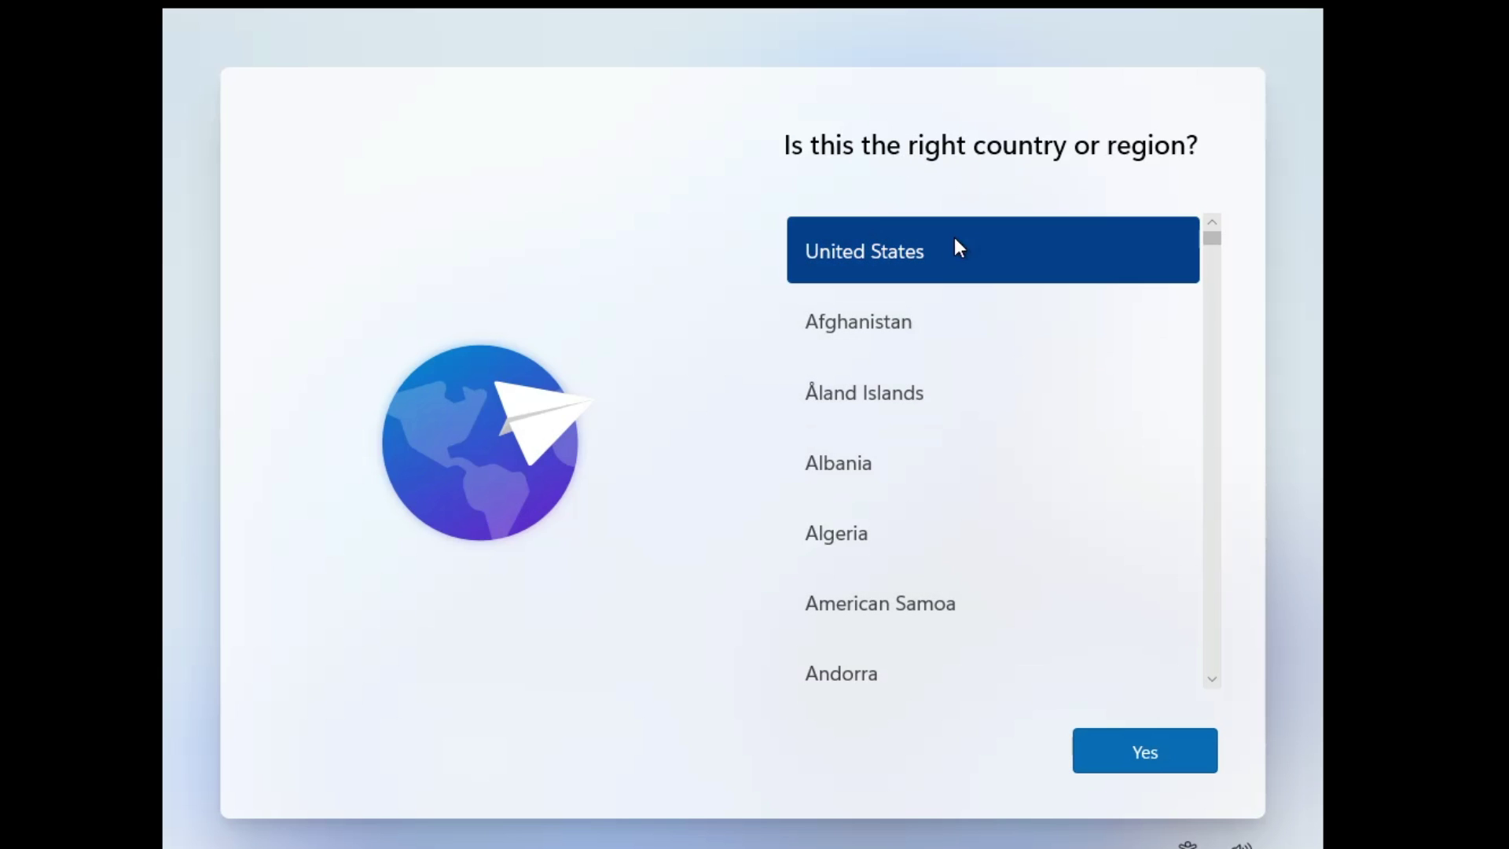
- Confirm United States as the region, accept the keyboard layout and skip adding a second layout
{"action": "left_click", "coordinate": [1149, 762]}
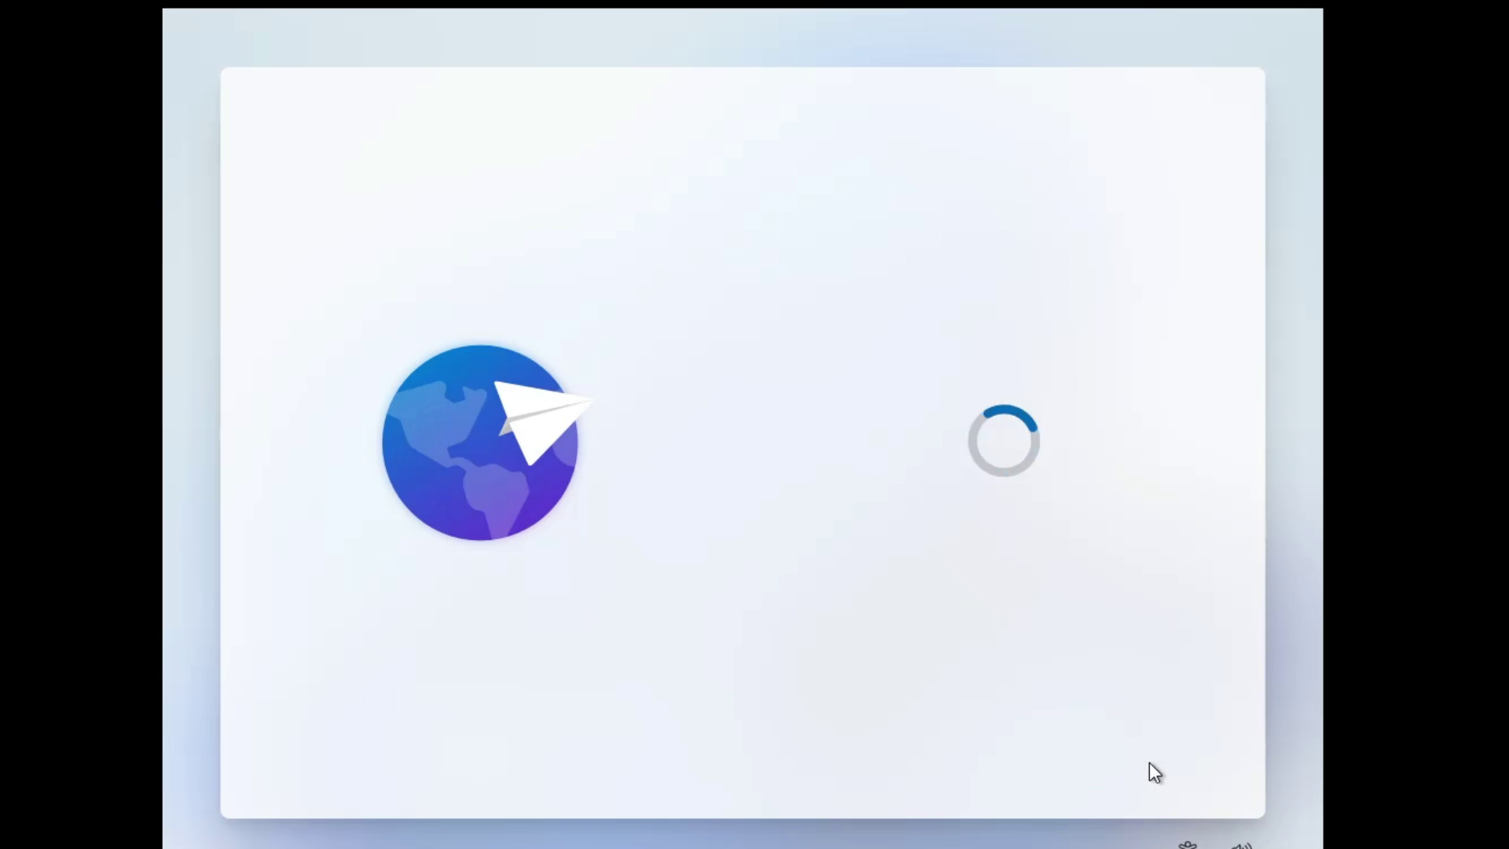
{"action": "left_click", "coordinate": [1130, 764]}
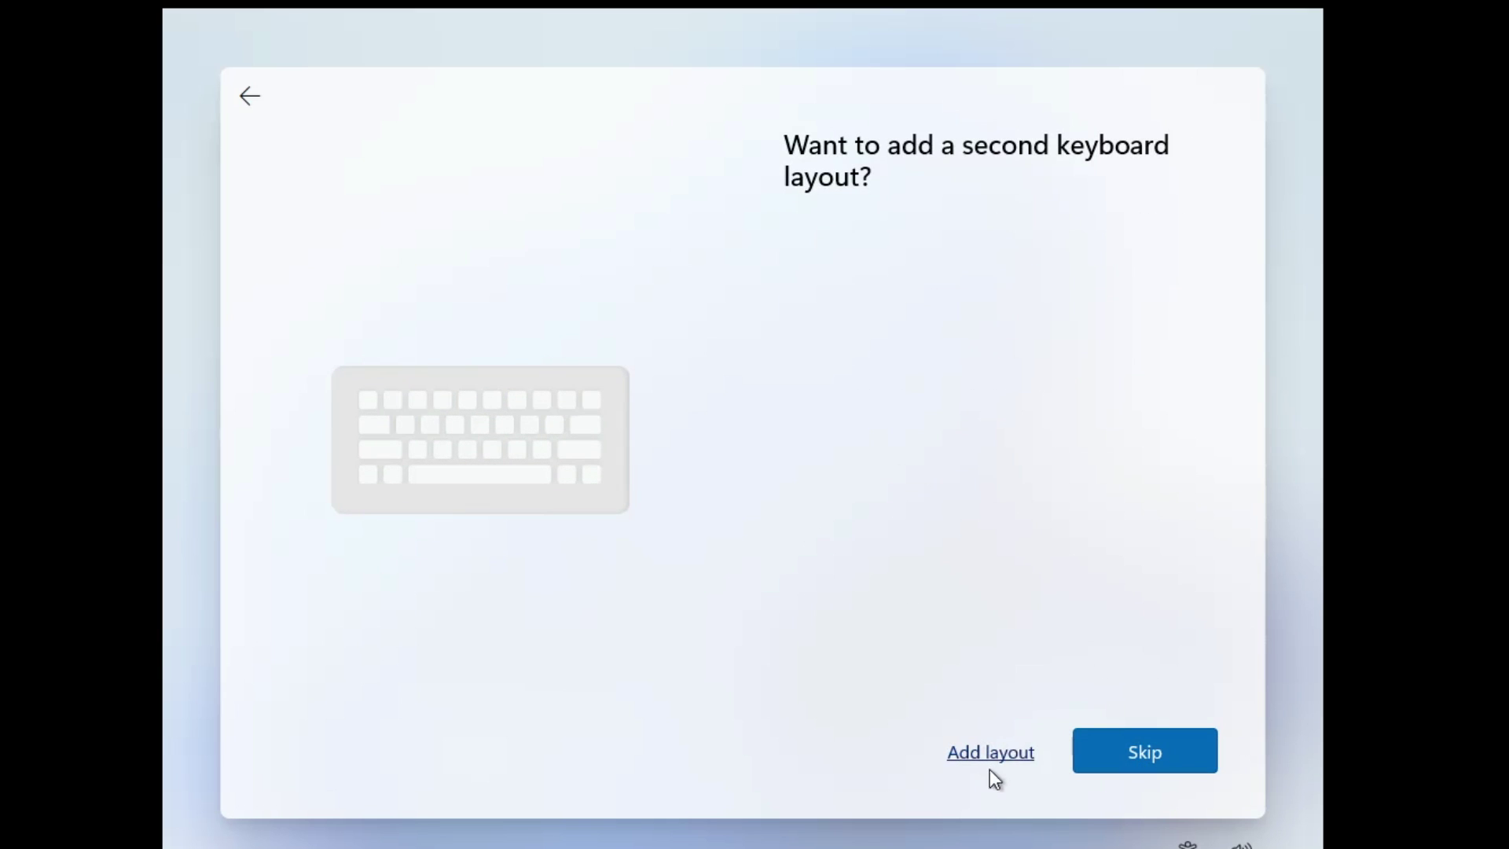
{"action": "left_click", "coordinate": [1143, 753]}
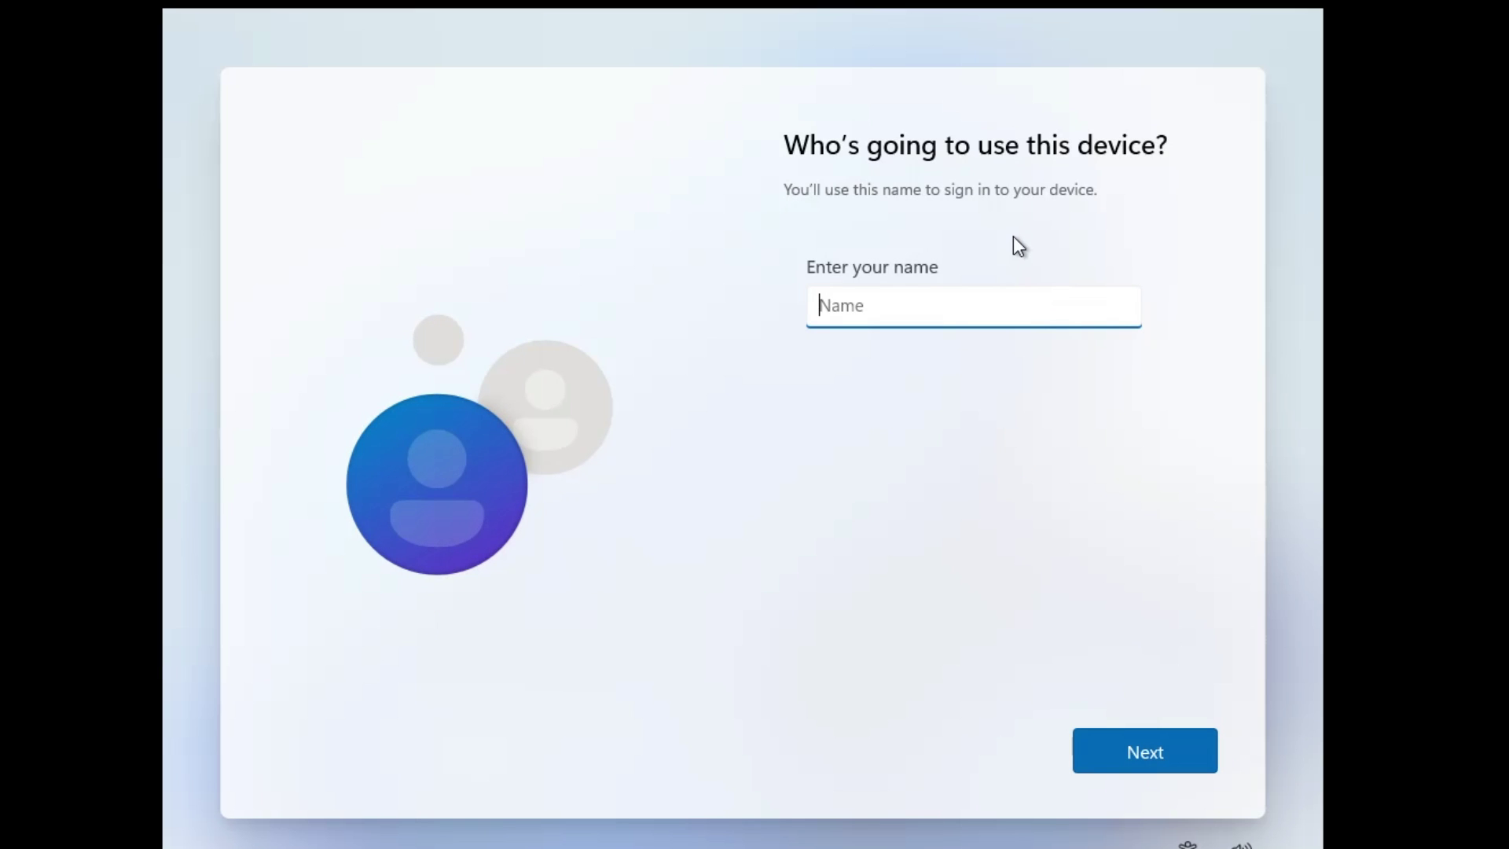
- Name the local user account TestPC and continue with an empty password
{"action": "type", "text": "TestPC"}
{"action": "left_click", "coordinate": [1145, 769]}
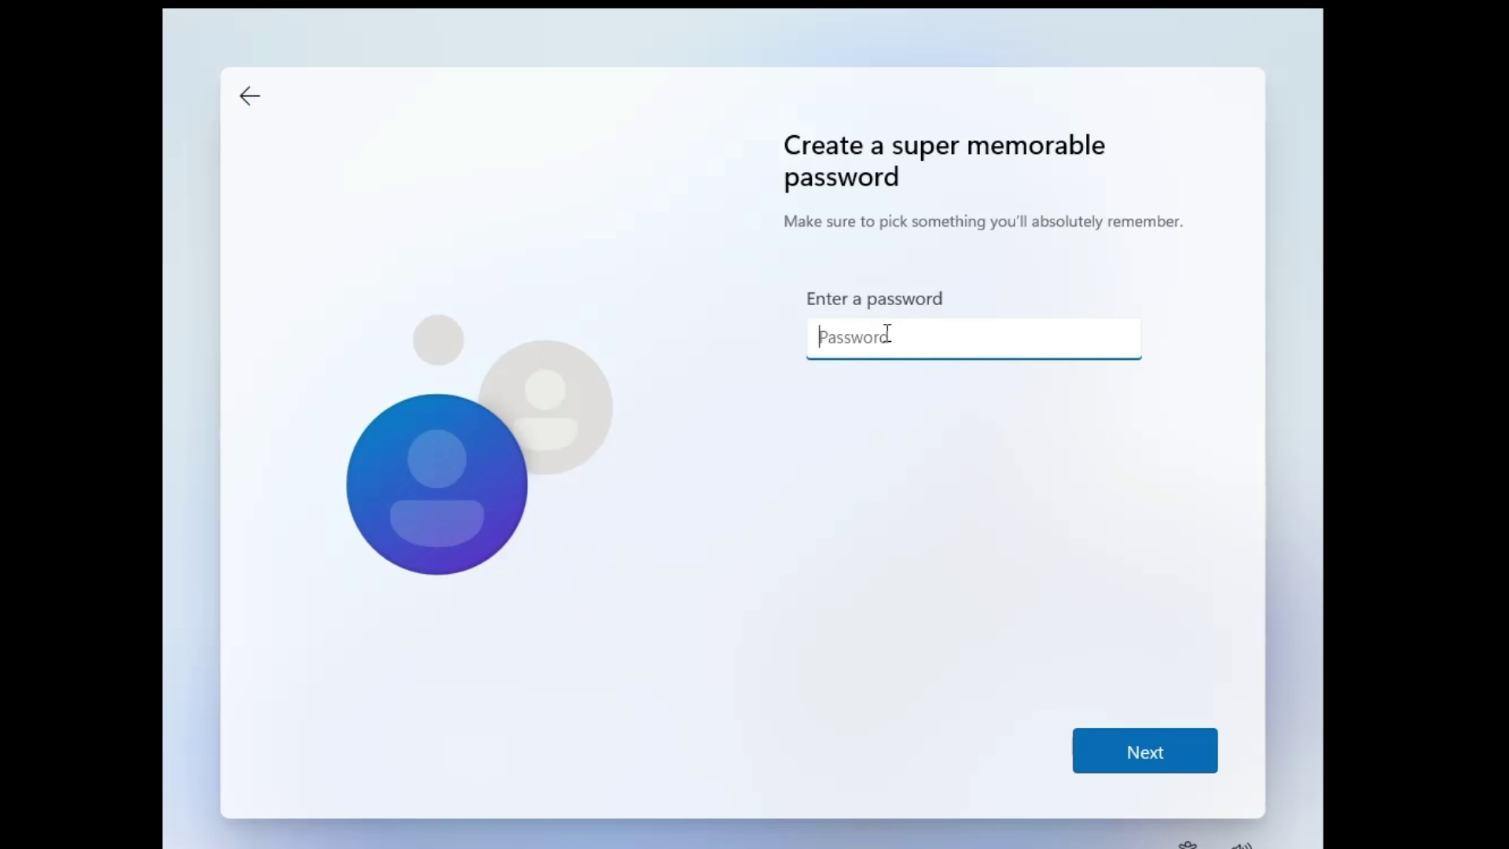
{"action": "left_click", "coordinate": [1150, 748]}
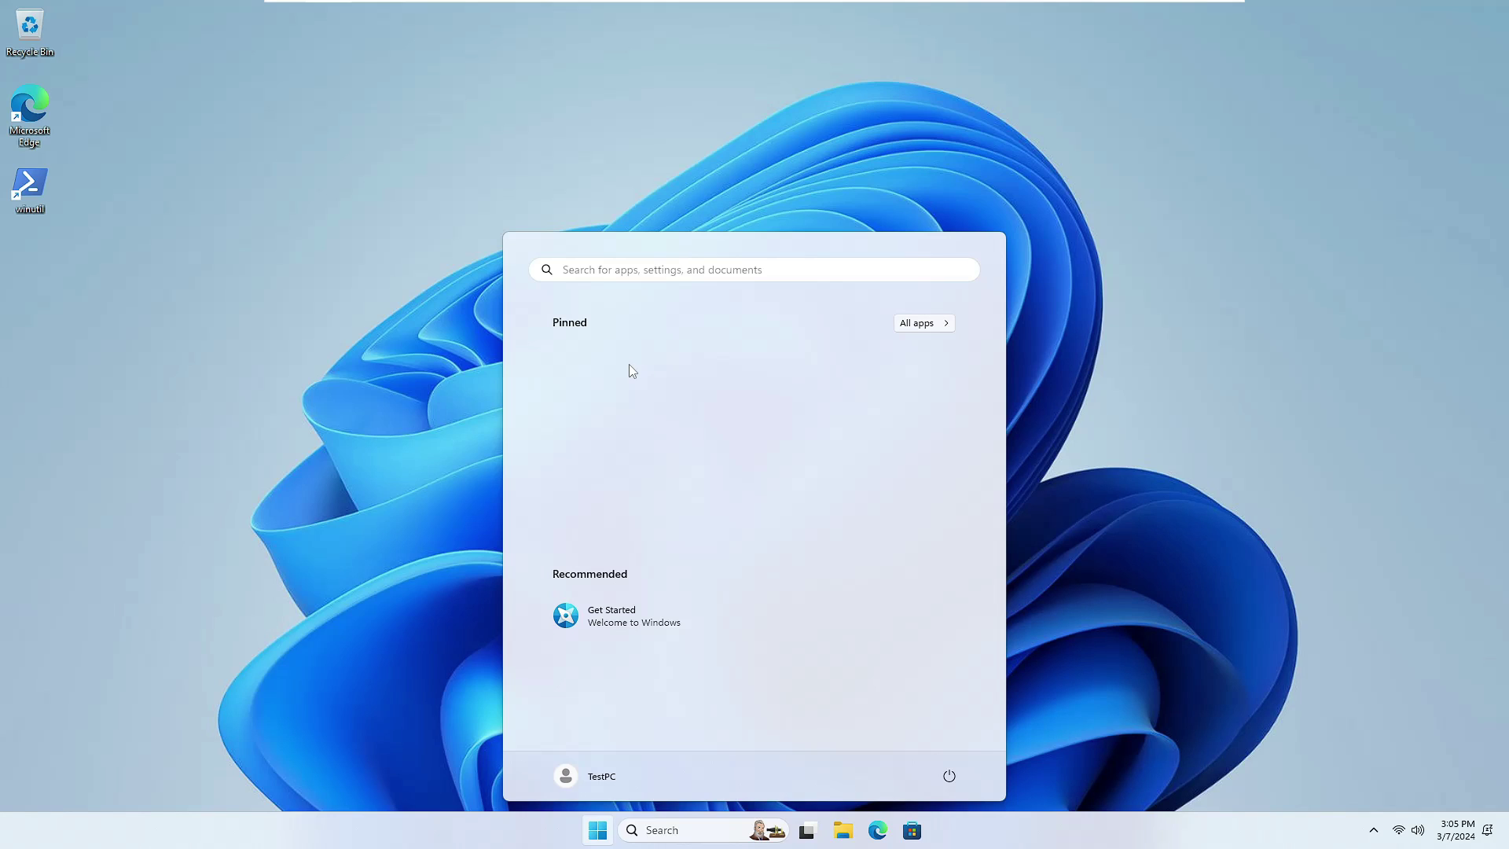
- Browse the full list of installed apps in the new Windows installation
{"action": "left_click", "coordinate": [912, 325]}
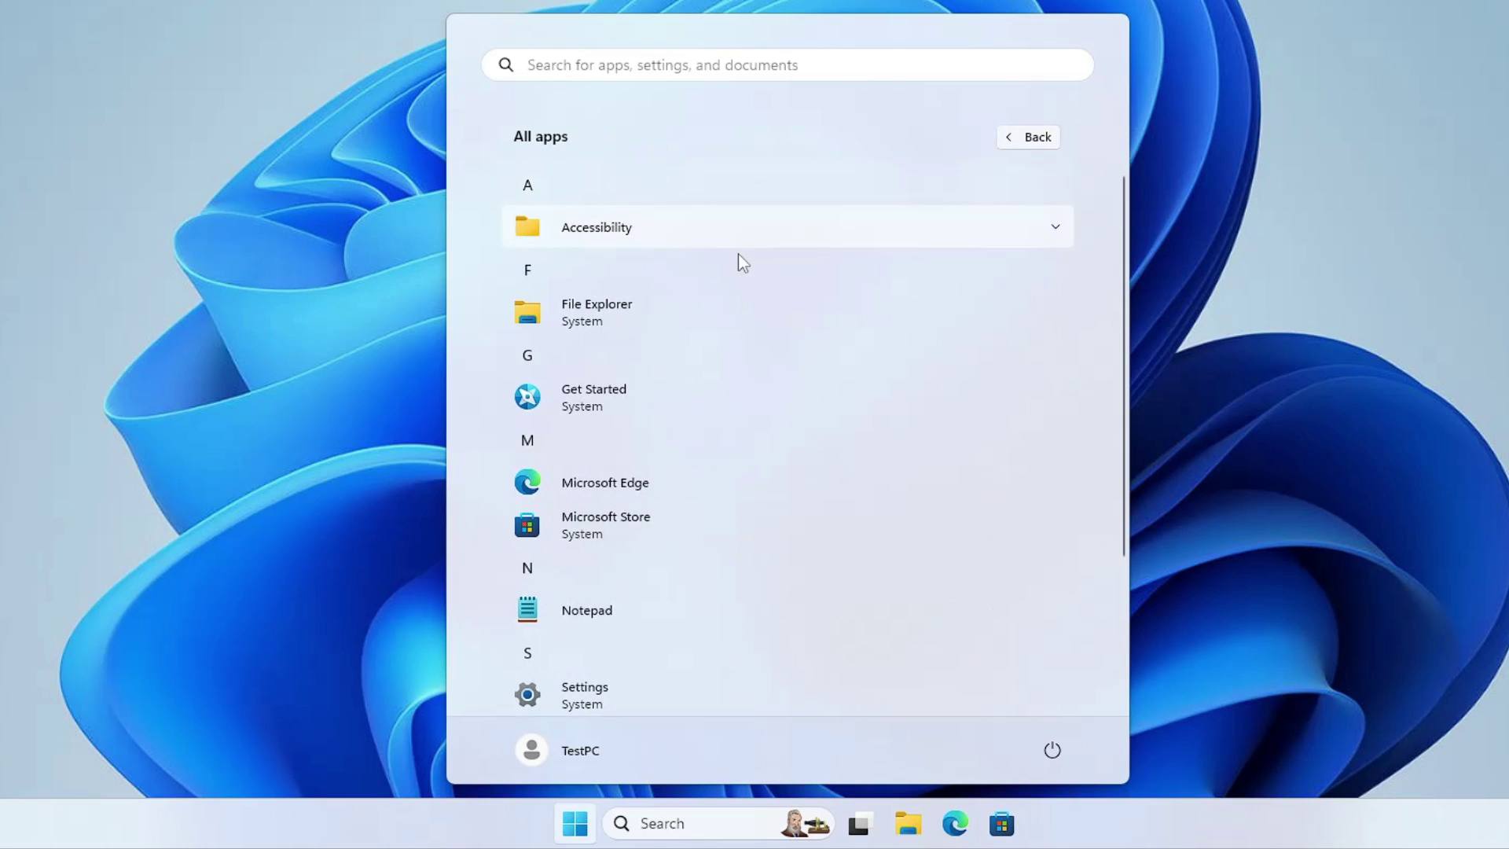
{"action": "scroll", "coordinate": [630, 323], "scroll_direction": "down", "scroll_amount": 2}
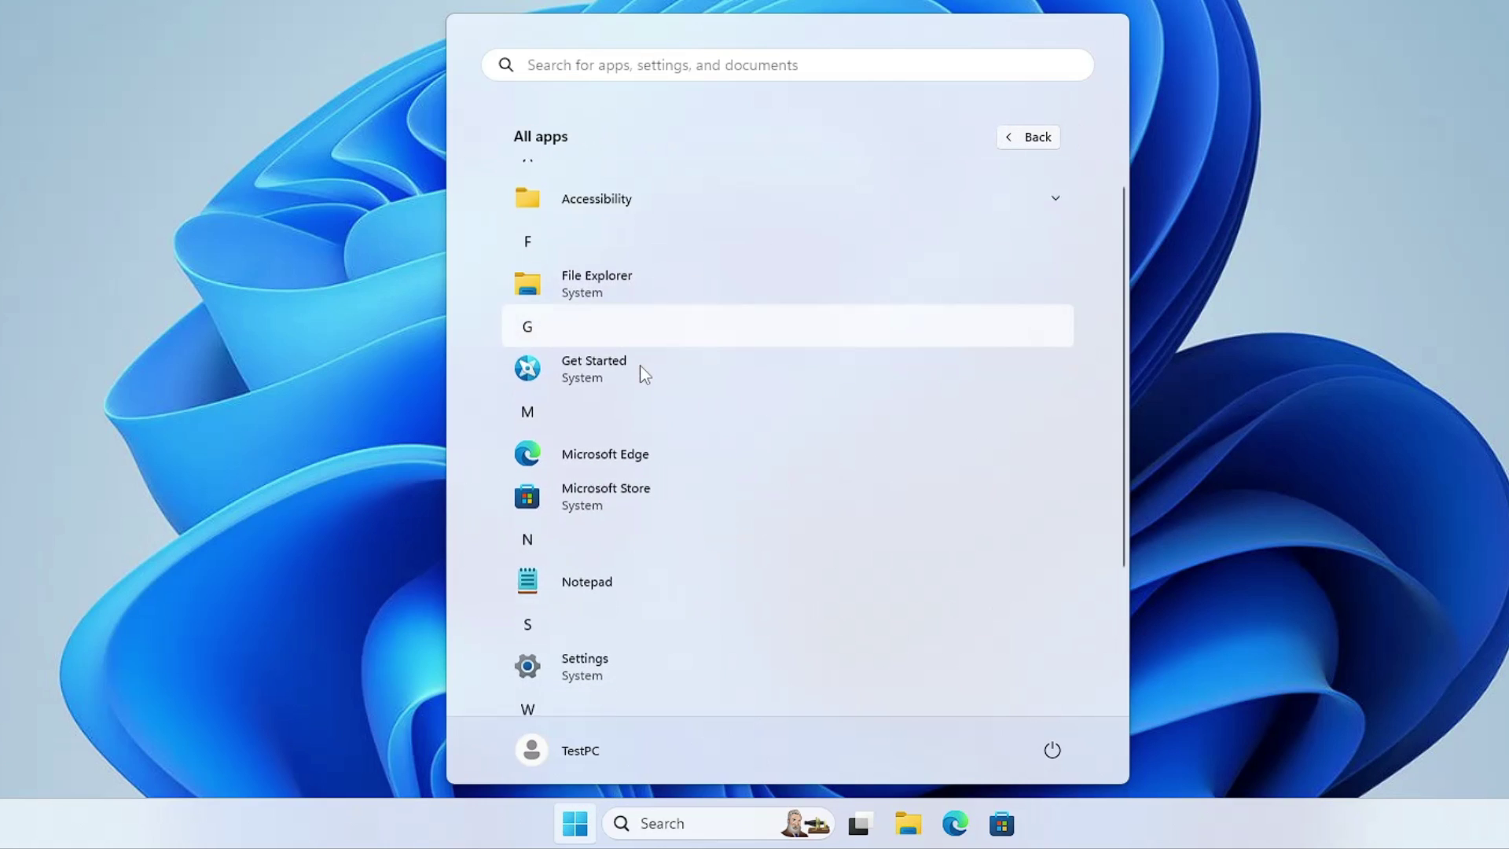
{"action": "scroll", "coordinate": [641, 401], "scroll_direction": "down", "scroll_amount": 3}
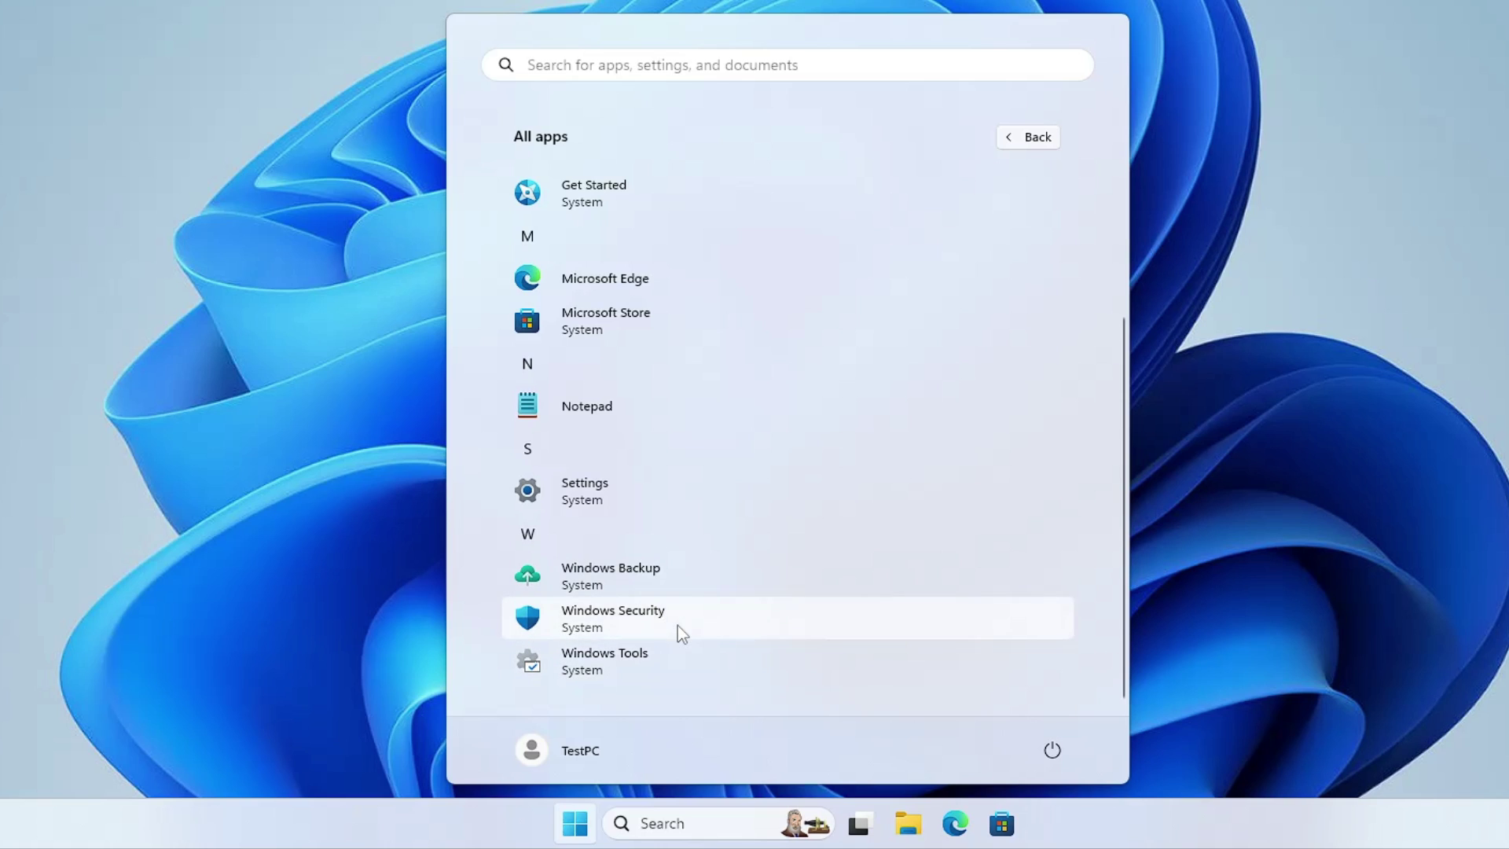
- Open the properties of Local Disk (C:) from This PC to check its used and free space
{"action": "key", "text": "super+e"}
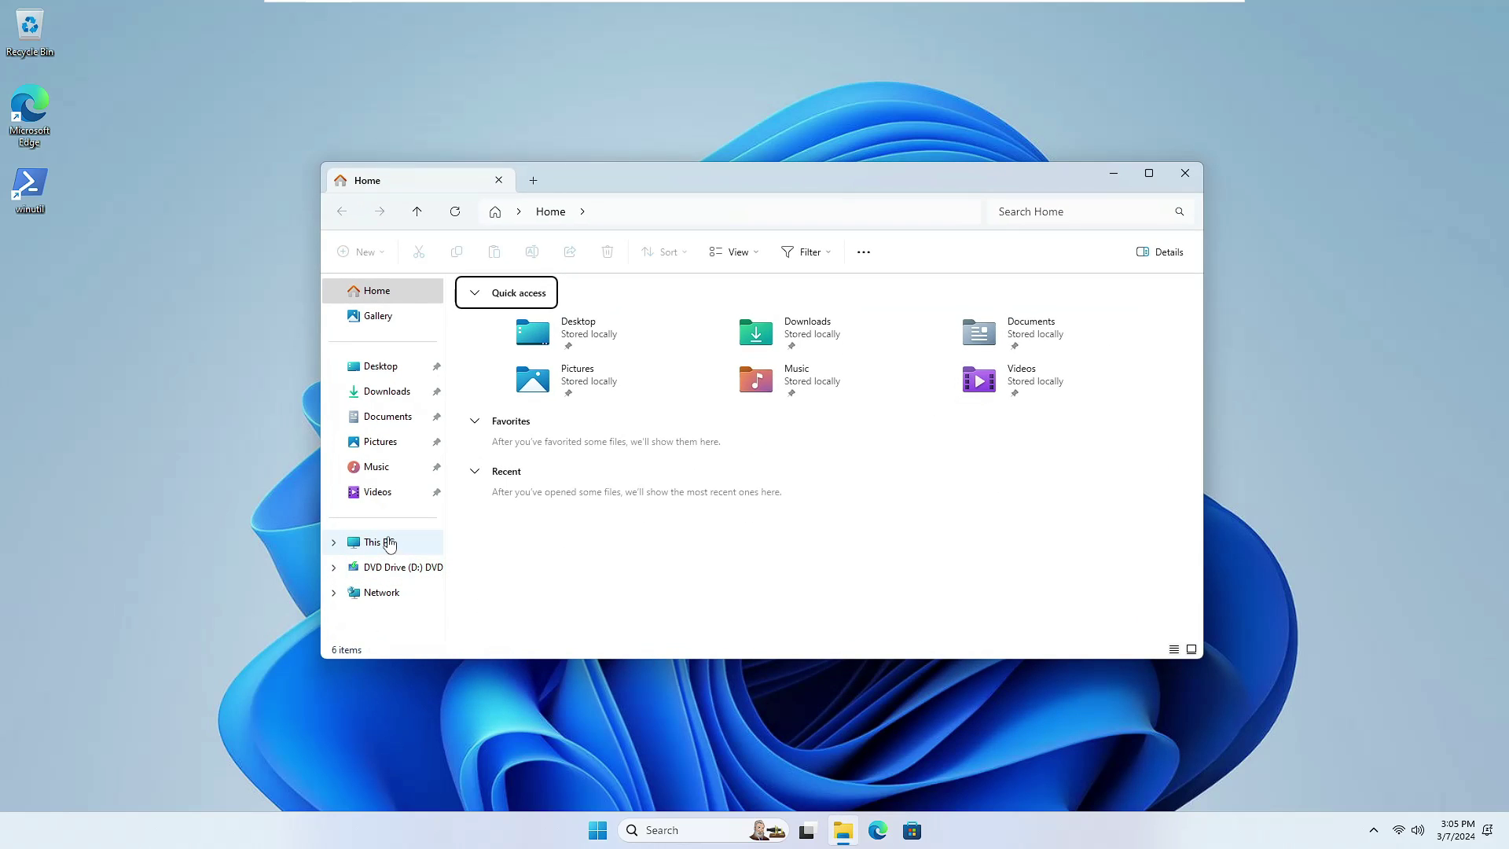
{"action": "left_click", "coordinate": [380, 542]}
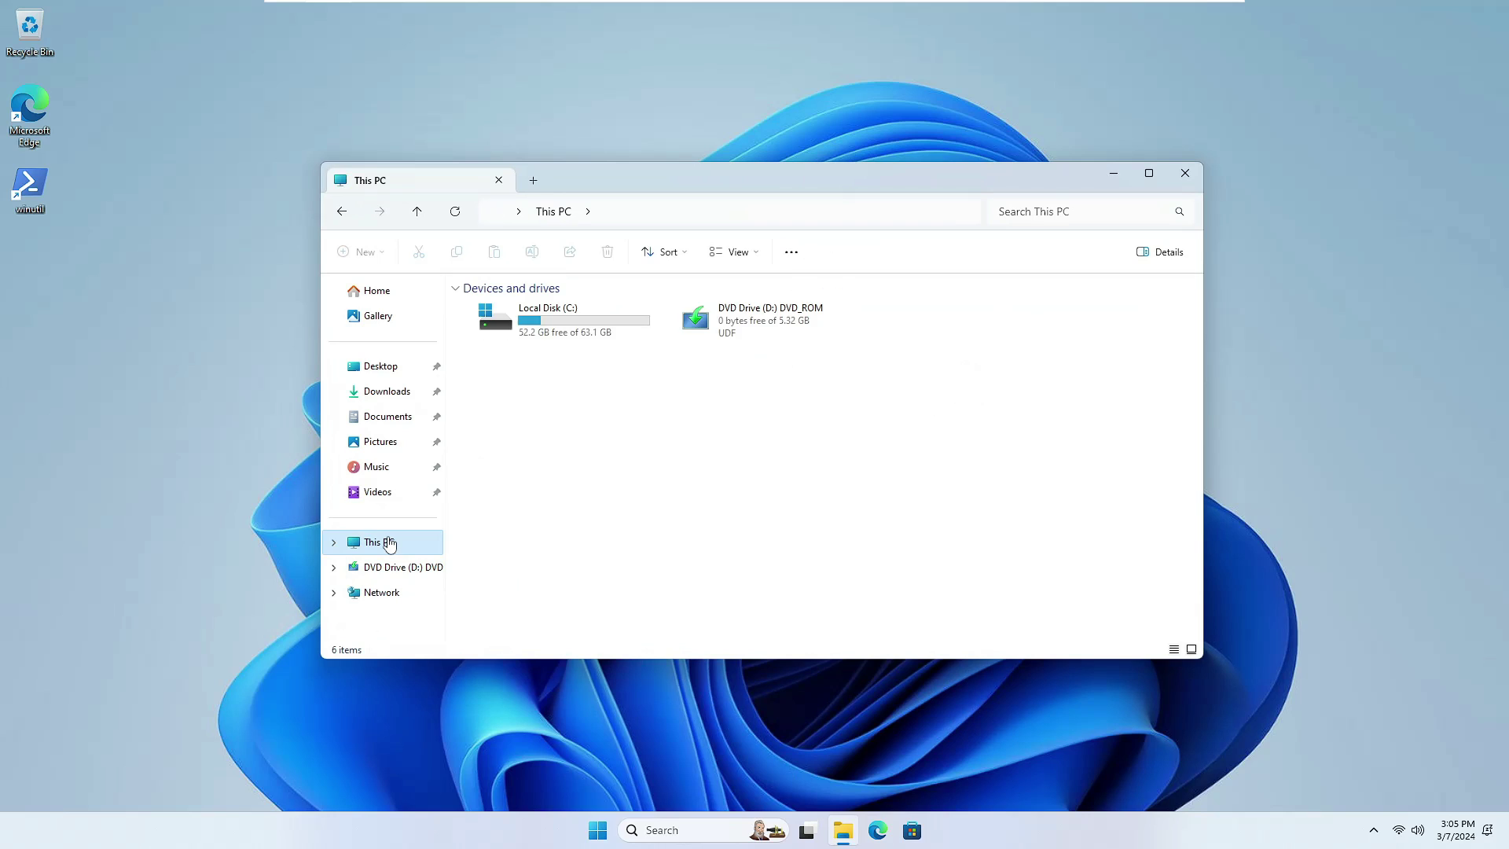
{"action": "right_click", "coordinate": [555, 323]}
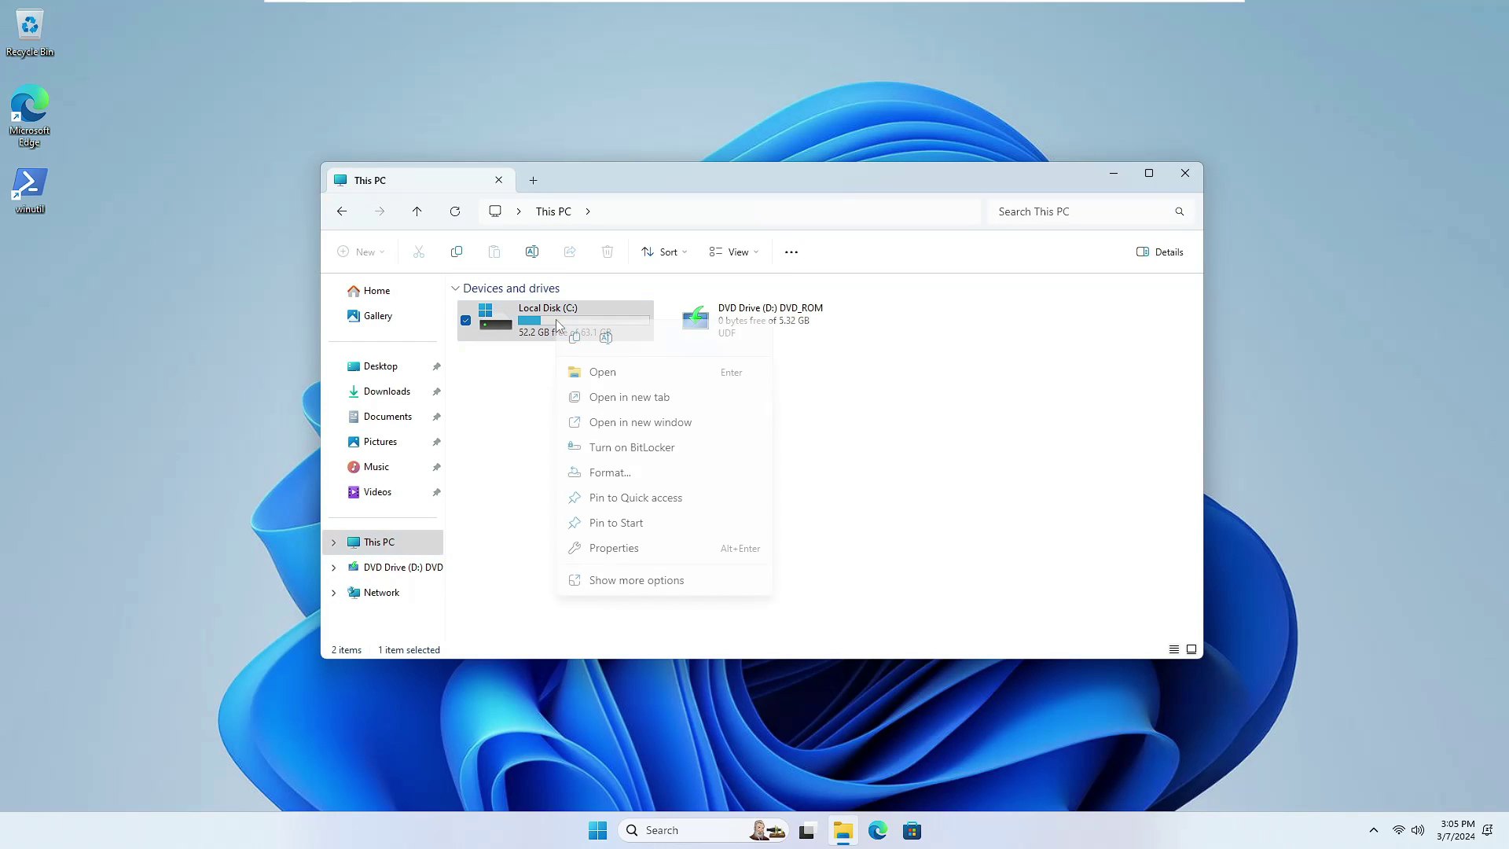
{"action": "left_click", "coordinate": [619, 546]}
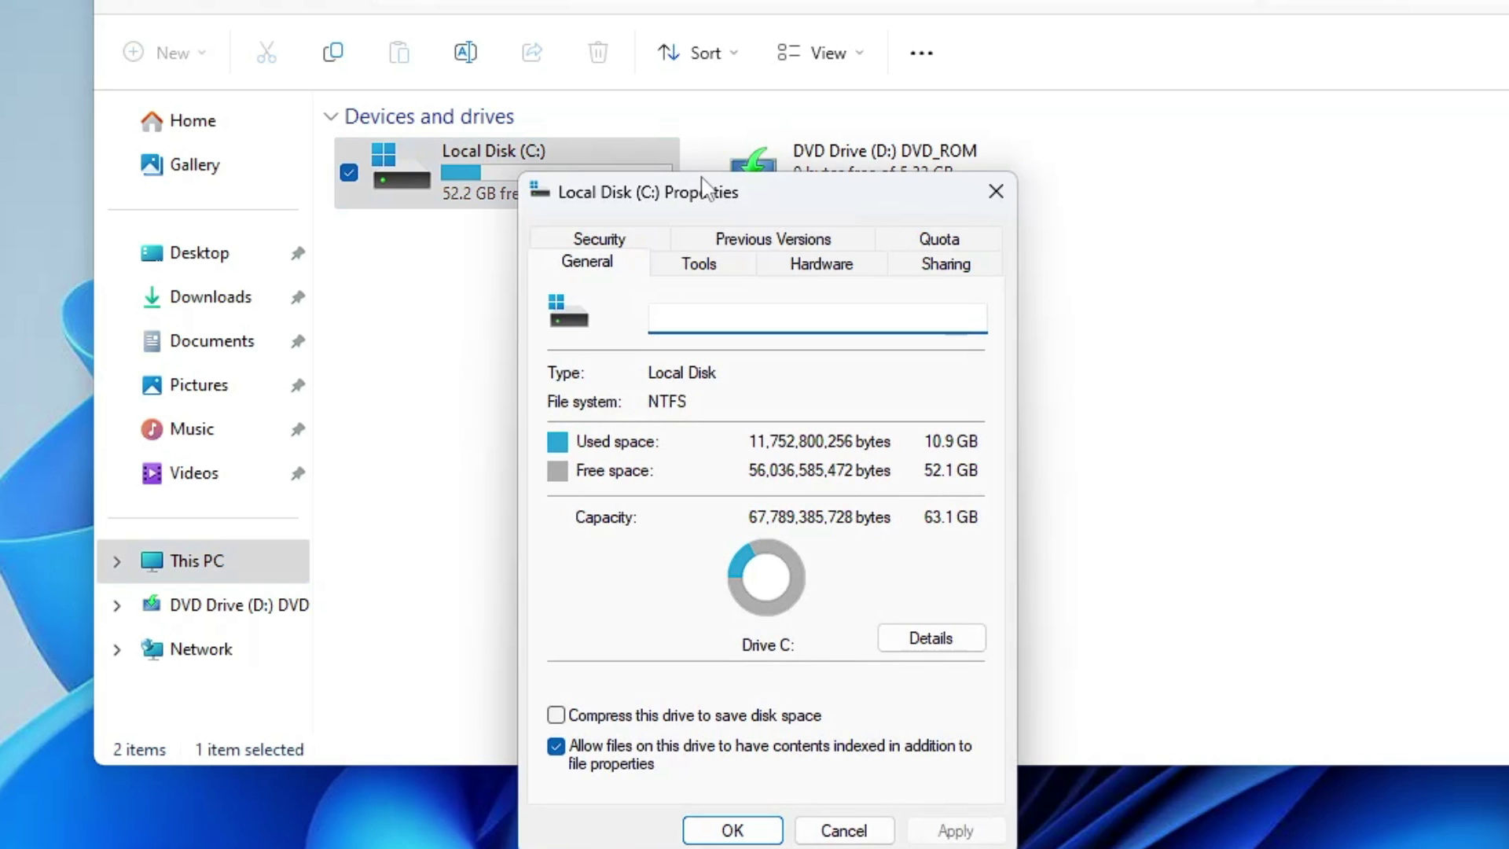
{"action": "left_click_drag", "start_coordinate": [690, 333], "coordinate": [682, 278]}
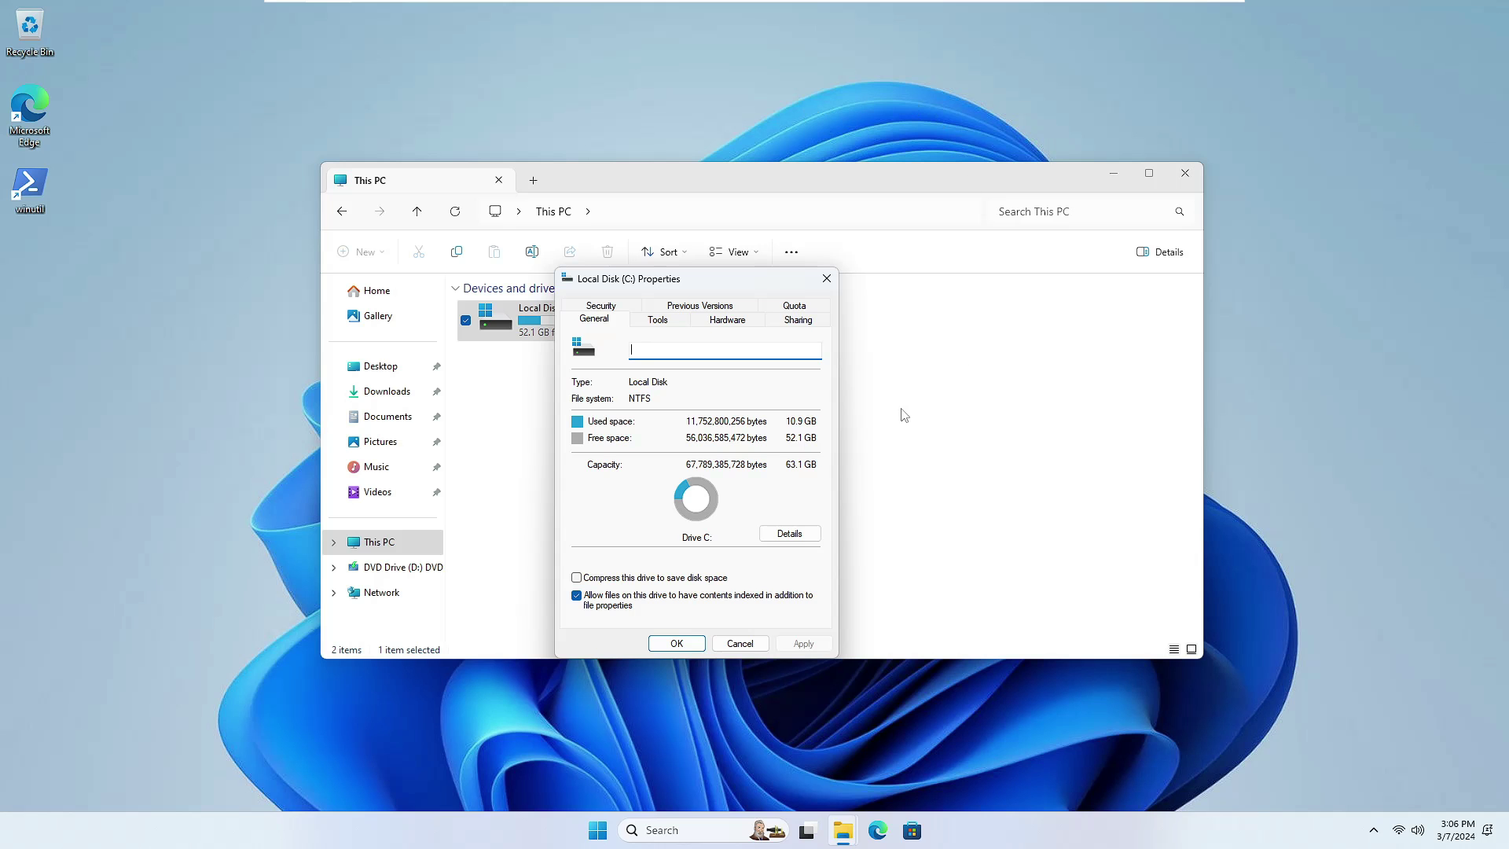
- Close the disk properties and File Explorer windows, and launch winutil to look over its installable apps, tweaks and configuration options
{"action": "left_click", "coordinate": [983, 99]}
{"action": "left_click", "coordinate": [1184, 174]}
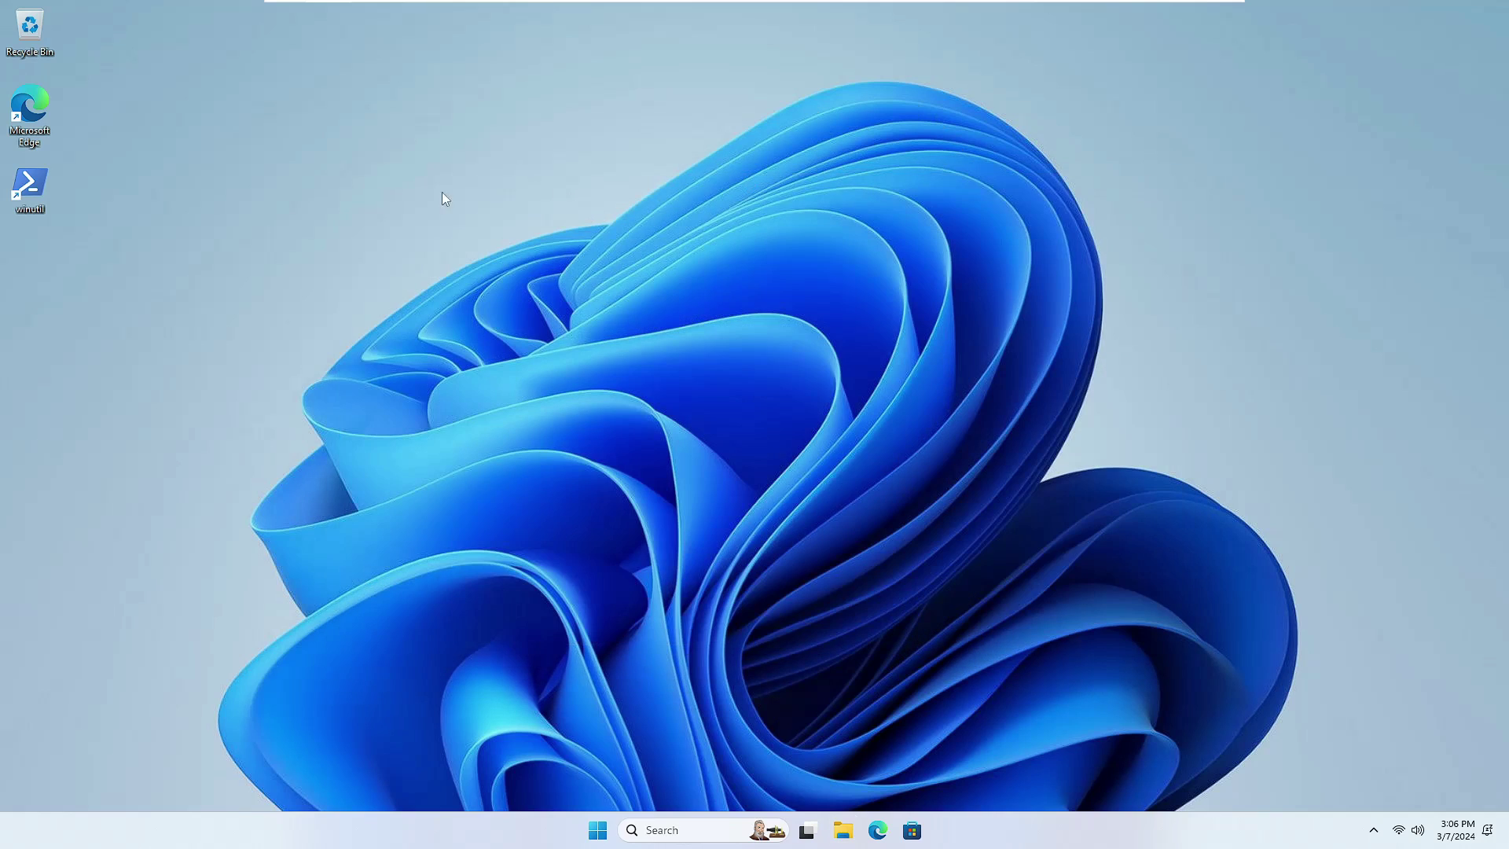
{"action": "double_click", "coordinate": [35, 186]}
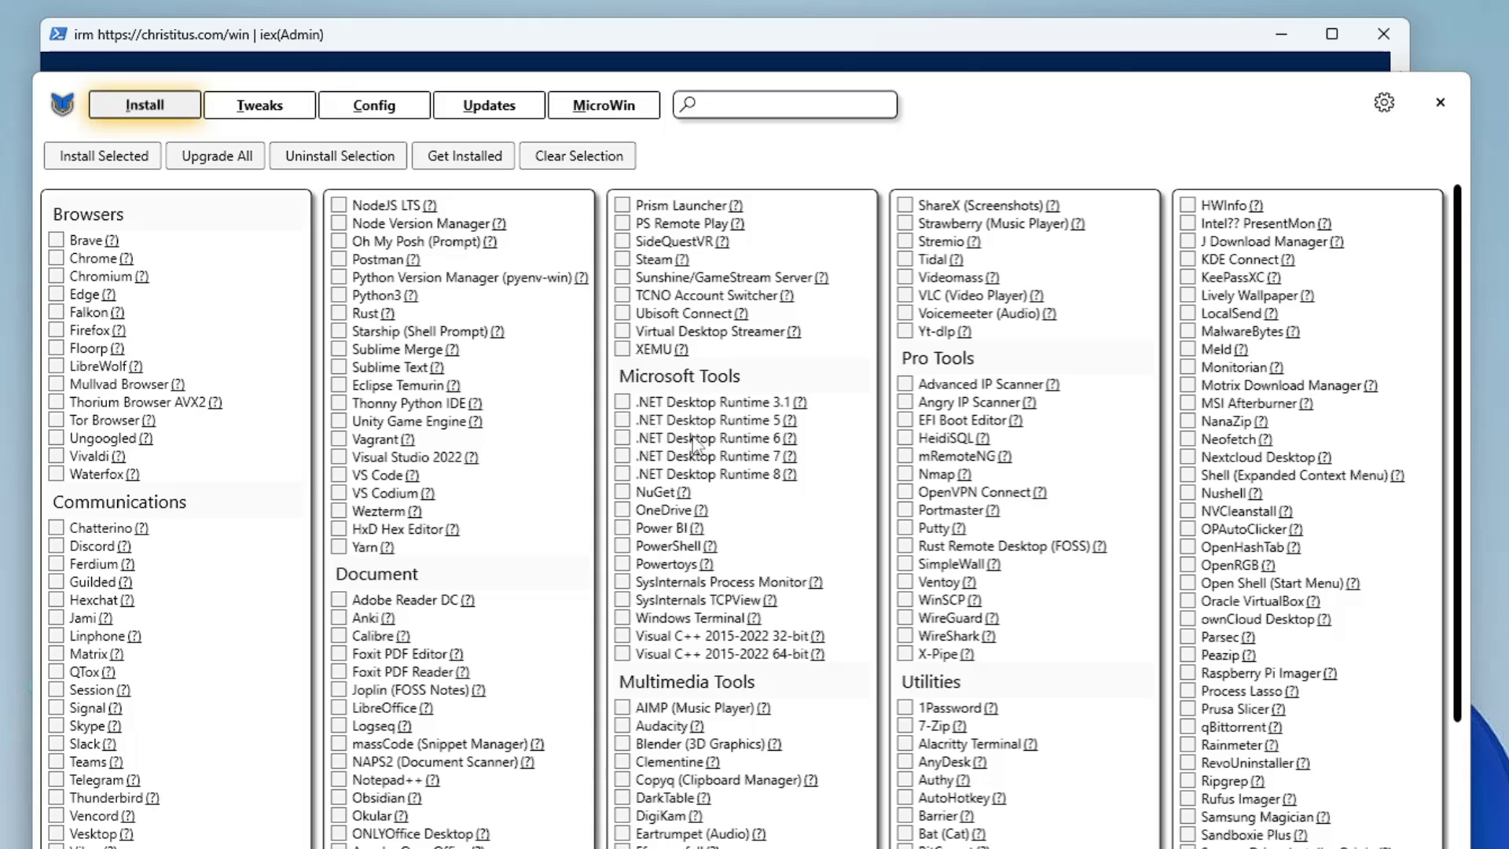
{"action": "scroll", "coordinate": [1001, 610], "scroll_direction": "down", "scroll_amount": 1}
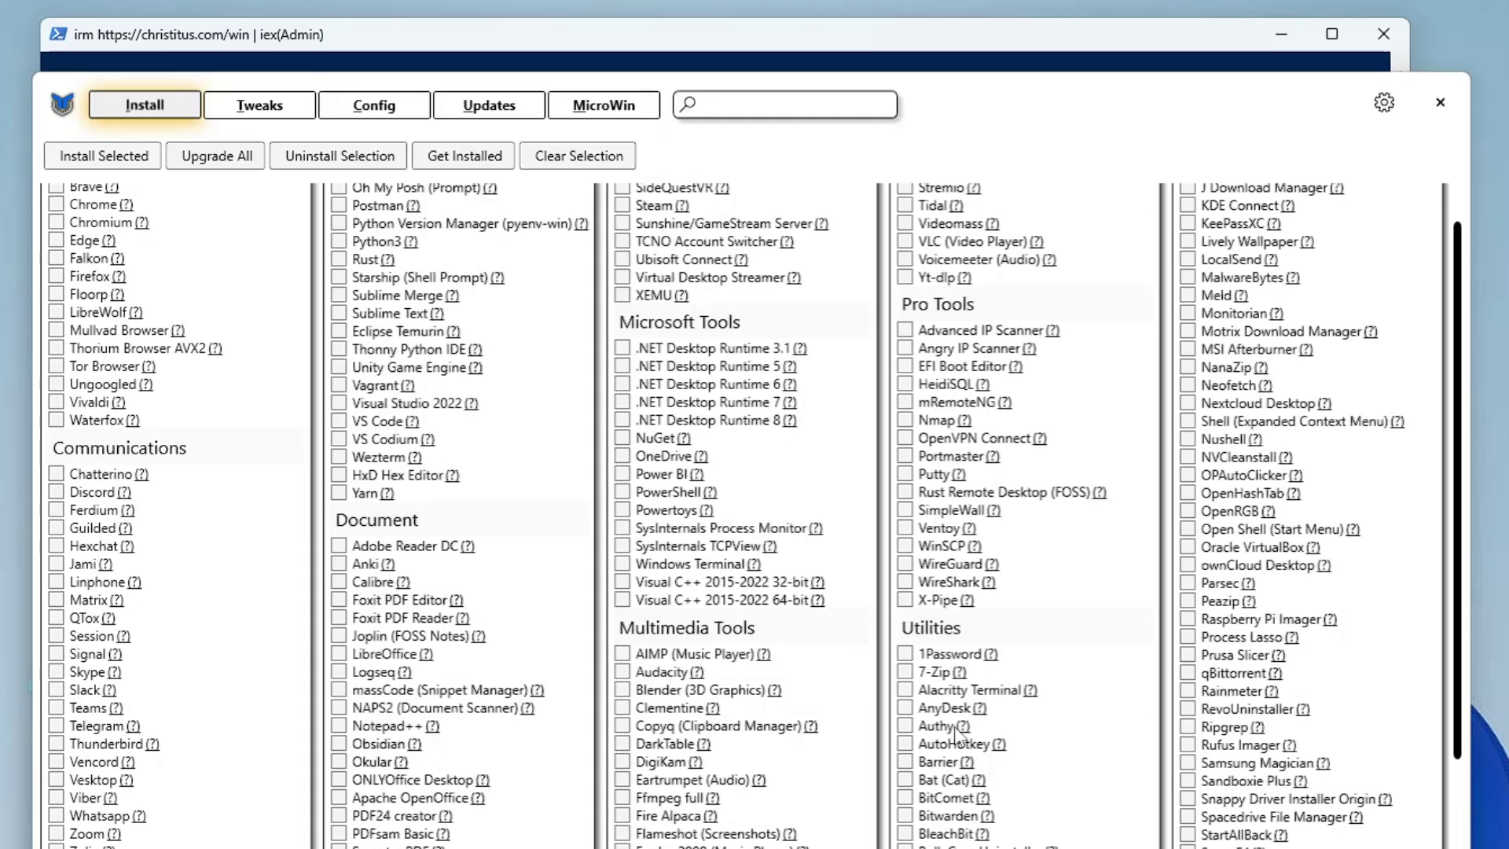
{"action": "scroll", "coordinate": [1200, 583], "scroll_direction": "up", "scroll_amount": 1}
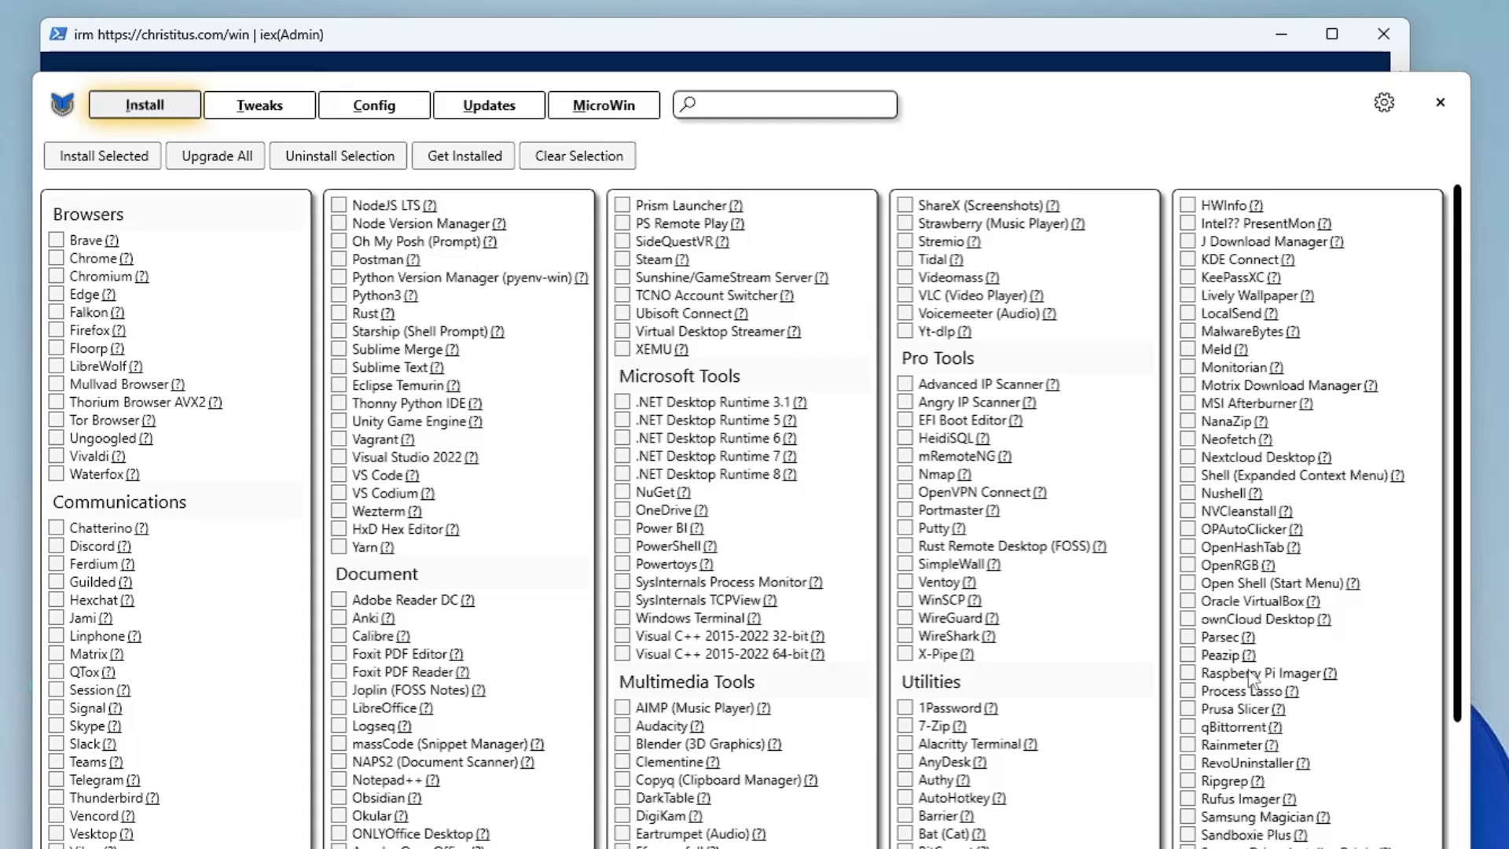
{"action": "left_click", "coordinate": [252, 102]}
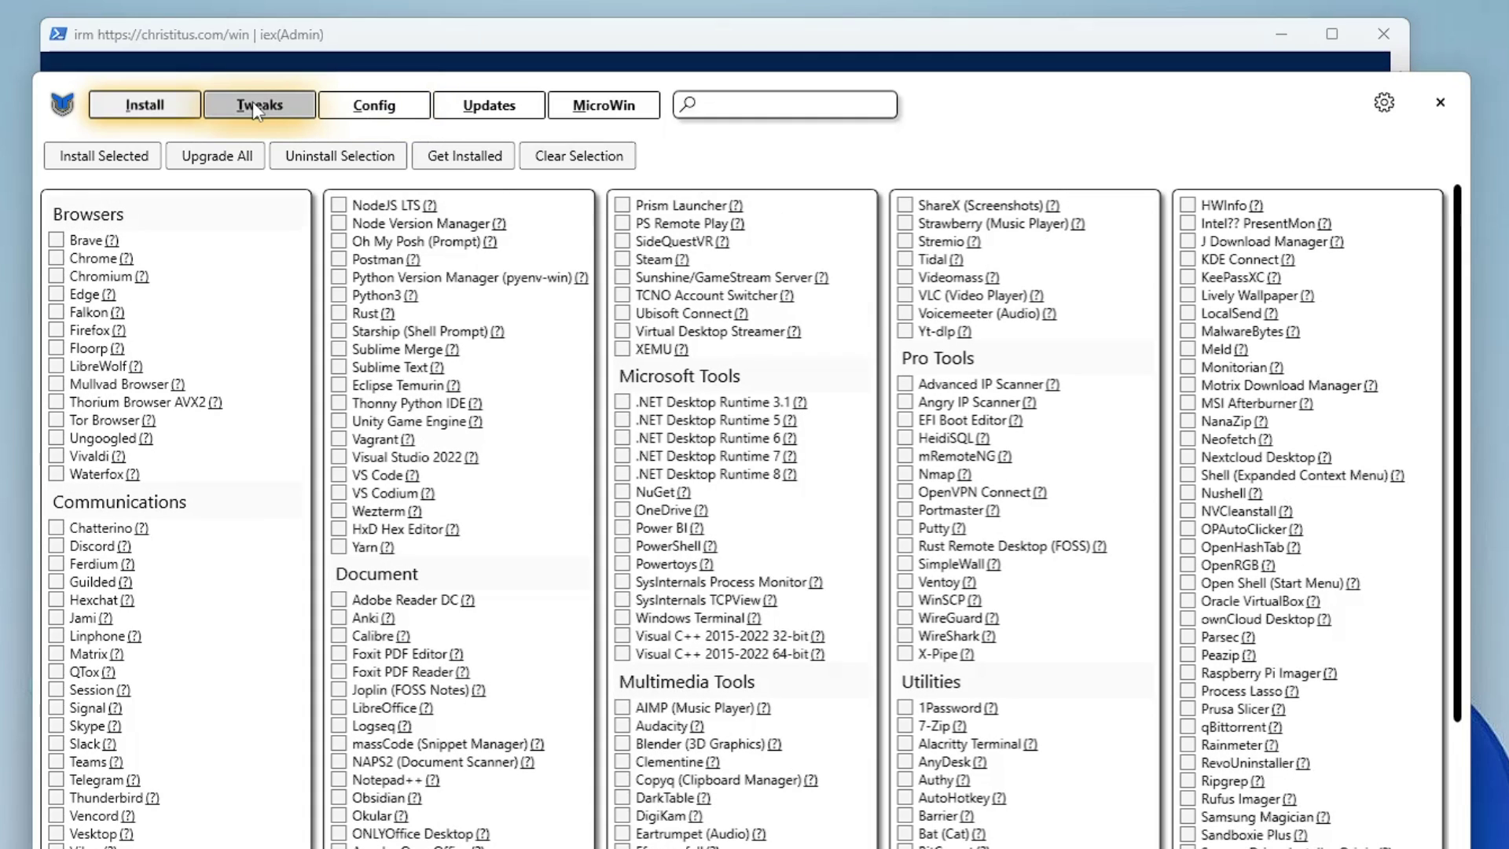
{"action": "left_click", "coordinate": [373, 106]}
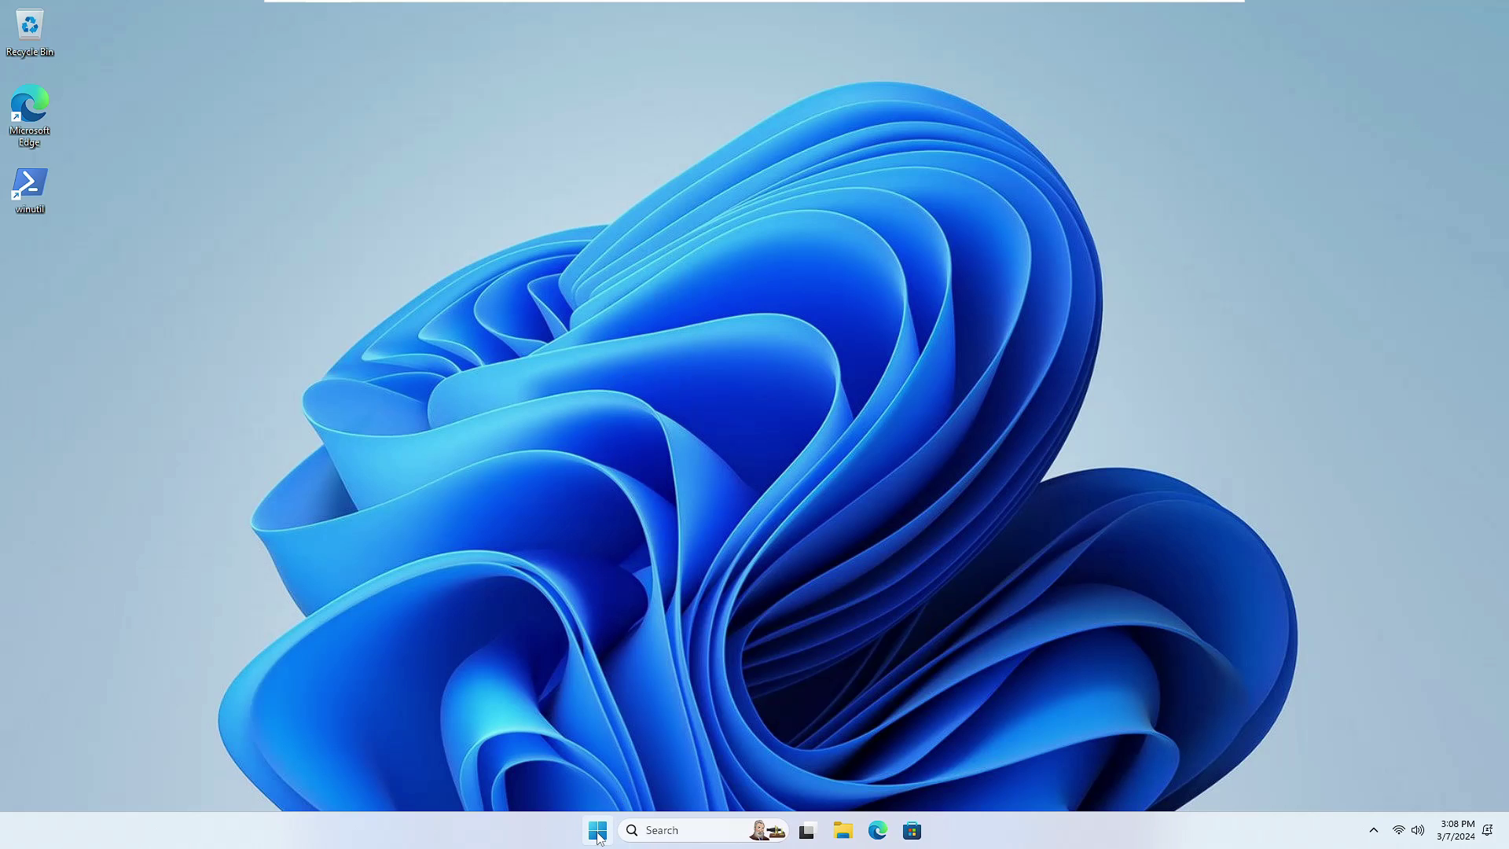
- Open Task Manager and examine the CPU, memory and Disk 0 performance figures of the new installation
{"action": "right_click", "coordinate": [597, 831]}
{"action": "left_click", "coordinate": [565, 637]}
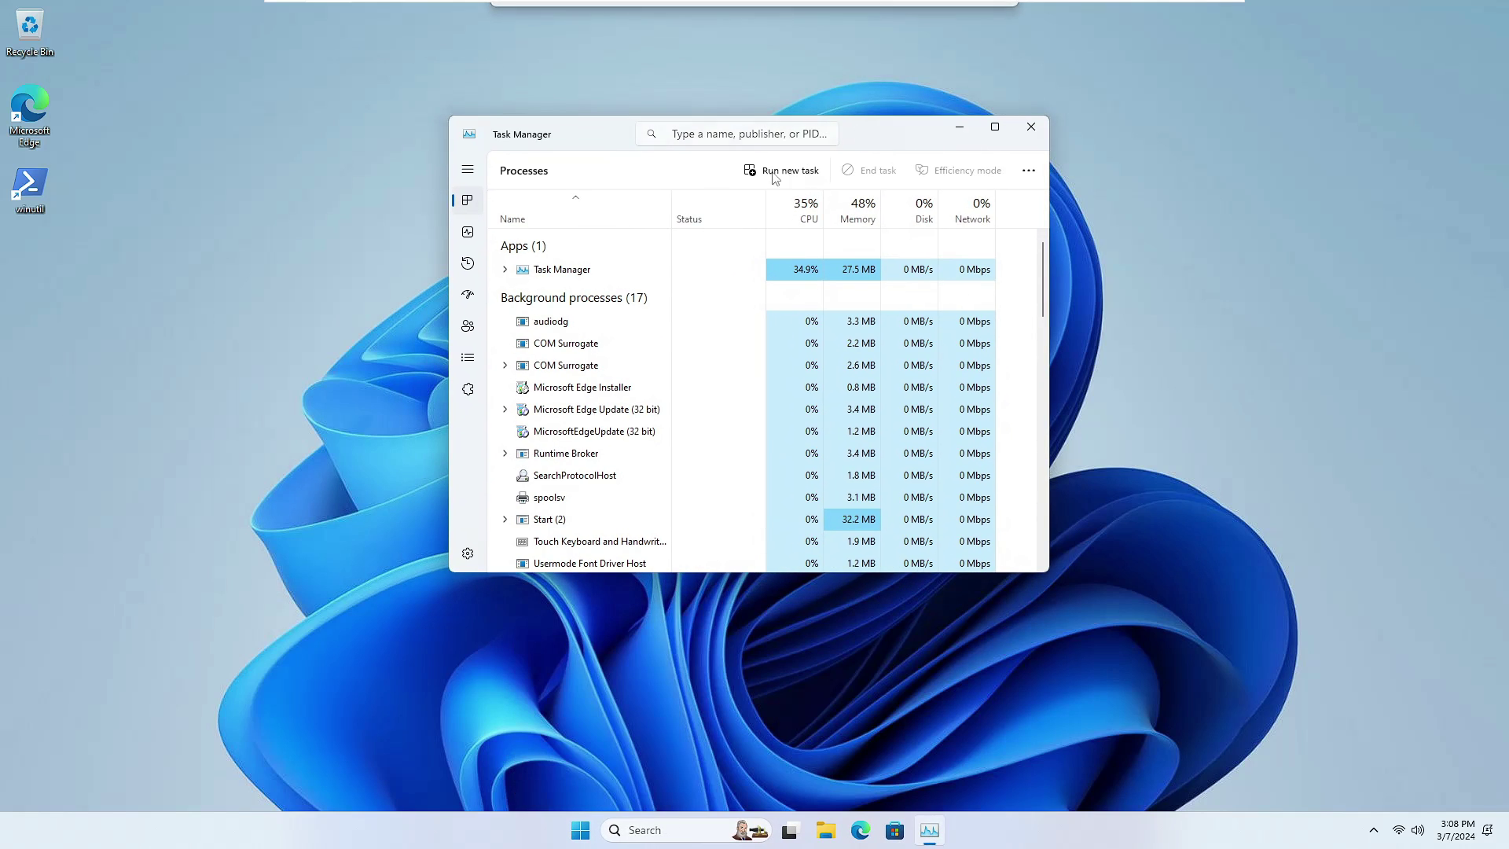
{"action": "left_click", "coordinate": [468, 232]}
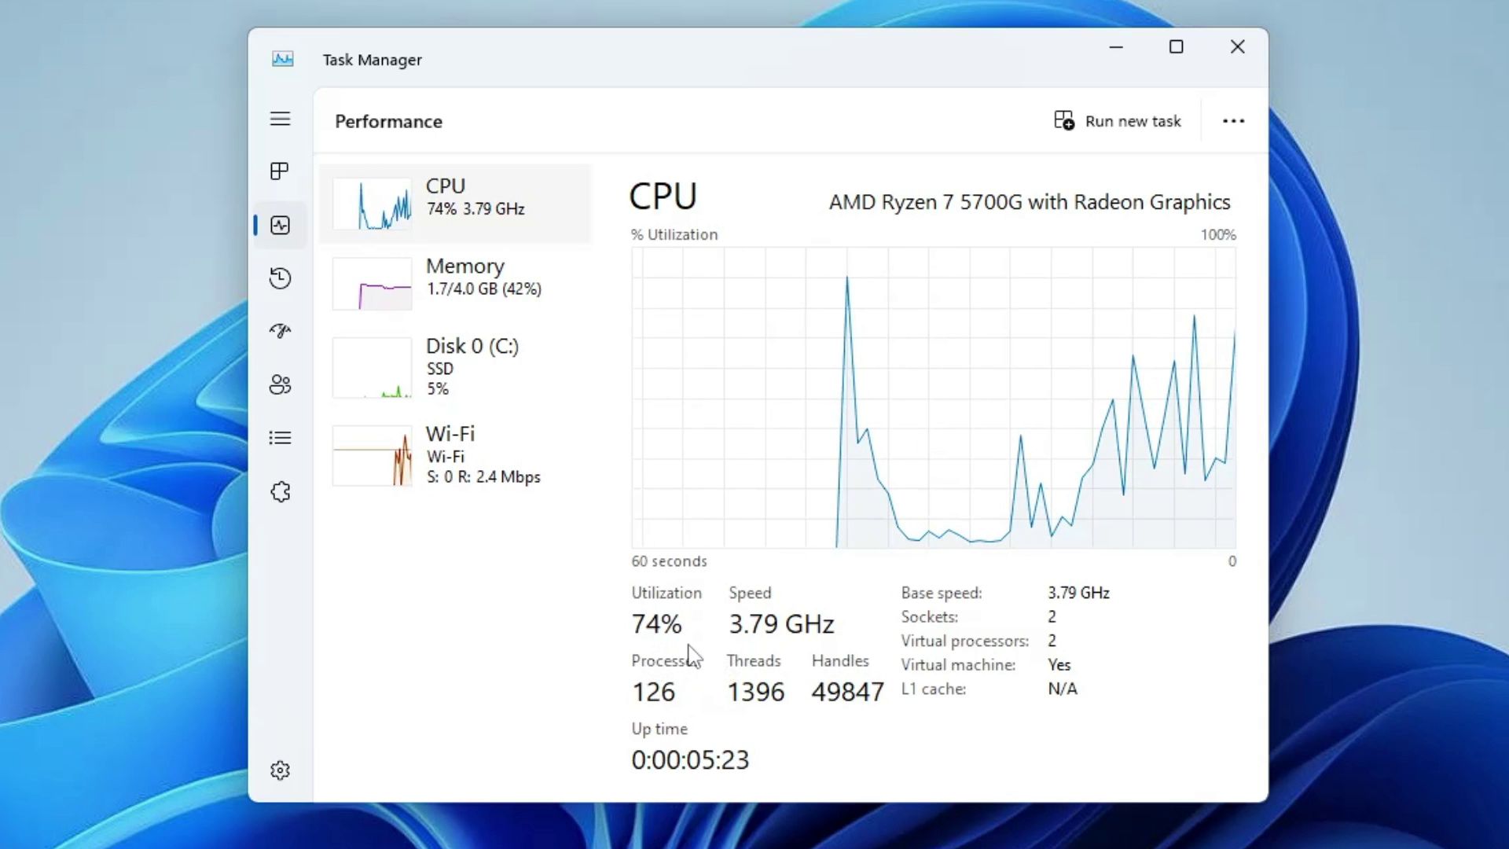
{"action": "left_click", "coordinate": [511, 309]}
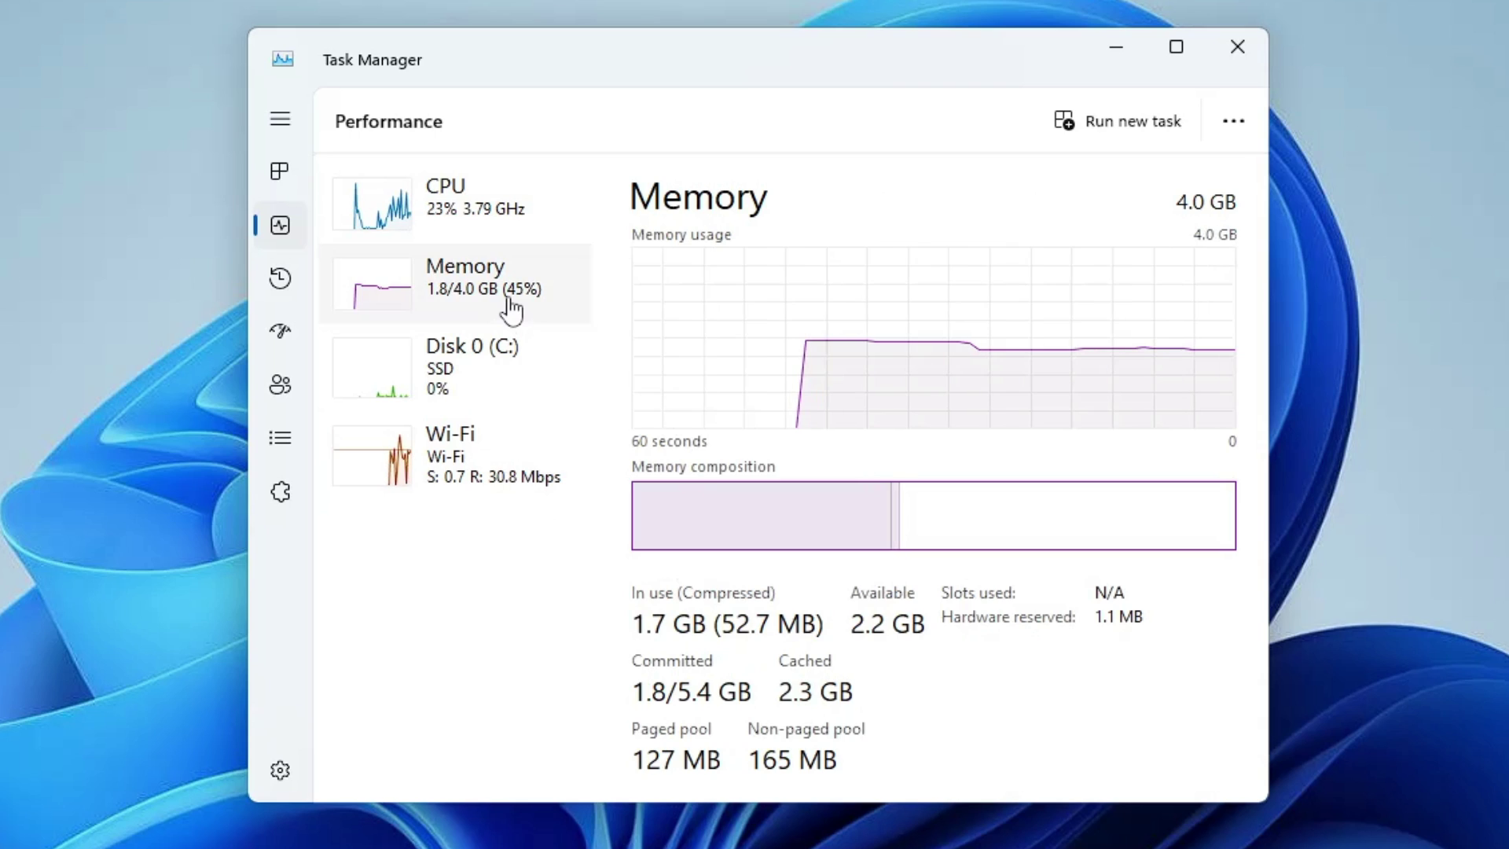
{"action": "left_click", "coordinate": [518, 391]}
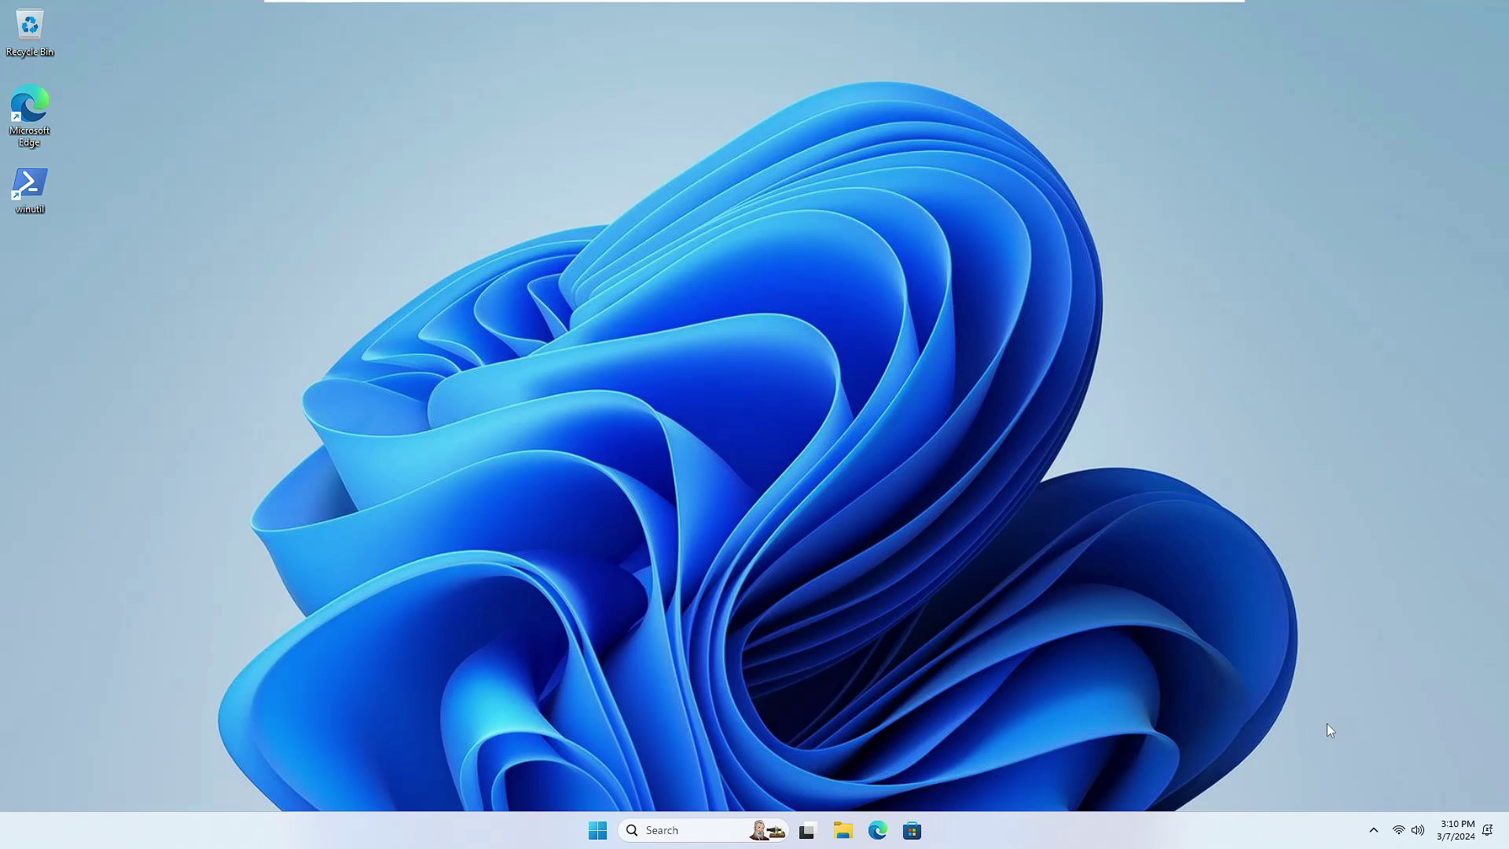
- Check the Wi-Fi connection in the quick settings and close them again
{"action": "left_click", "coordinate": [1406, 831]}
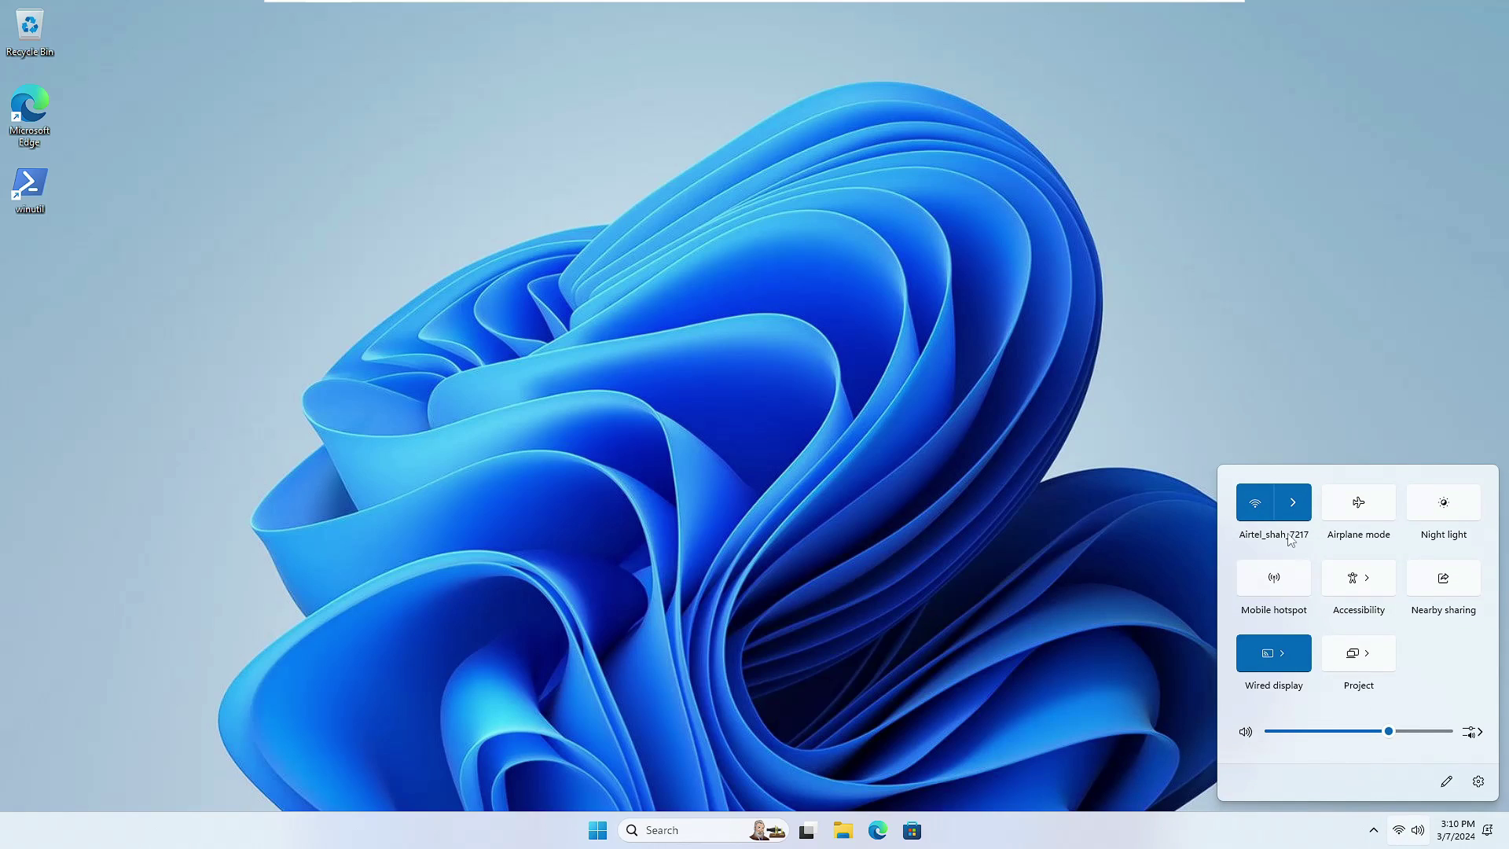
{"action": "key", "text": "Escape"}
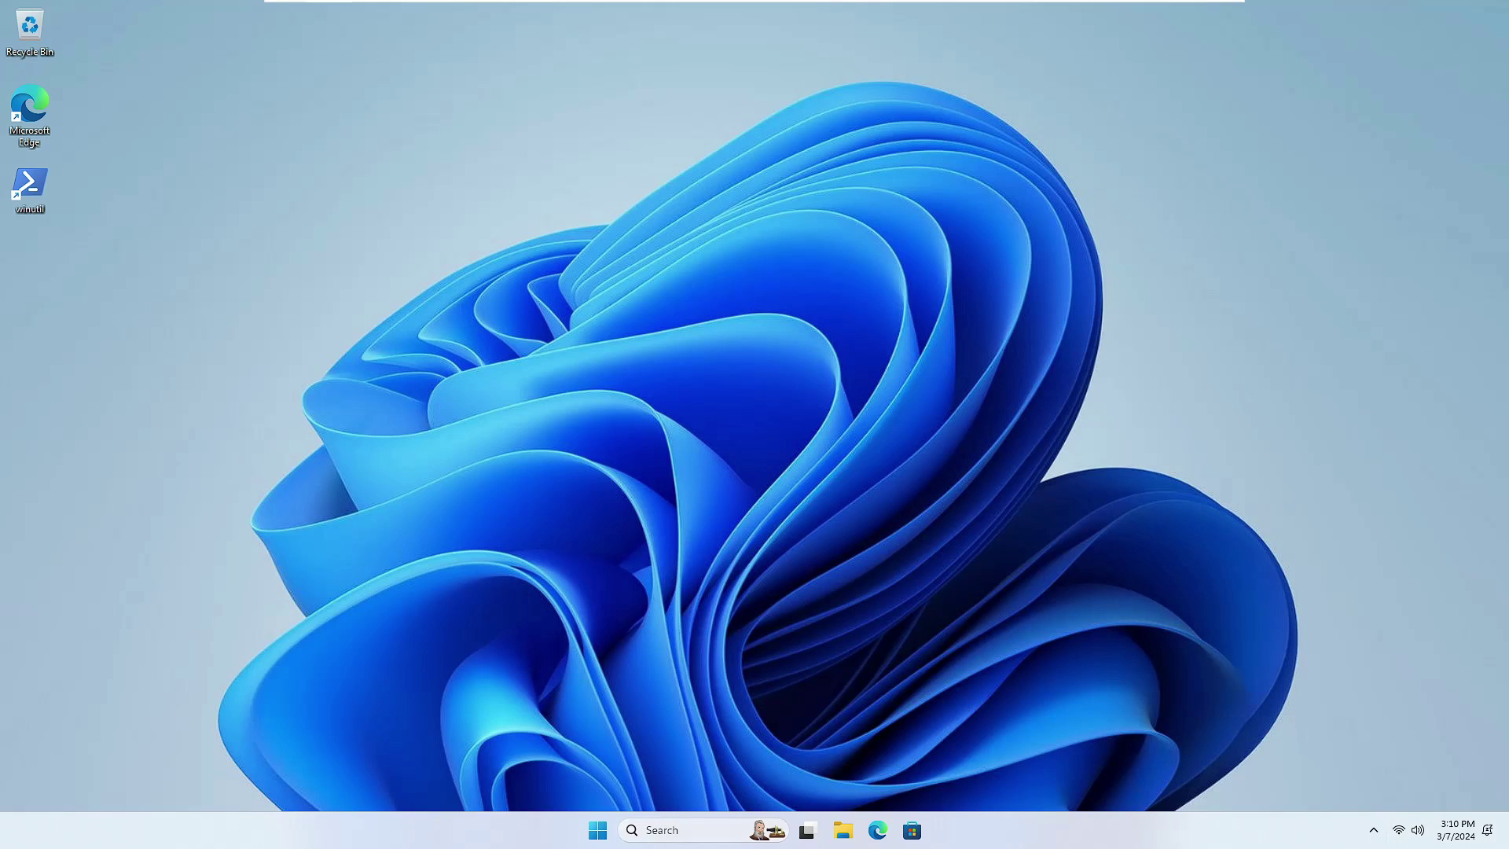
{"action": "key", "text": "super+s"}
{"action": "type", "text": "b"}
{"action": "key", "text": "Escape"}
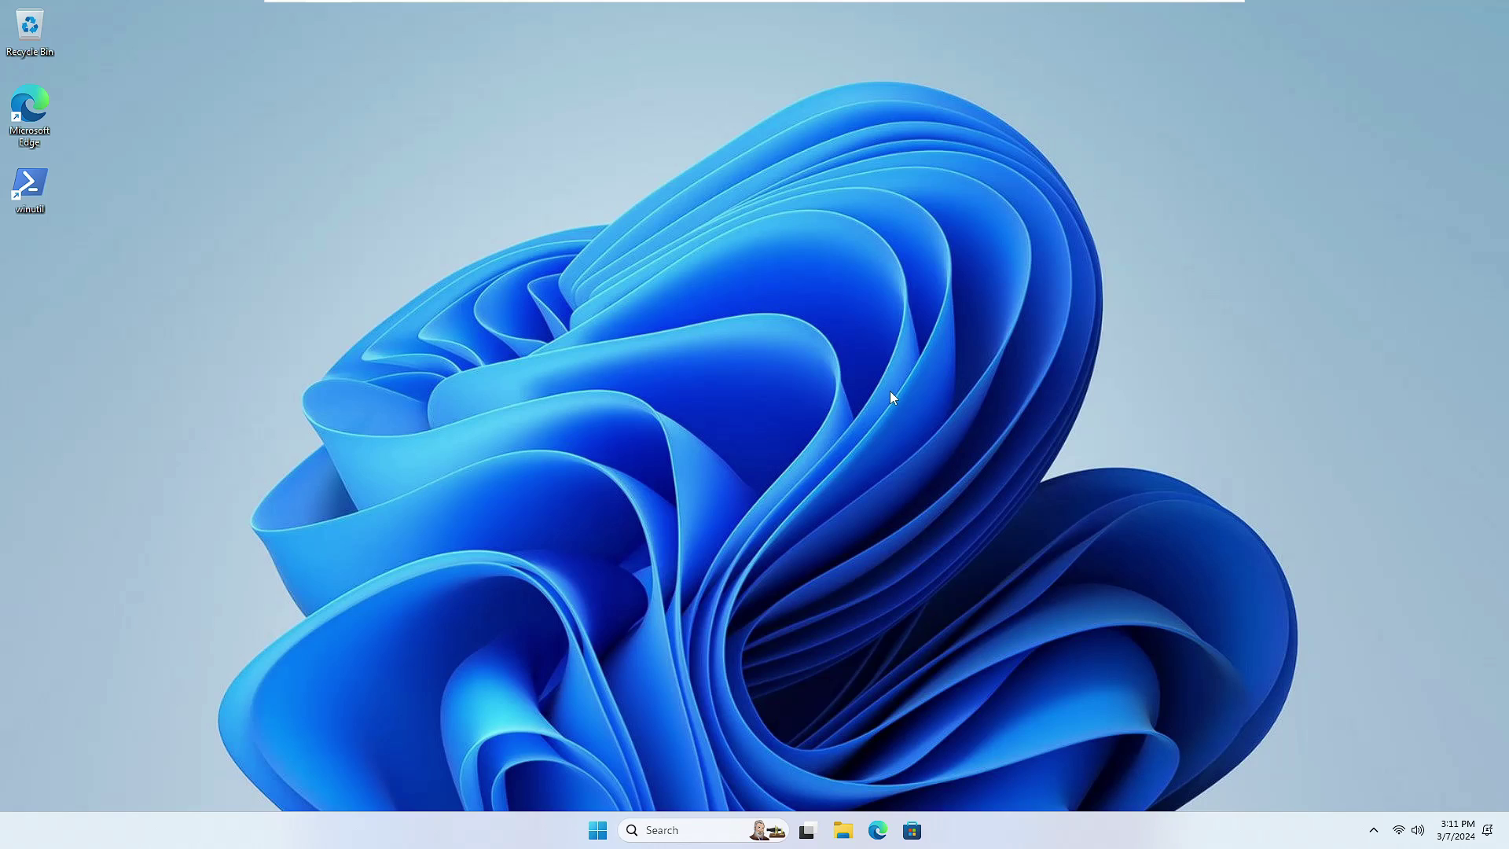
- Review the quick settings again and open Network Connections to inspect the Wi-Fi adapter, closing the window when finished
{"action": "left_click", "coordinate": [1401, 830]}
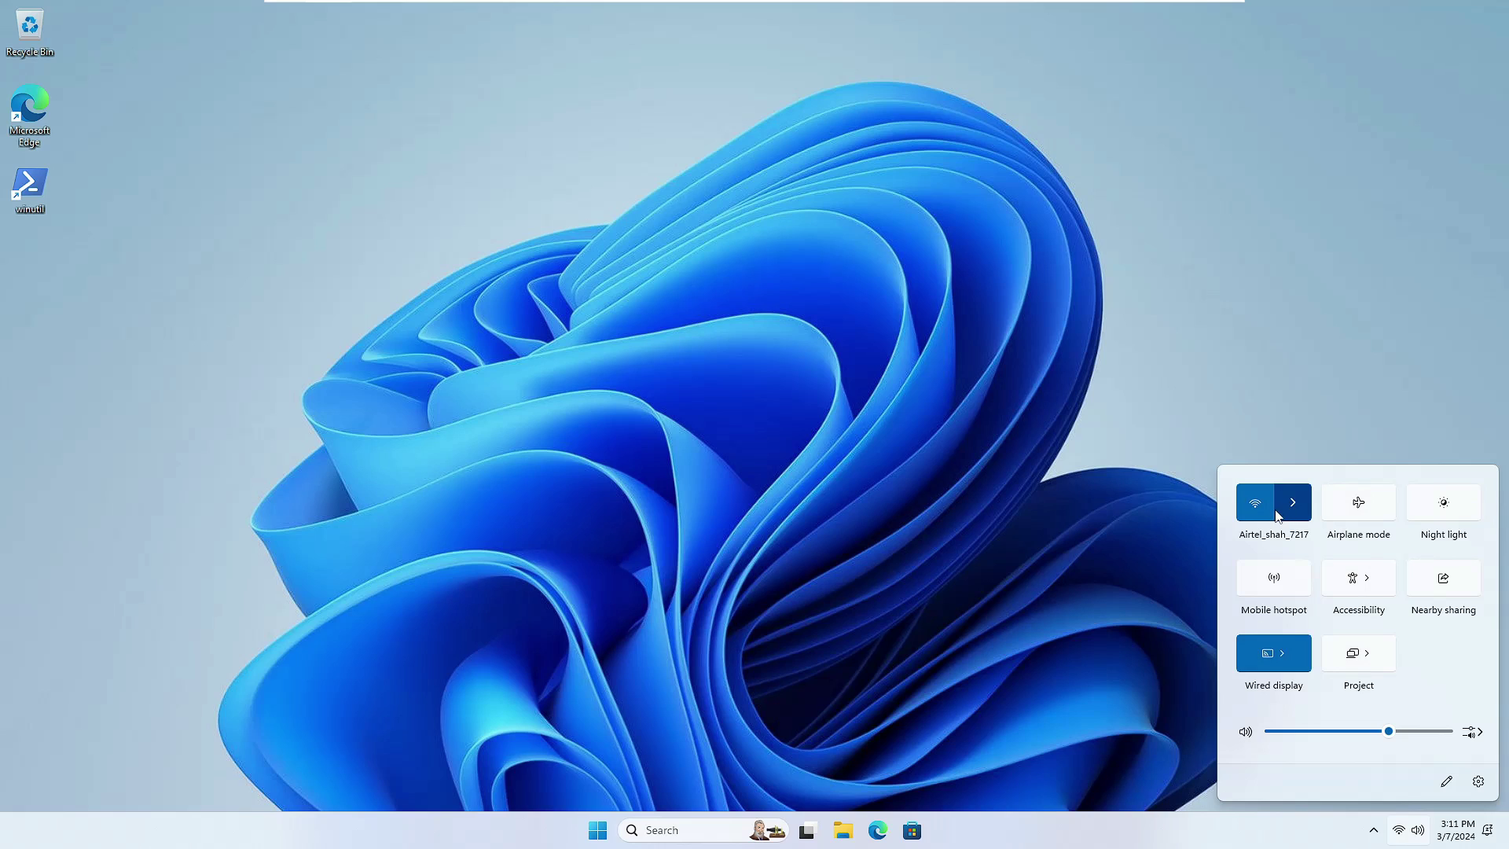
{"action": "key", "text": "super+s"}
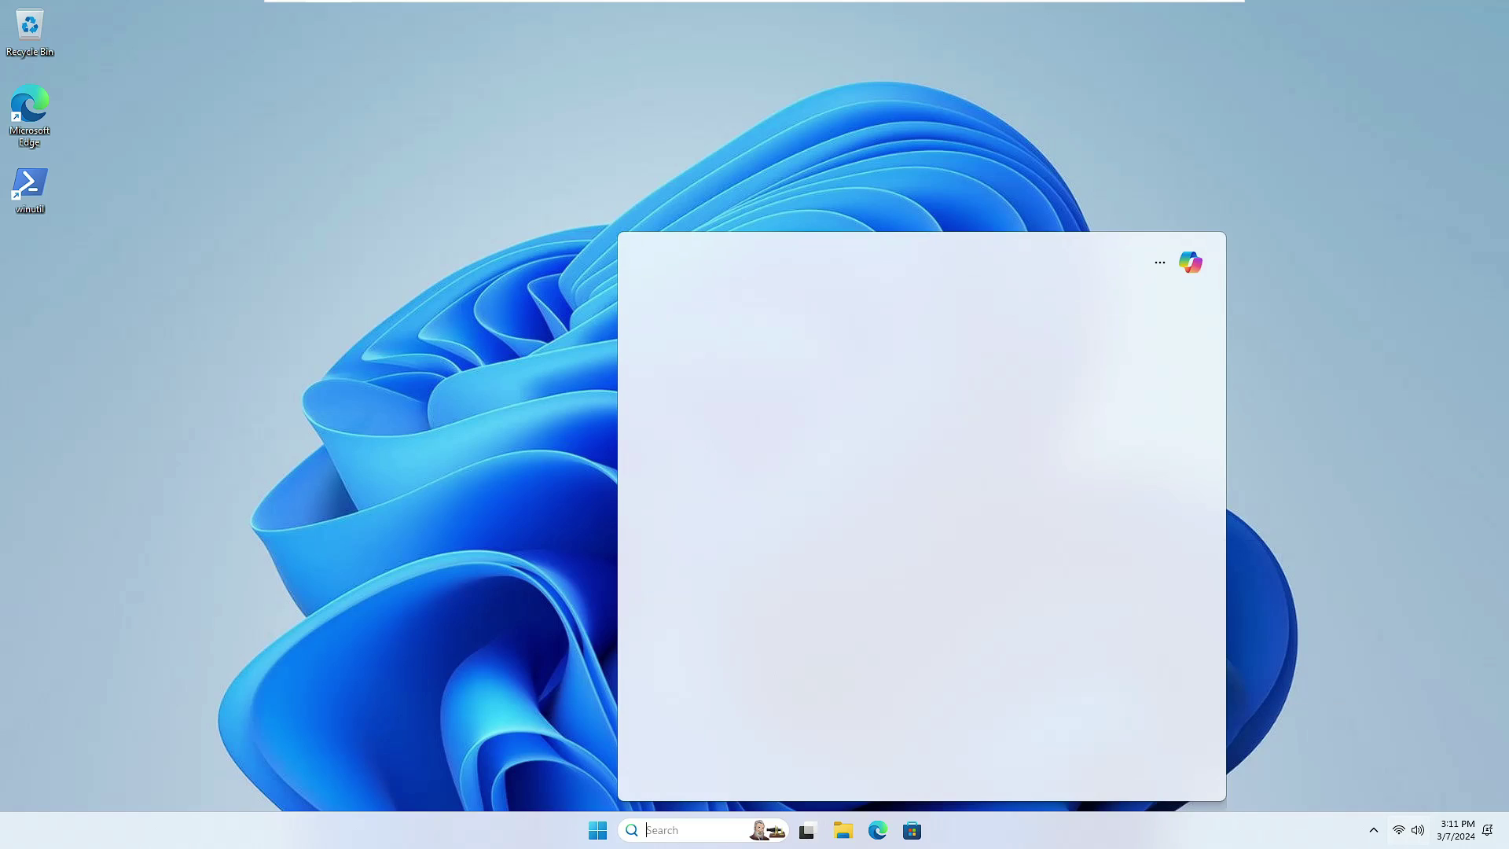
{"action": "type", "text": "nc"}
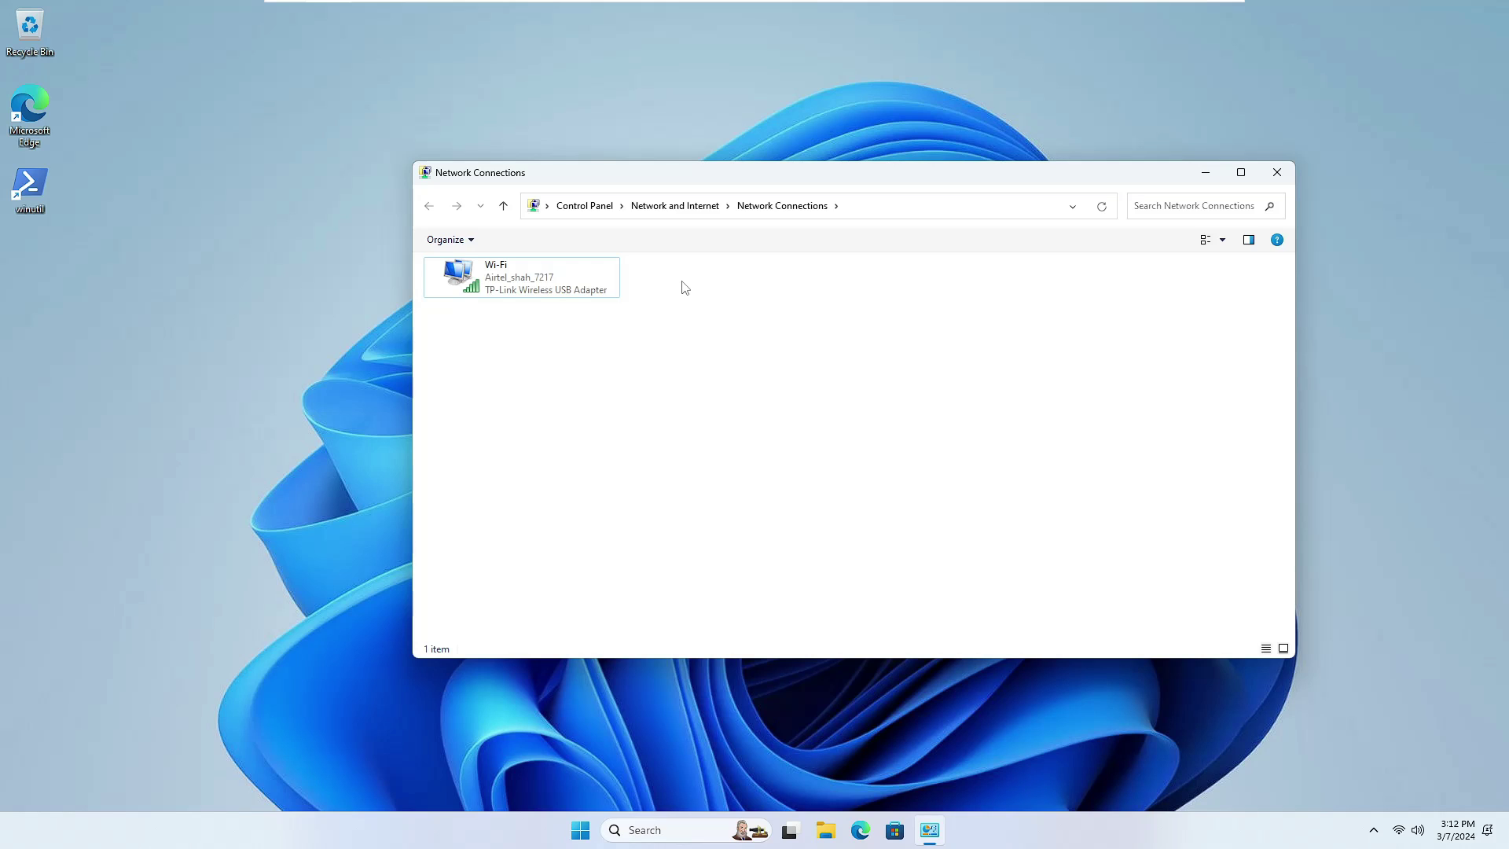
{"action": "left_click", "coordinate": [1276, 172]}
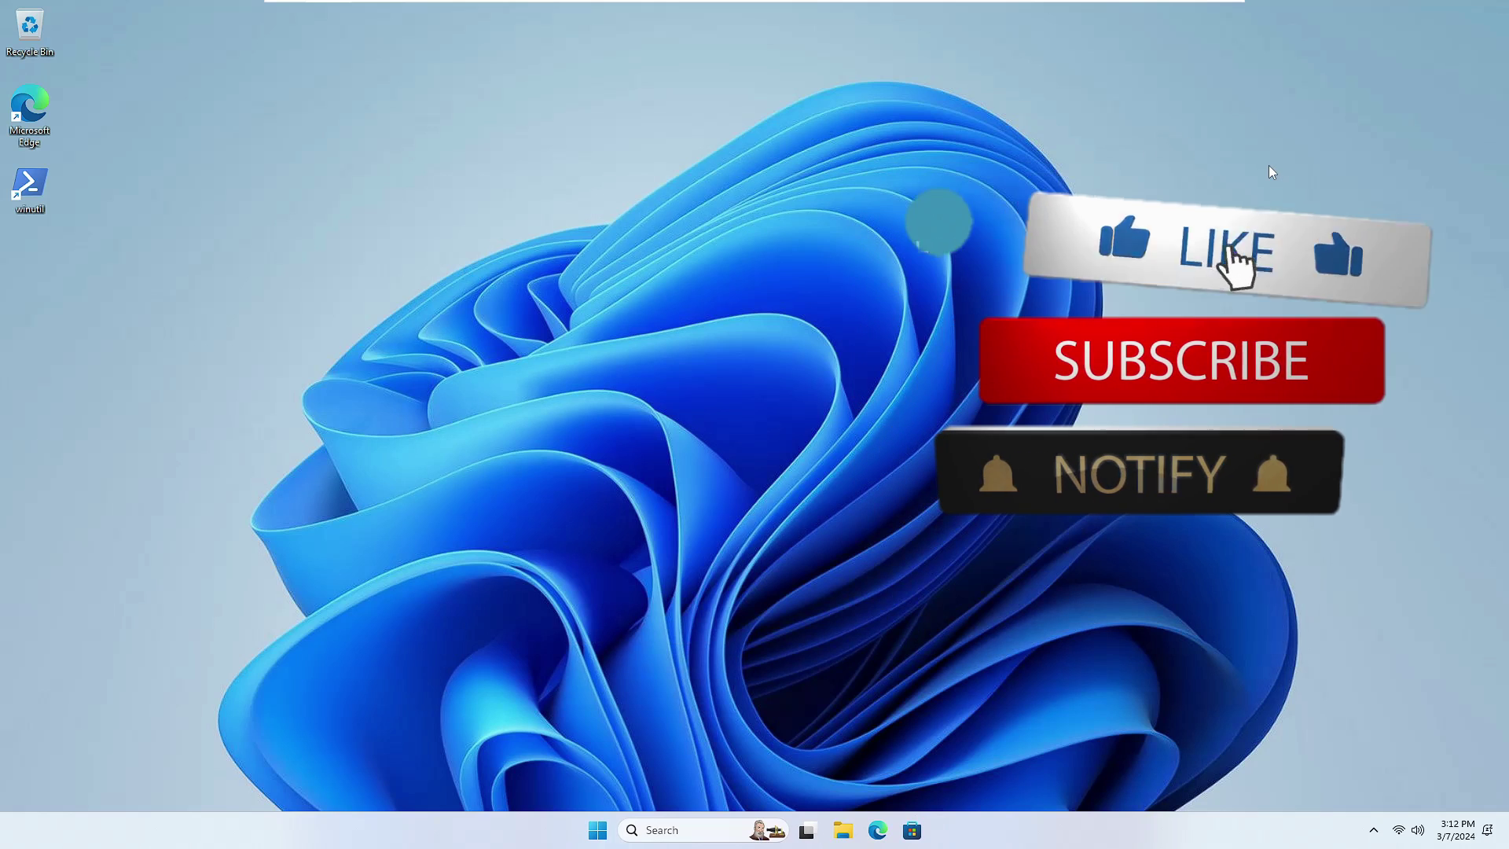